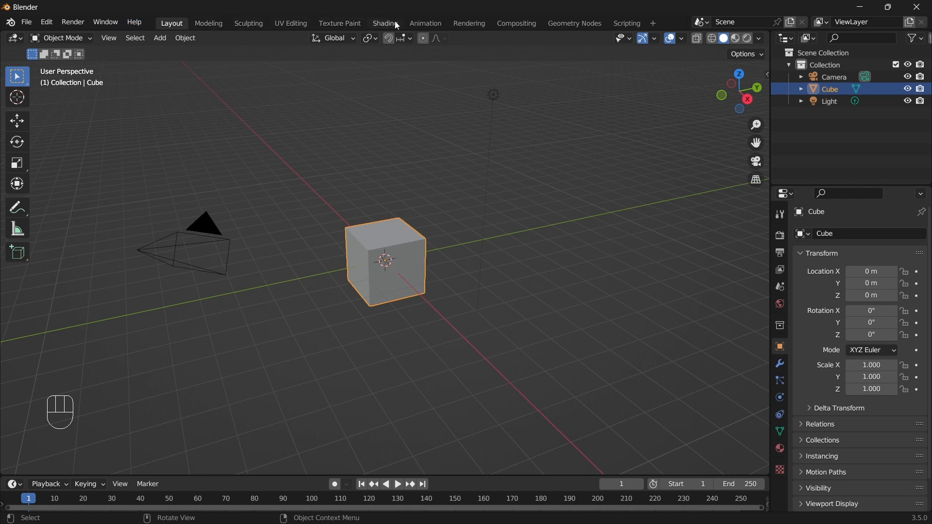
Open the Geometry Nodes workspace and put the cube in Edit Mode with wireframe shading
{"action": "left_click", "coordinate": [562, 23]}
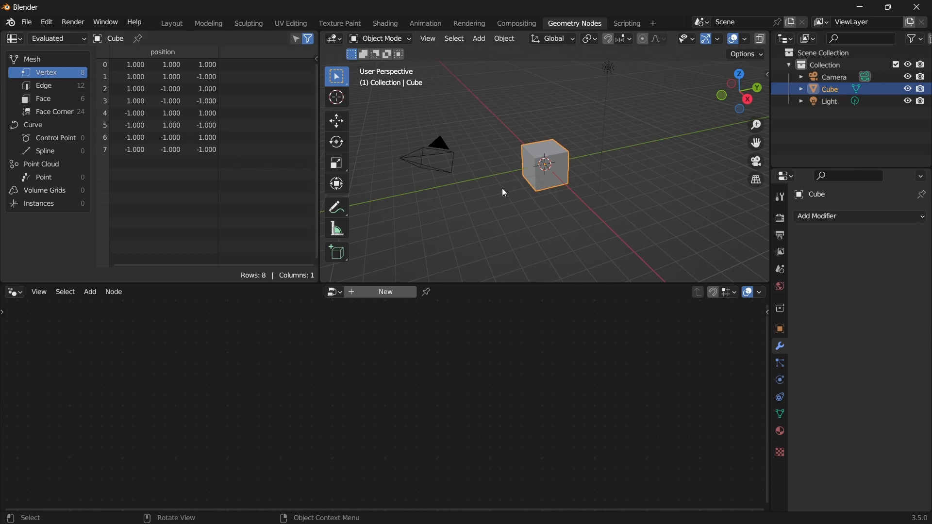
{"action": "key", "text": "Tab"}
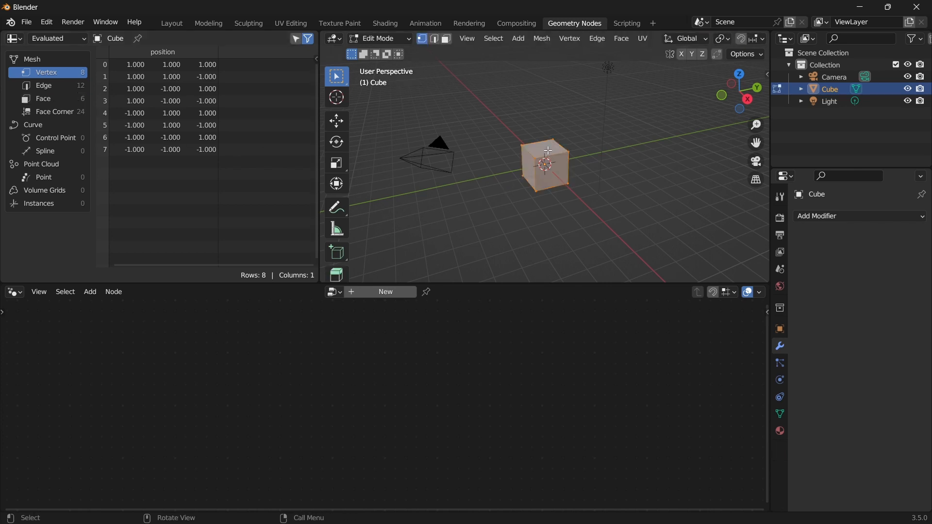
{"action": "scroll", "coordinate": [548, 151], "scroll_direction": "up", "scroll_amount": 3}
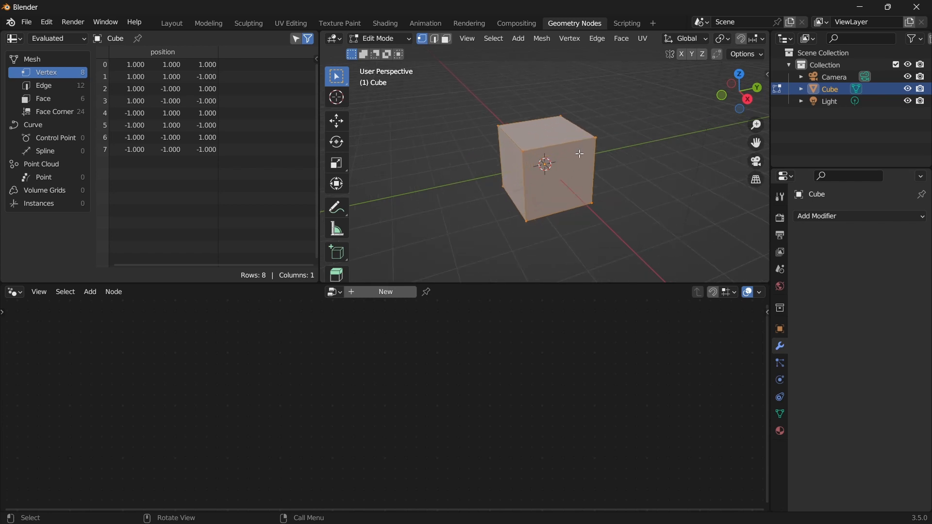
{"action": "scroll", "coordinate": [704, 44], "scroll_direction": "down", "scroll_amount": 4}
{"action": "scroll", "coordinate": [725, 44], "scroll_direction": "down", "scroll_amount": 2}
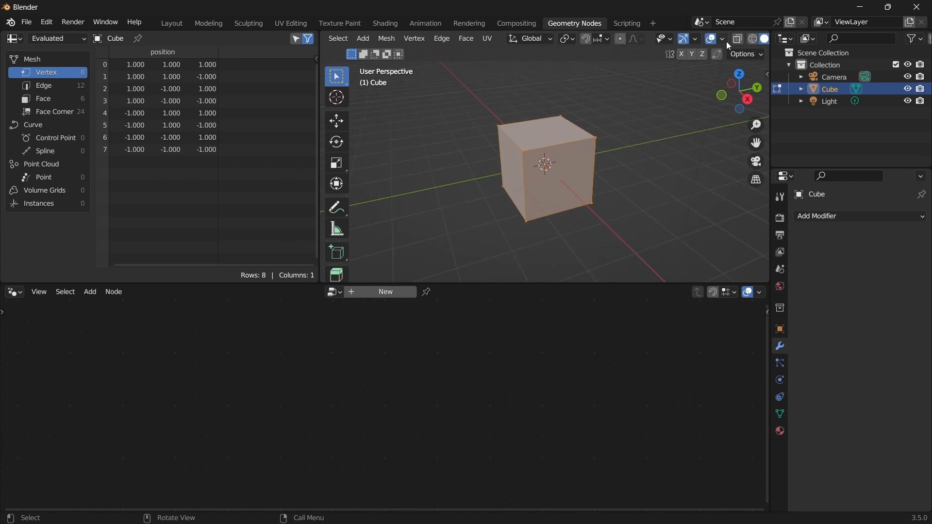
{"action": "left_click", "coordinate": [753, 40]}
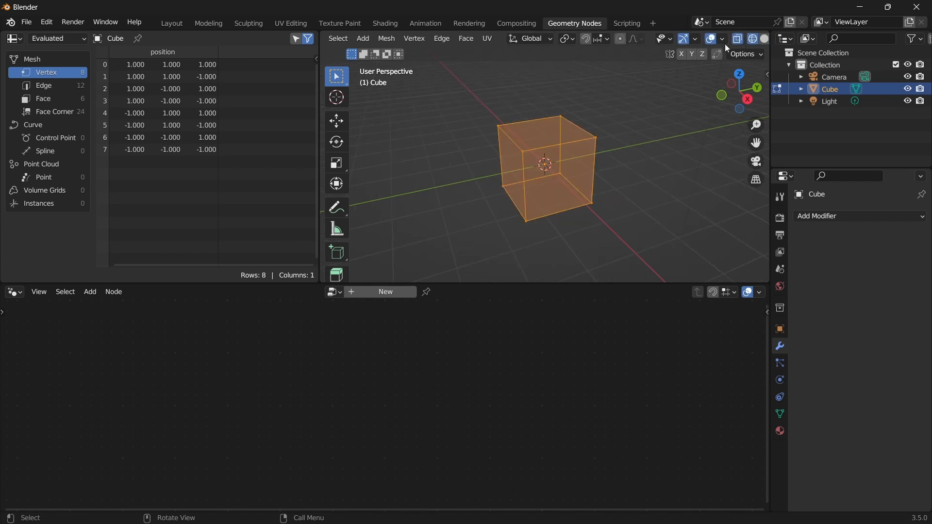
{"action": "scroll", "coordinate": [412, 38], "scroll_direction": "down", "scroll_amount": 2}
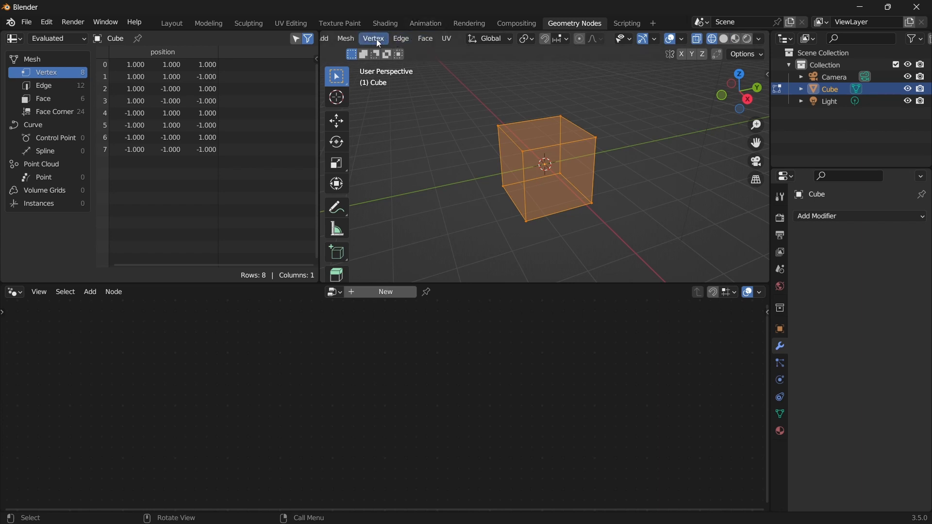
{"action": "scroll", "coordinate": [359, 38], "scroll_direction": "up", "scroll_amount": 10}
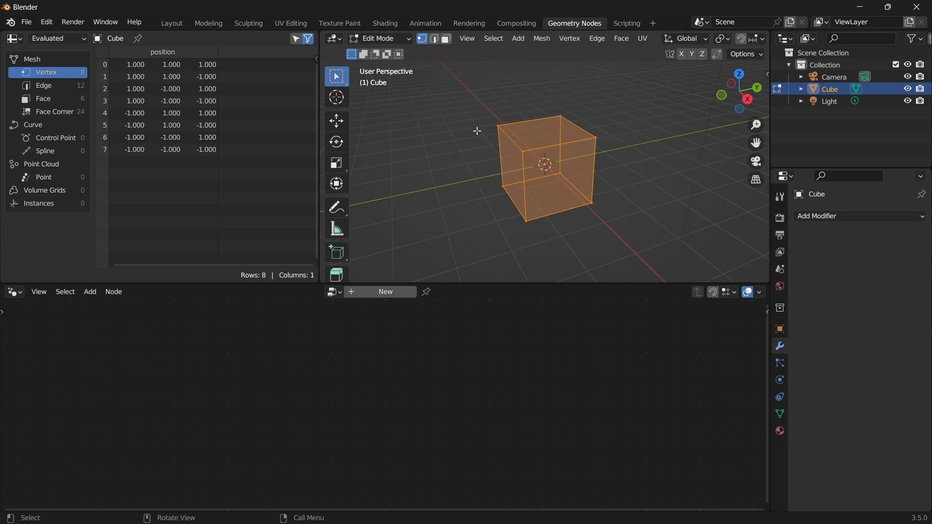
Deselect everything and pick the cube's corner vertices one by one to match them with the spreadsheet's vertex rows
{"action": "key", "text": "alt+a"}
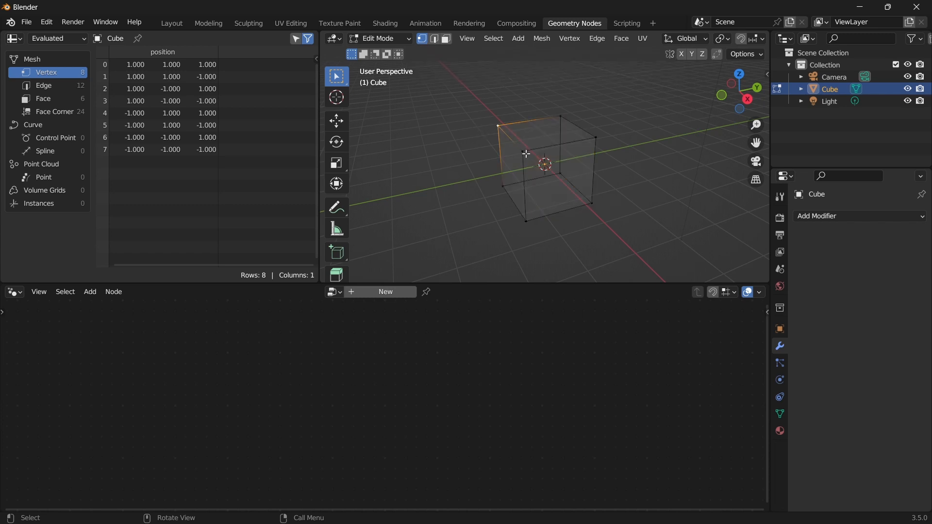
{"action": "left_click", "coordinate": [595, 135]}
{"action": "left_click", "coordinate": [561, 112]}
{"action": "left_click", "coordinate": [560, 171]}
{"action": "left_click", "coordinate": [592, 200]}
{"action": "left_click", "coordinate": [526, 220]}
{"action": "left_click", "coordinate": [502, 186]}
Try moving individual cube vertices freely, cancelling each move, to compare their position rows in the spreadsheet
{"action": "key", "text": "g"}
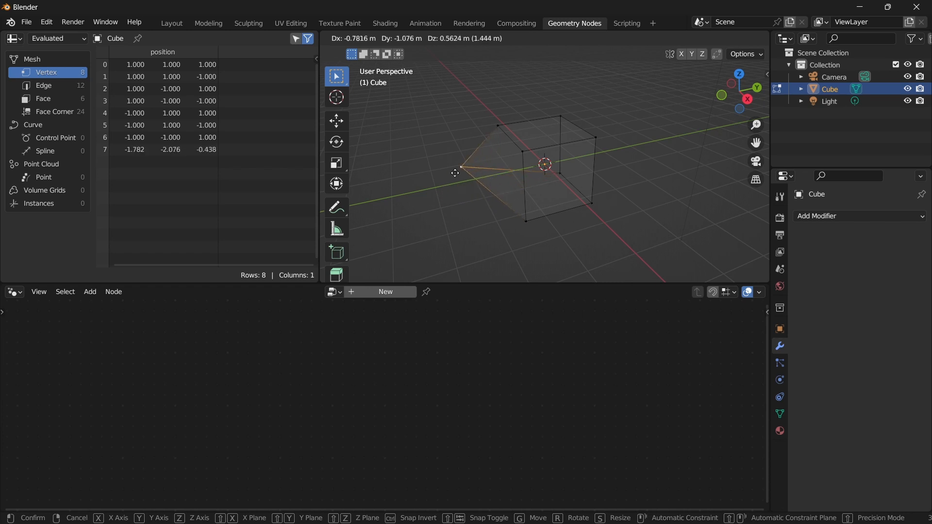
{"action": "key", "text": "Escape"}
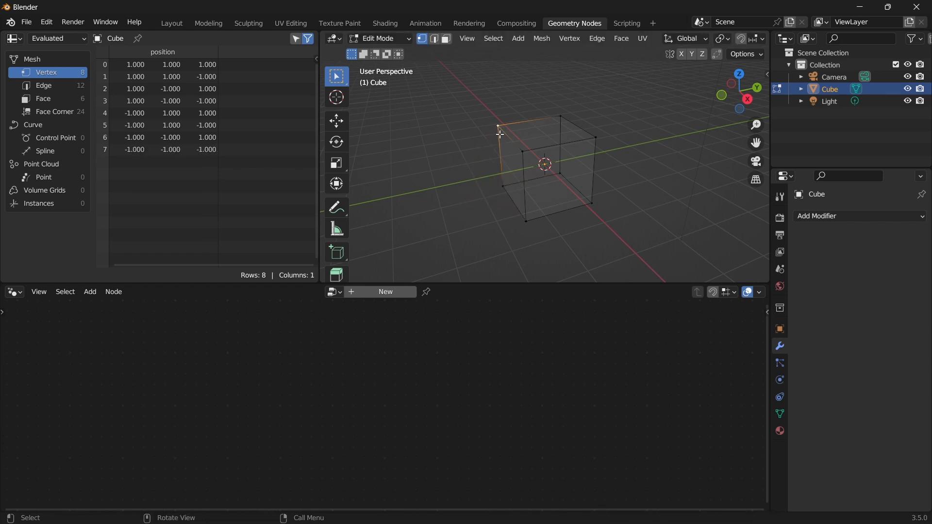
{"action": "key", "text": "g"}
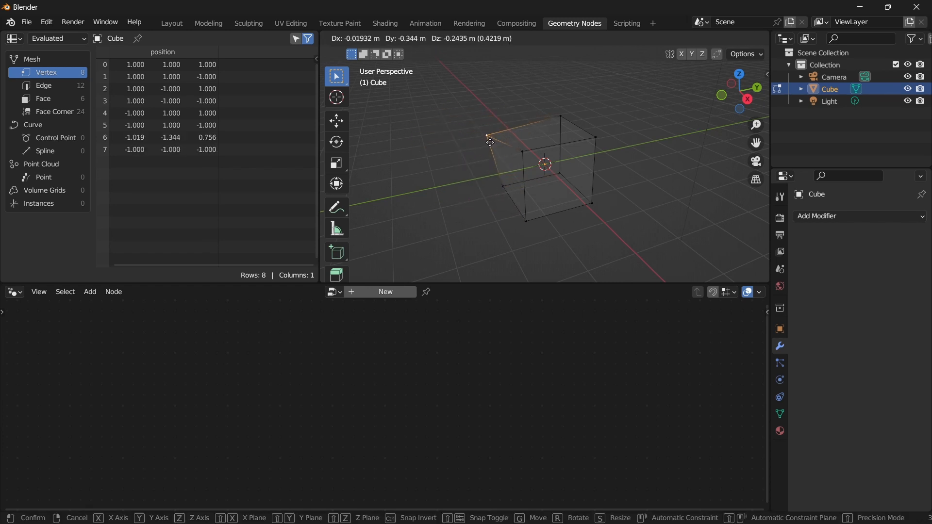
{"action": "key", "text": "Escape"}
{"action": "left_click", "coordinate": [523, 152]}
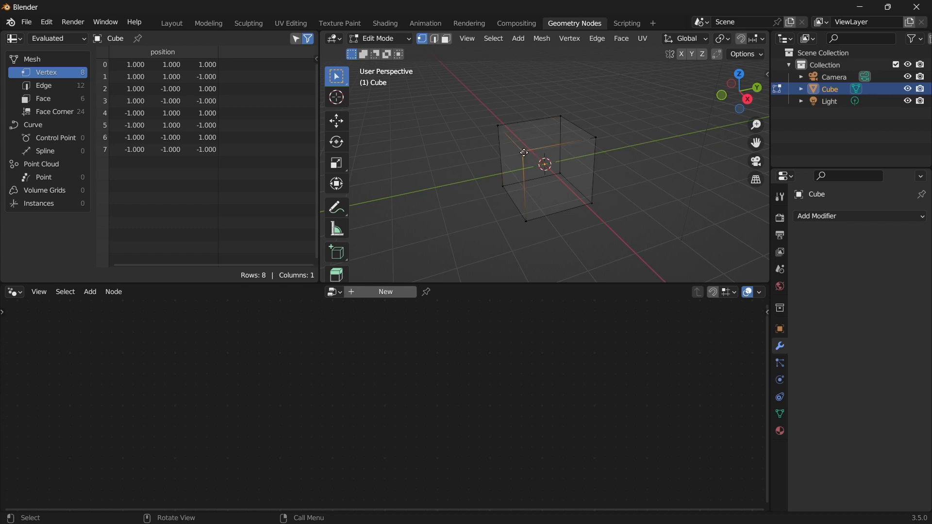
{"action": "key", "text": "g"}
{"action": "key", "text": "Escape"}
{"action": "key", "text": "g"}
{"action": "key", "text": "Escape"}
{"action": "left_click", "coordinate": [591, 203]}
{"action": "key", "text": "g"}
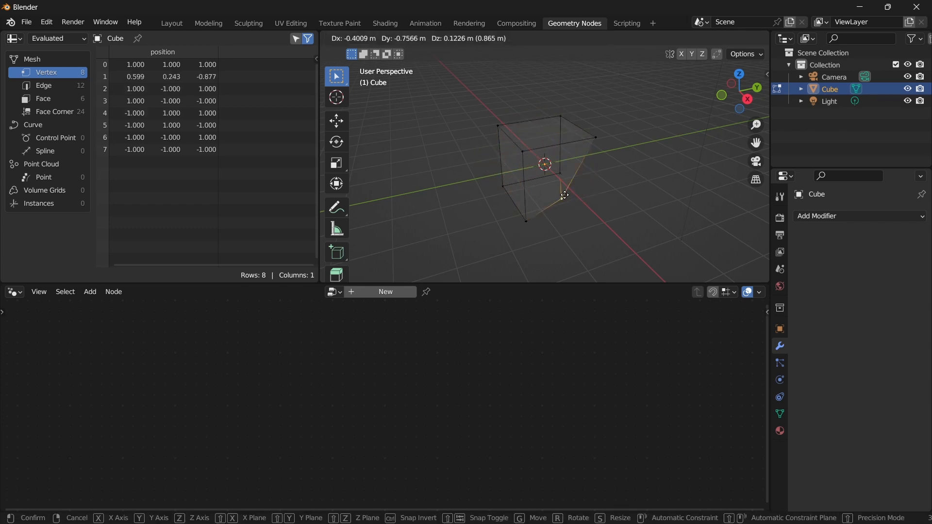
{"action": "key", "text": "Escape"}
{"action": "left_click", "coordinate": [561, 172]}
{"action": "key", "text": "g"}
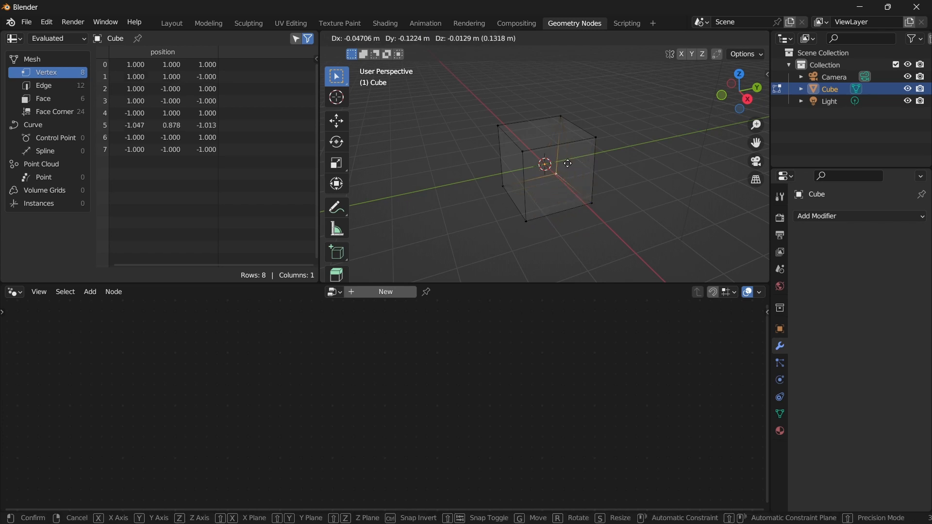
{"action": "key", "text": "Escape"}
{"action": "left_click", "coordinate": [525, 221]}
{"action": "key", "text": "g"}
{"action": "key", "text": "Escape"}
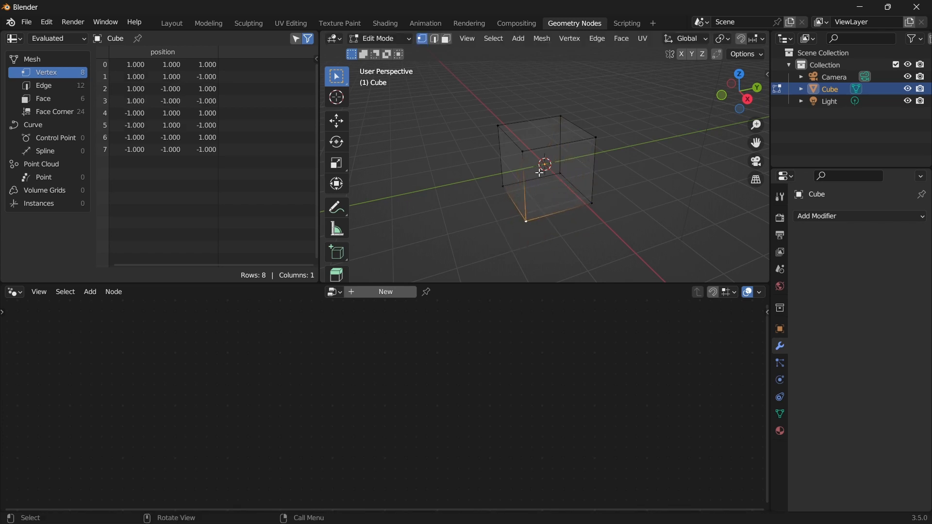
{"action": "left_click", "coordinate": [542, 165]}
{"action": "key", "text": "g"}
{"action": "key", "text": "Escape"}
{"action": "left_click", "coordinate": [594, 140]}
{"action": "key", "text": "g"}
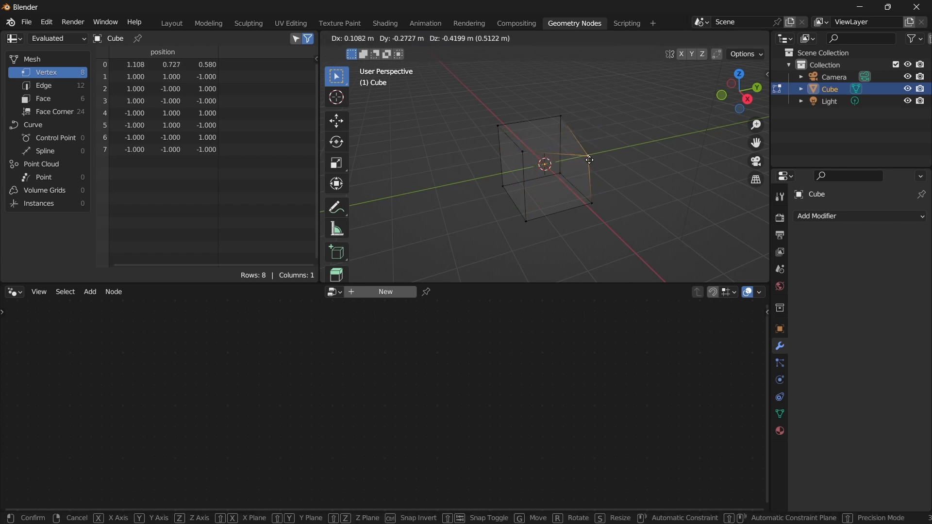
{"action": "key", "text": "Escape"}
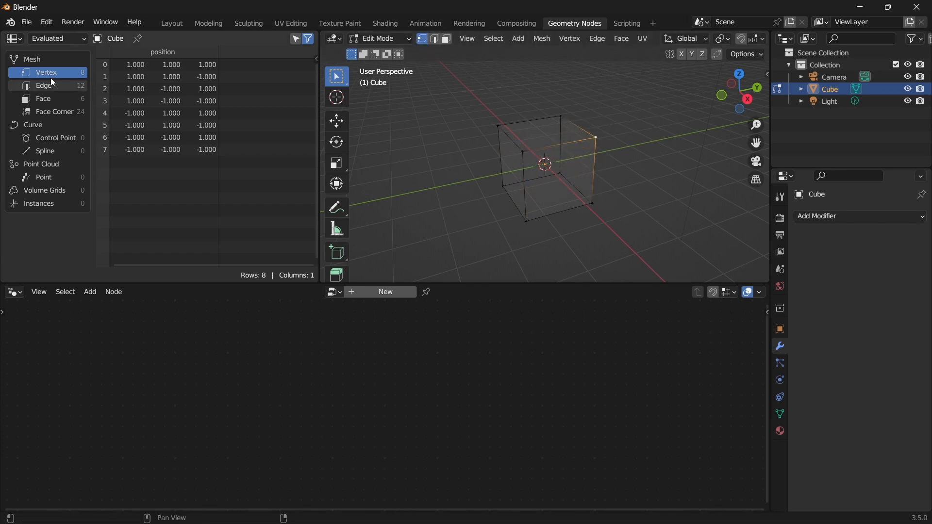
Show the mesh's edge data in the spreadsheet and pick the cube's edges one after another in edge select mode
{"action": "left_click", "coordinate": [37, 86]}
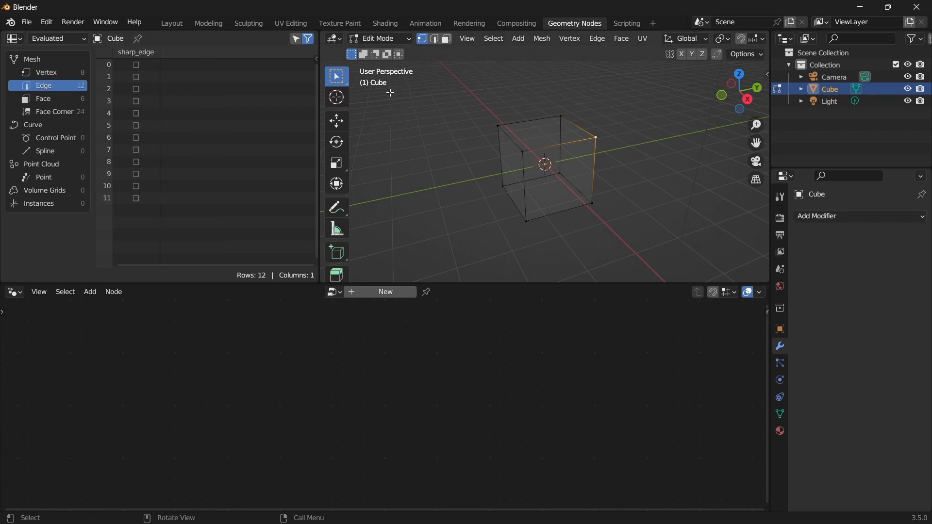
{"action": "left_click", "coordinate": [435, 38]}
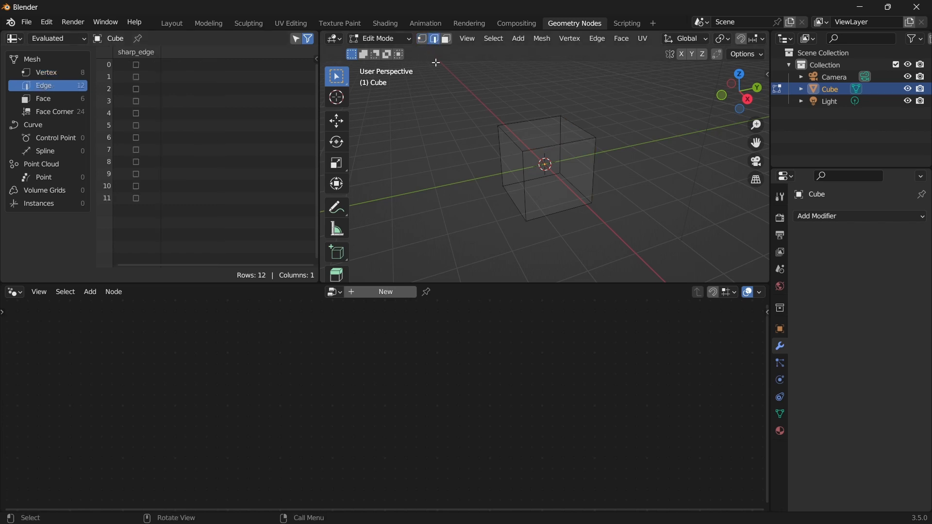
{"action": "left_click", "coordinate": [562, 148]}
{"action": "left_click", "coordinate": [578, 144]}
{"action": "left_click", "coordinate": [544, 143]}
{"action": "left_click", "coordinate": [515, 141]}
{"action": "left_click", "coordinate": [522, 122]}
{"action": "left_click", "coordinate": [561, 134]}
{"action": "left_click", "coordinate": [594, 171]}
{"action": "left_click", "coordinate": [526, 176]}
{"action": "left_click", "coordinate": [502, 152]}
{"action": "left_click", "coordinate": [544, 178]}
{"action": "left_click", "coordinate": [565, 179]}
{"action": "left_click", "coordinate": [562, 208]}
{"action": "left_click", "coordinate": [515, 201]}
Show the mesh's face data in the spreadsheet and pick the cube's faces one after another in face select mode
{"action": "left_click", "coordinate": [55, 98]}
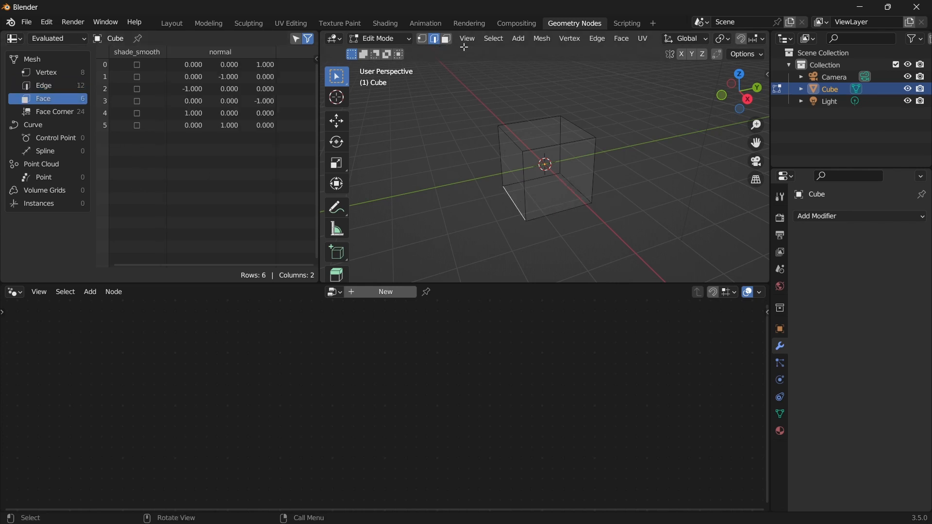
{"action": "left_click", "coordinate": [445, 39]}
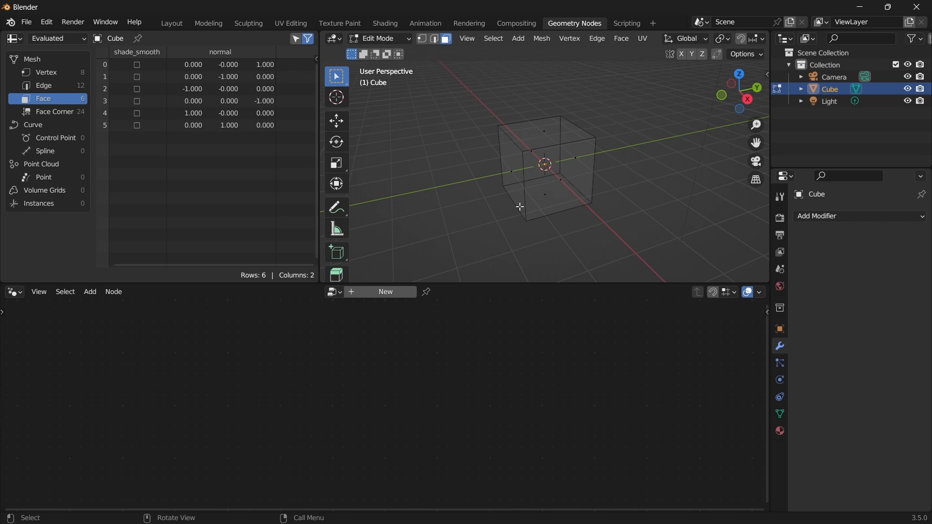
{"action": "left_click", "coordinate": [576, 157]}
{"action": "left_click", "coordinate": [530, 152]}
{"action": "left_click", "coordinate": [543, 132]}
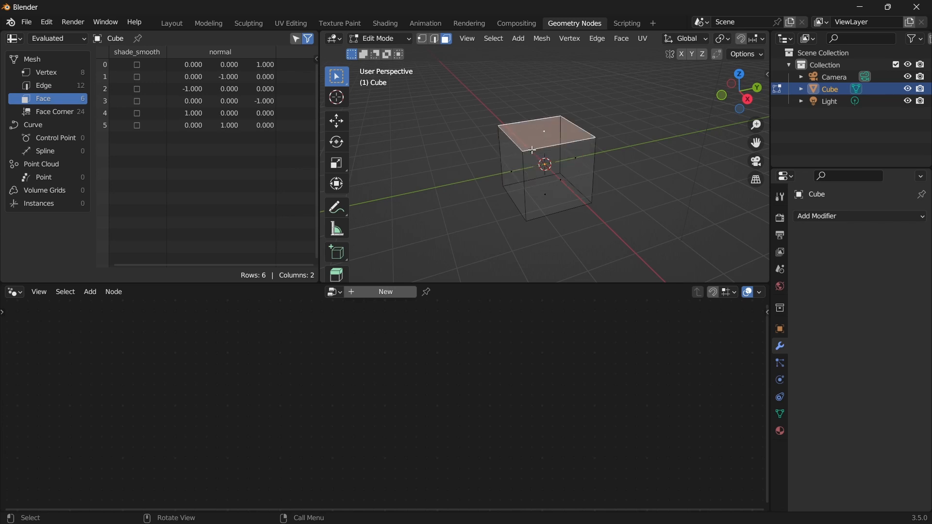
{"action": "left_click", "coordinate": [528, 182]}
{"action": "left_click", "coordinate": [547, 191]}
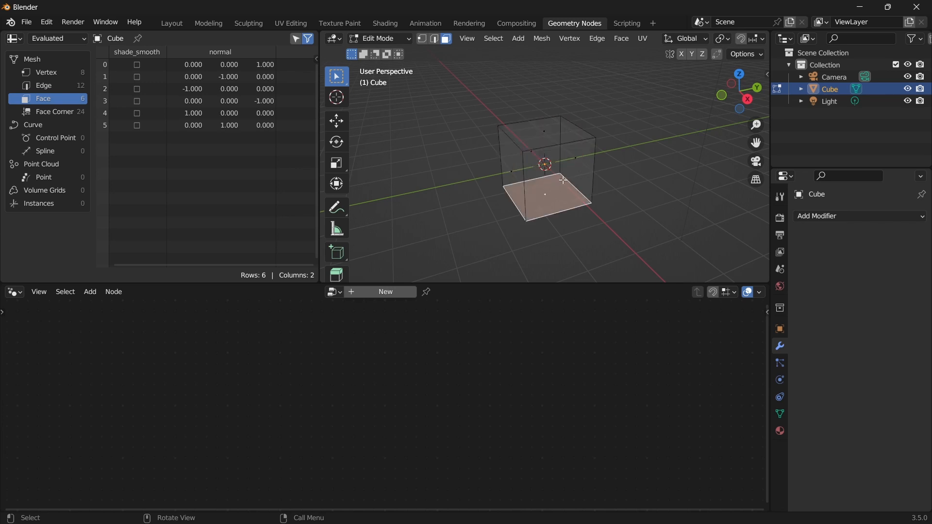
{"action": "left_click", "coordinate": [564, 180]}
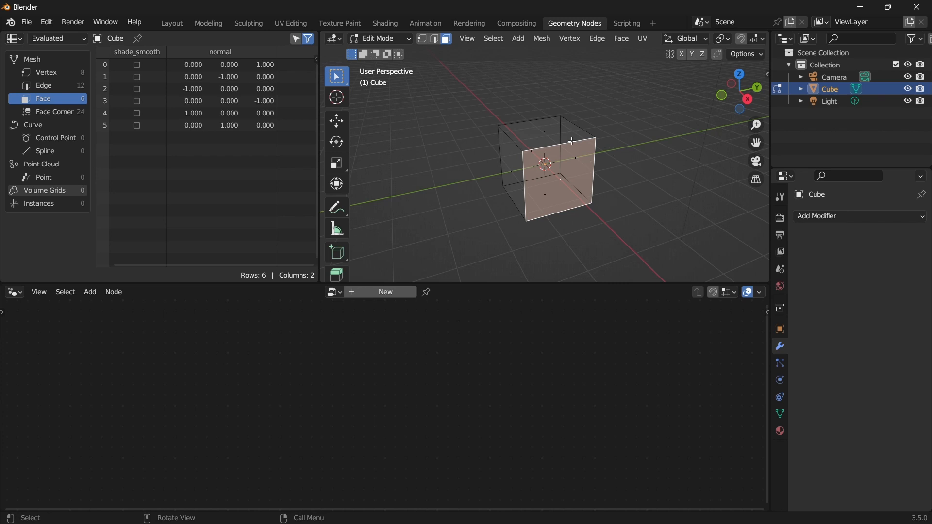
Return the cube to Object Mode with solid viewport shading
{"action": "key", "text": "Tab"}
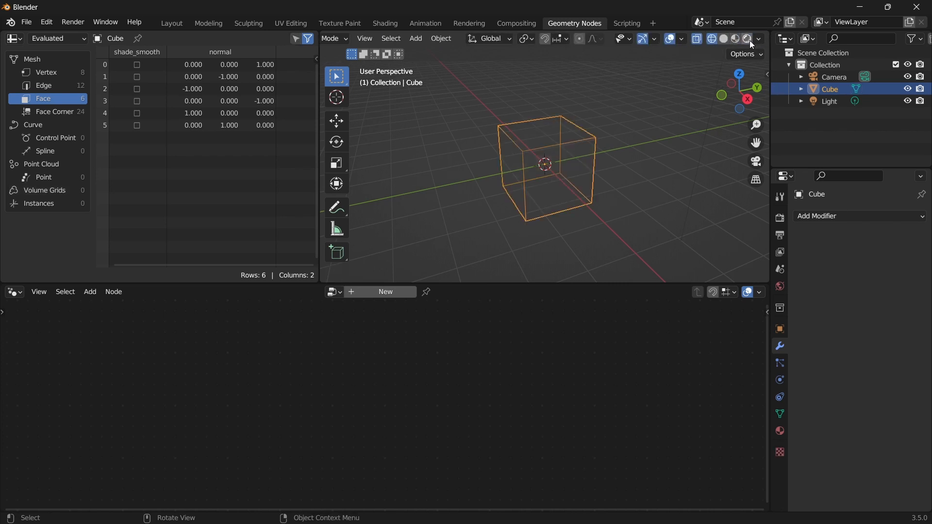
{"action": "left_click", "coordinate": [722, 41]}
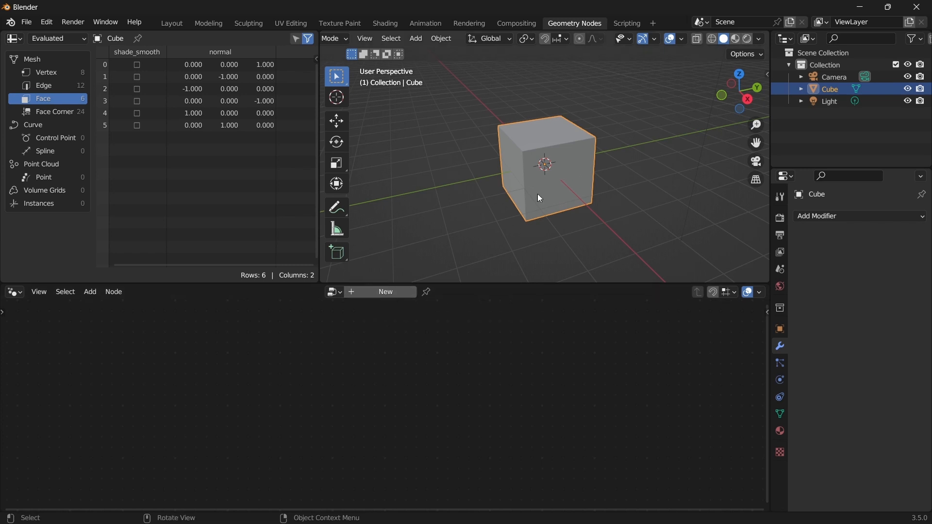
Add a Geometry Nodes modifier to the cube and create a new node group in it
{"action": "left_click", "coordinate": [380, 293]}
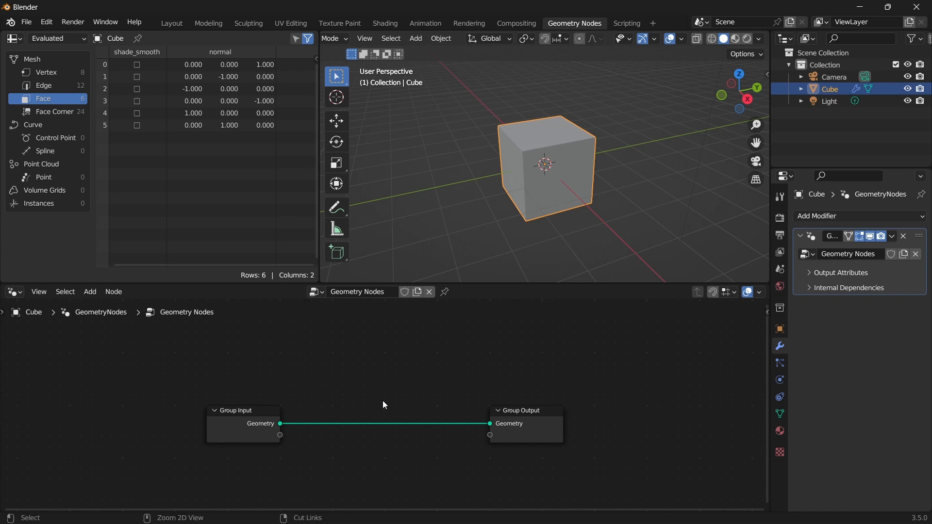
{"action": "key", "text": "ctrl+z"}
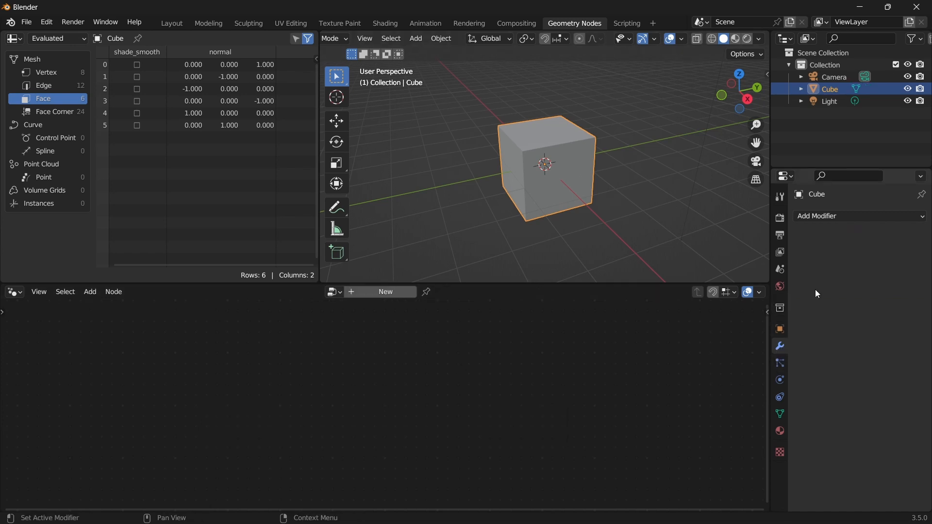
{"action": "left_click", "coordinate": [816, 217]}
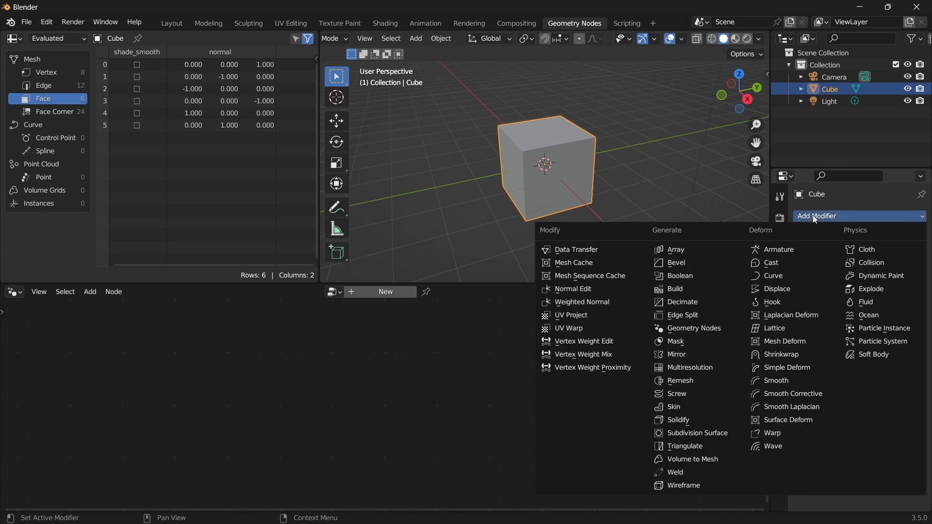
{"action": "left_click", "coordinate": [690, 330]}
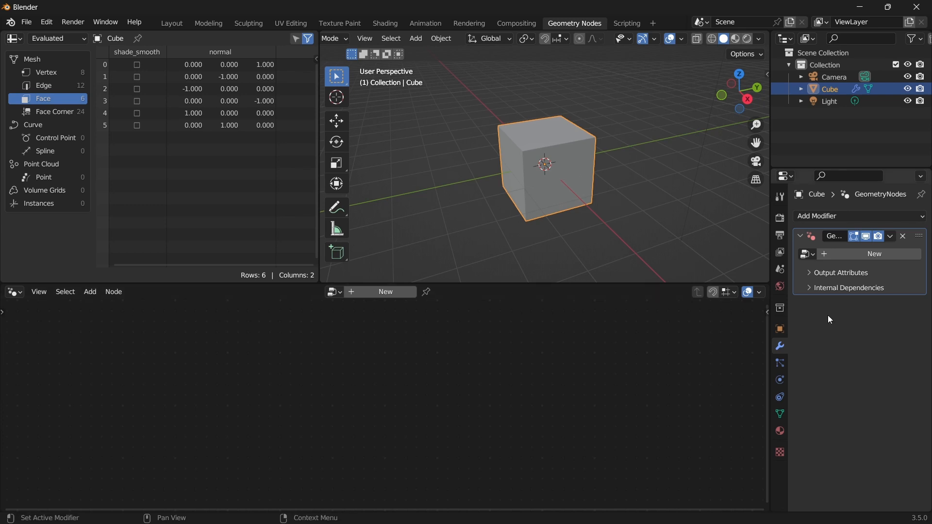
{"action": "left_click", "coordinate": [867, 254]}
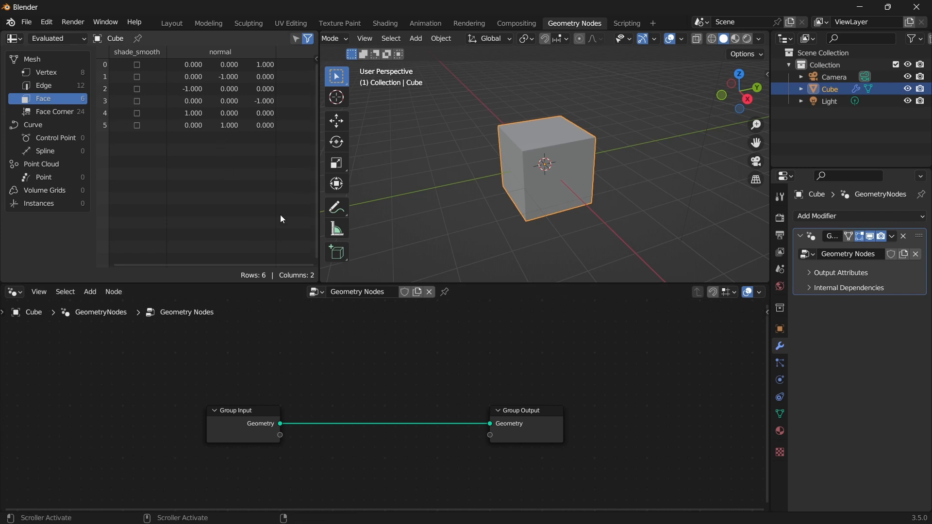
In the Layout workspace, split the 3D viewport side by side and turn the larger area into a Geometry Node Editor above a slightly taller timeline
{"action": "left_click", "coordinate": [175, 22]}
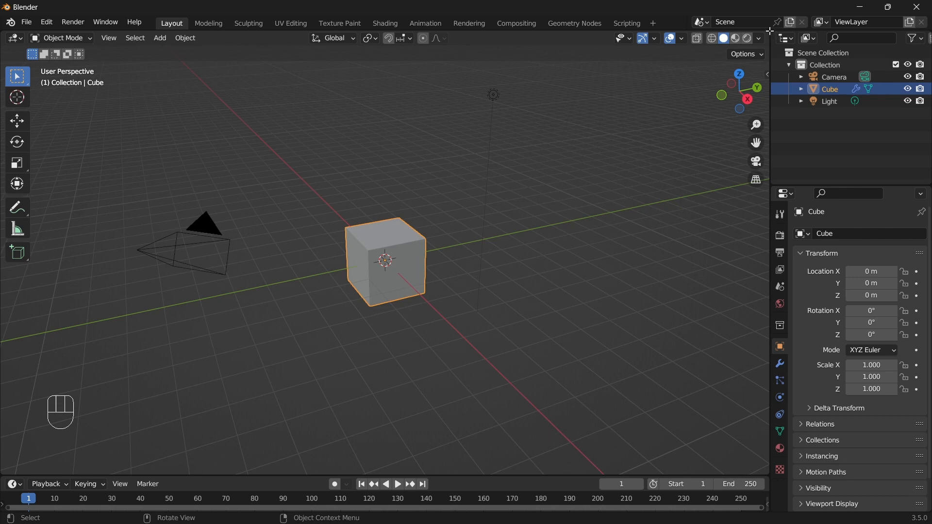
{"action": "left_click_drag", "start_coordinate": [769, 31], "coordinate": [206, 86]}
{"action": "left_click", "coordinate": [222, 39]}
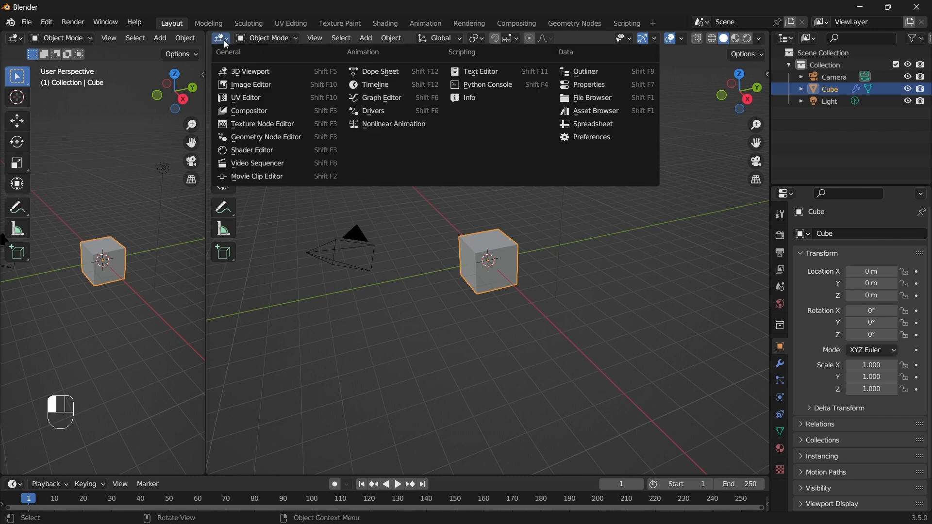
{"action": "left_click", "coordinate": [248, 138]}
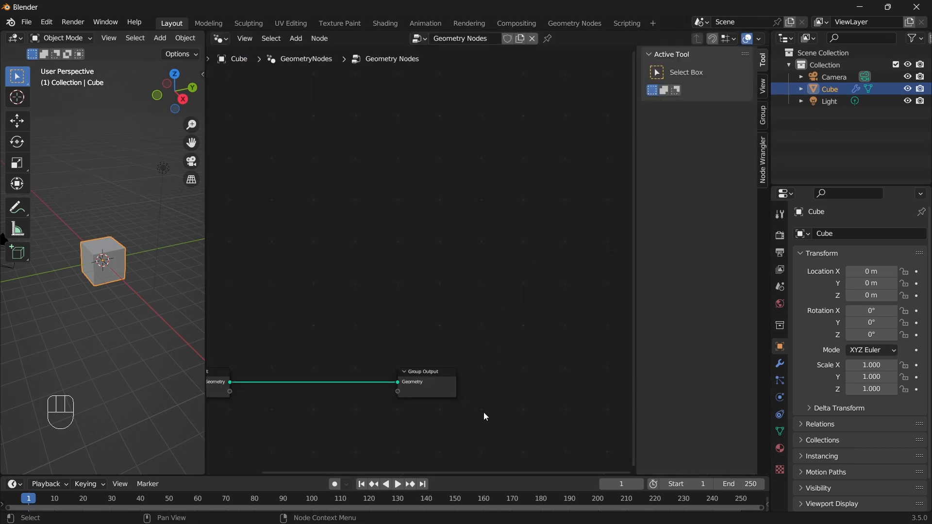
{"action": "left_click_drag", "start_coordinate": [478, 475], "coordinate": [478, 458]}
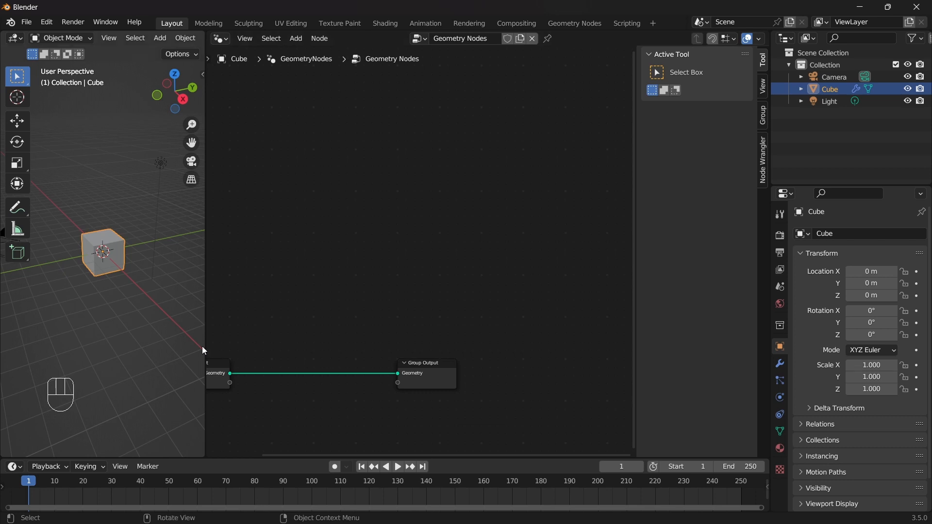
Widen the 3D viewport against the node editor and fit all nodes in the node editor's view
{"action": "left_click_drag", "start_coordinate": [204, 324], "coordinate": [338, 340]}
{"action": "key", "text": "Home"}
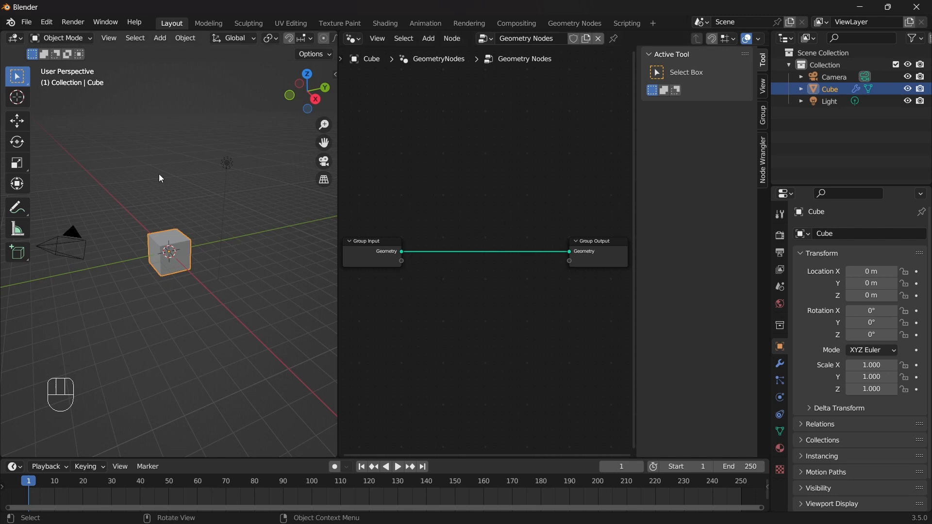
Look through the sidebar categories of the node editor and the 3D viewport, including View, Group, Node Wrangler, Tool and Screencast Keys
{"action": "key", "text": "n"}
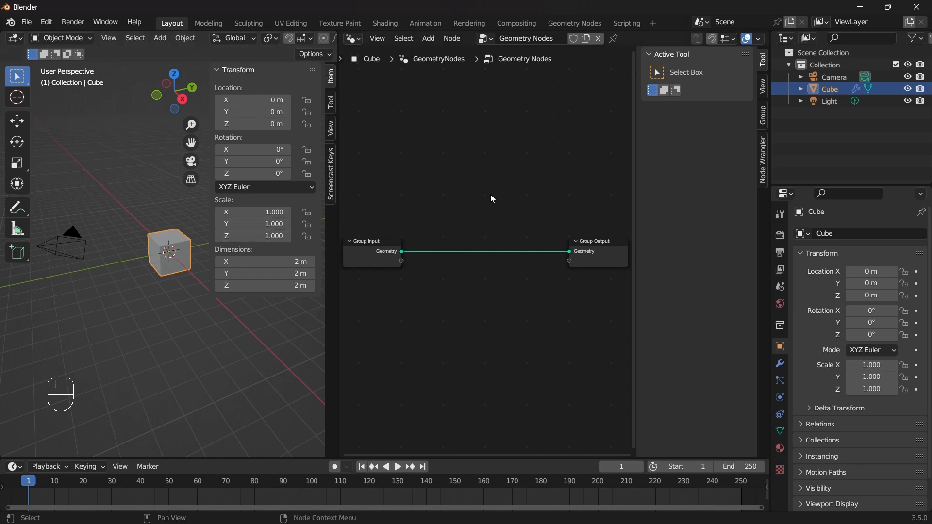
{"action": "left_click", "coordinate": [762, 85]}
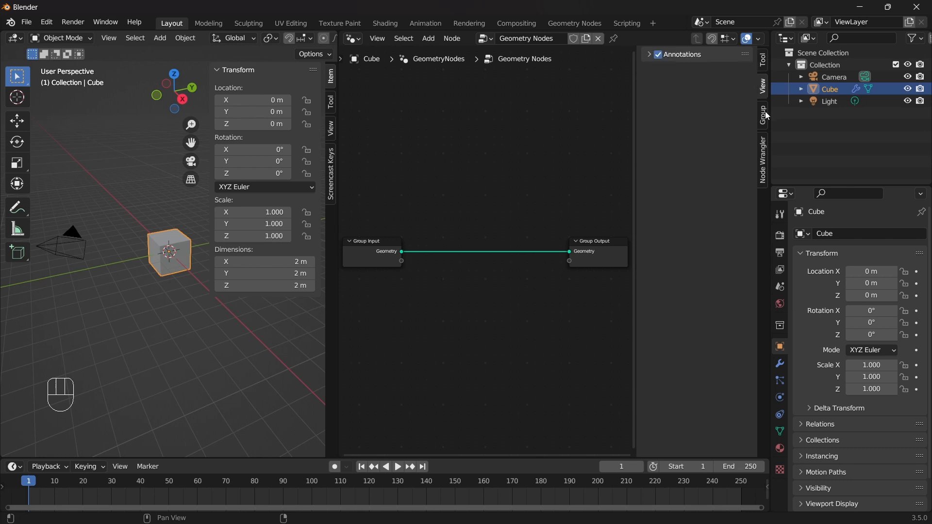
{"action": "left_click", "coordinate": [764, 113]}
{"action": "left_click", "coordinate": [762, 155]}
{"action": "left_click", "coordinate": [763, 121]}
{"action": "left_click", "coordinate": [762, 86]}
{"action": "left_click", "coordinate": [762, 60]}
{"action": "left_click", "coordinate": [331, 103]}
{"action": "left_click", "coordinate": [331, 128]}
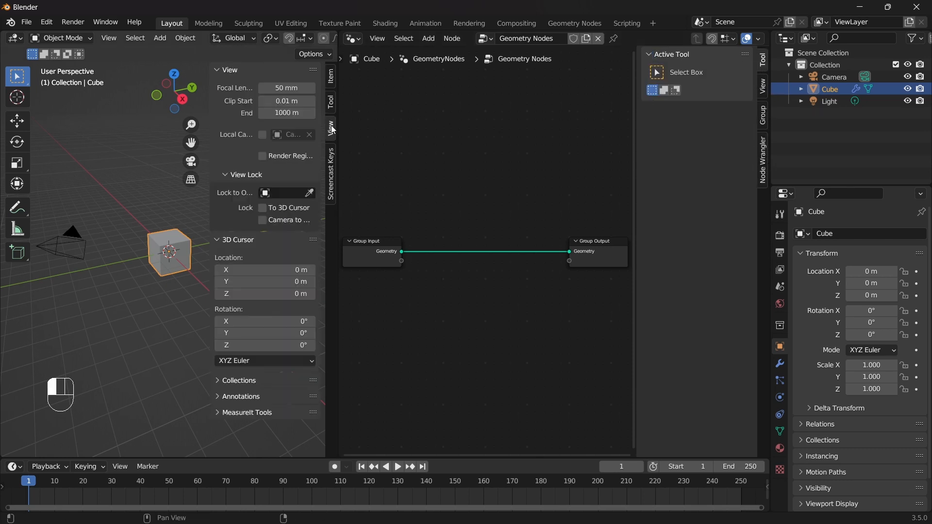
{"action": "left_click", "coordinate": [331, 168]}
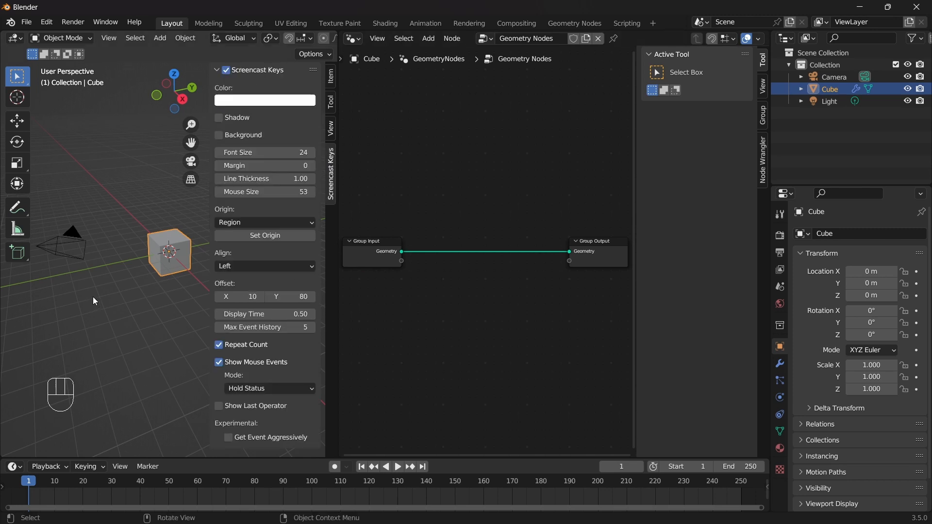
Hide the sidebars of both the 3D viewport and the node editor
{"action": "key", "text": "n"}
{"action": "key", "text": "n"}
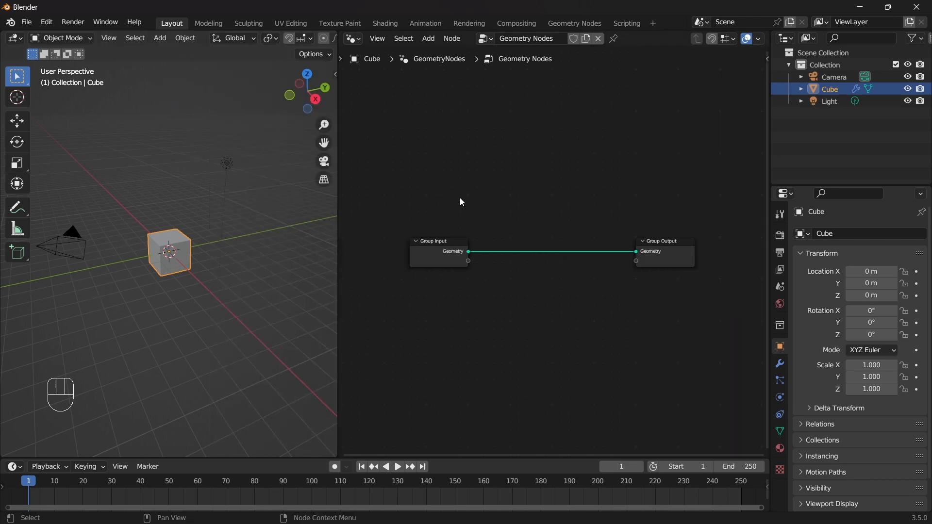
{"action": "key", "text": "n"}
{"action": "key", "text": "n"}
{"action": "key", "text": "n"}
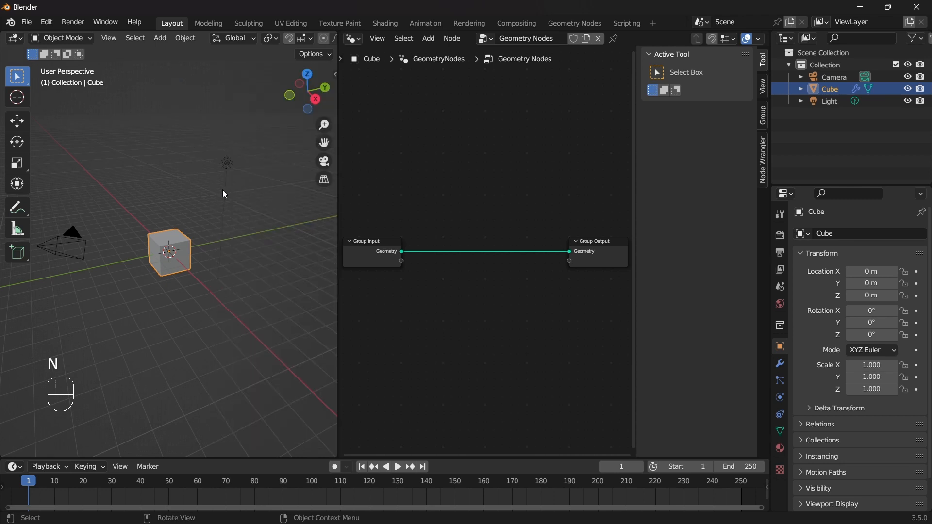
{"action": "key", "text": "n"}
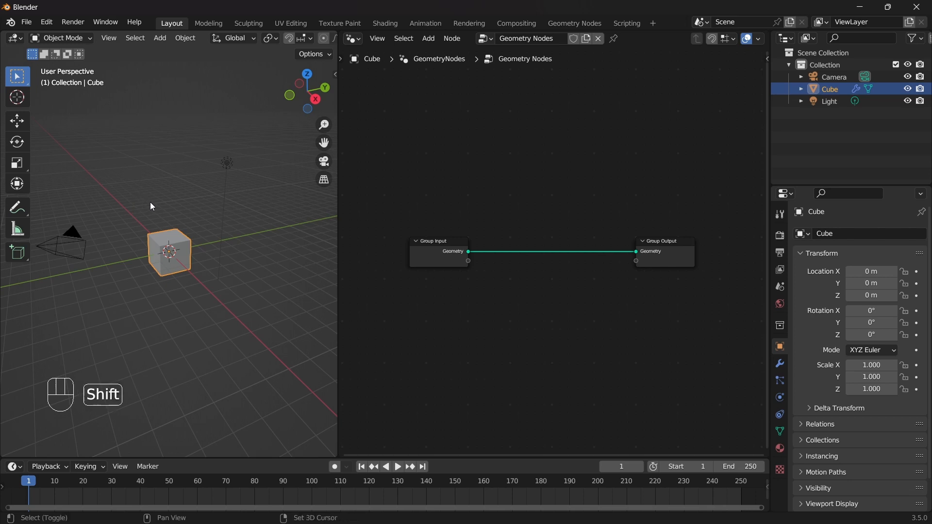
Examine which object types can be added in the 3D viewport and which node categories can be added in the node editor
{"action": "key", "text": "shift+a"}
{"action": "mouse_move", "coordinate": [89, 210]}
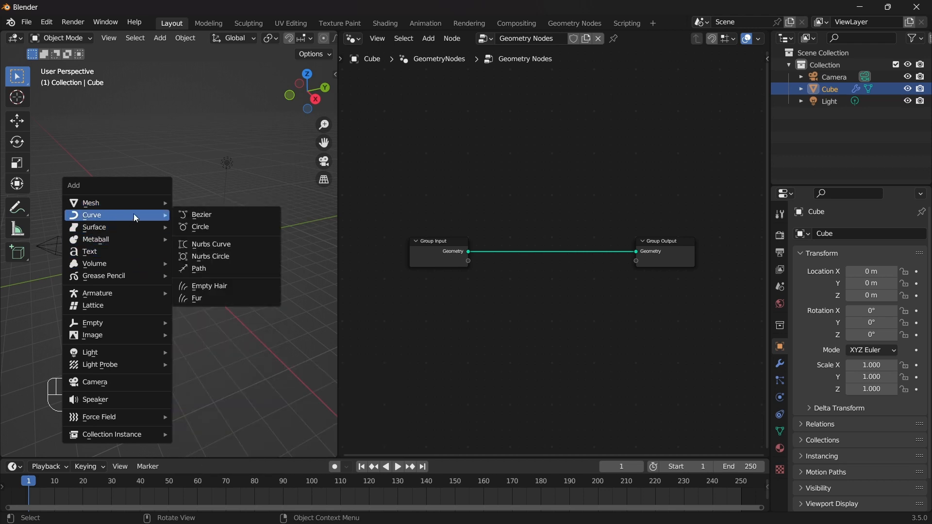
{"action": "mouse_move", "coordinate": [117, 230]}
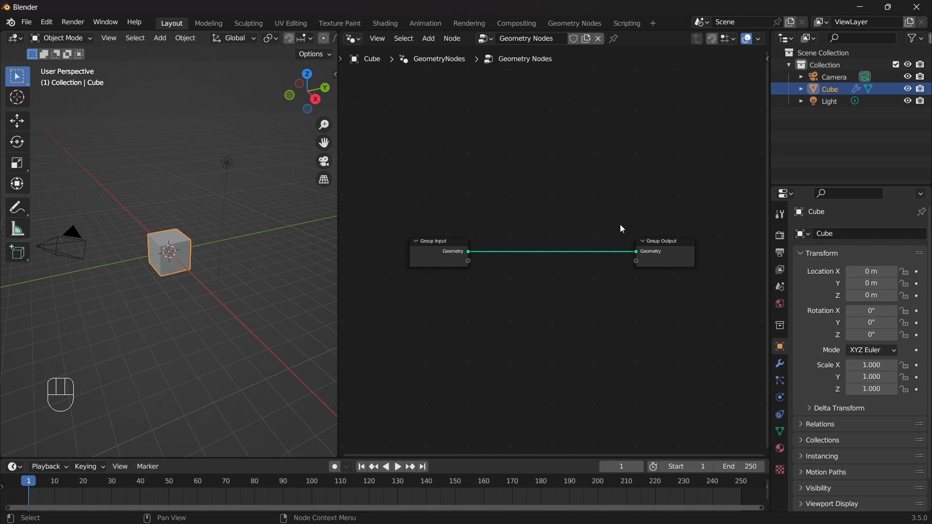
{"action": "key", "text": "shift+a"}
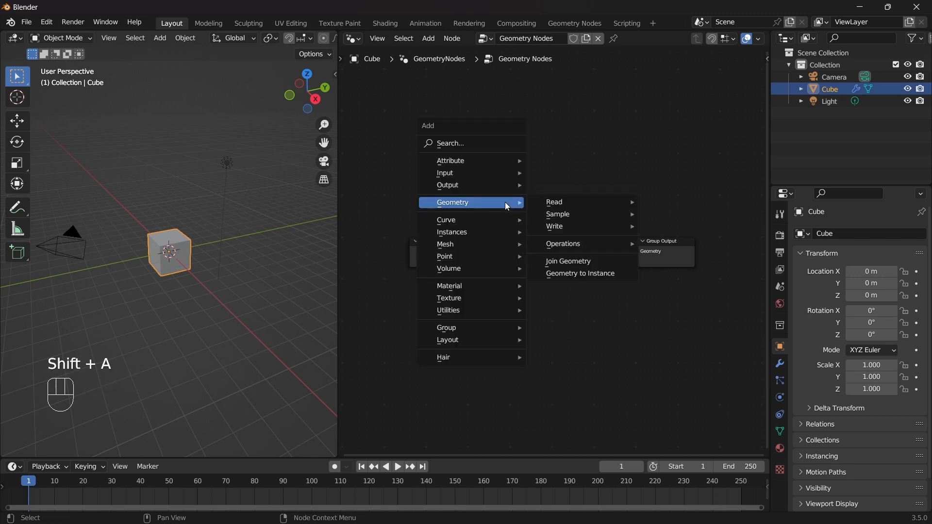
{"action": "mouse_move", "coordinate": [446, 170]}
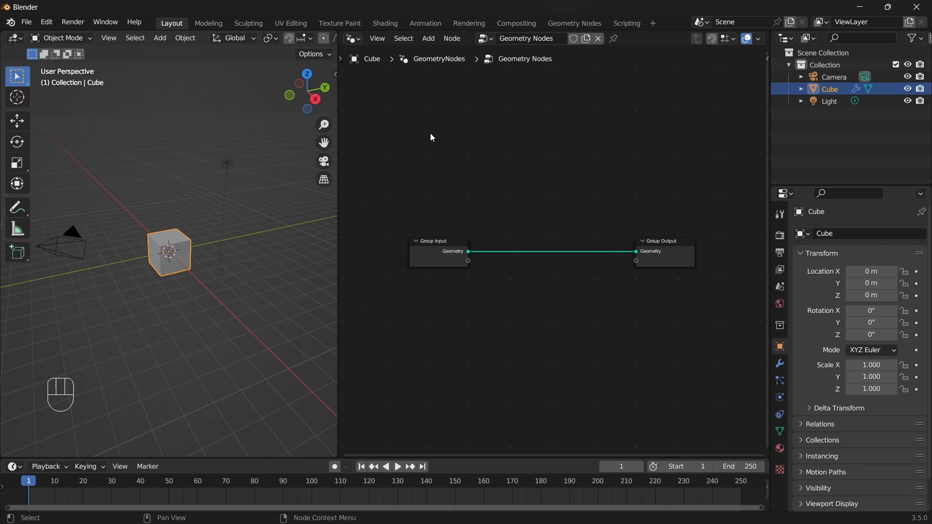
Duplicate the cube and place the copy about 6.83 m away along the global Y axis
{"action": "scroll", "coordinate": [205, 263], "scroll_direction": "up", "scroll_amount": 5}
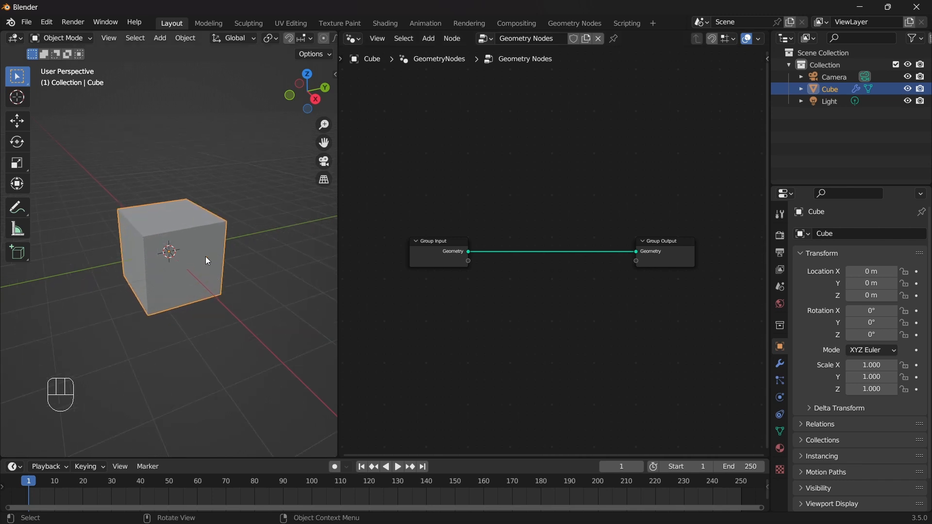
{"action": "scroll", "coordinate": [212, 251], "scroll_direction": "down", "scroll_amount": 5}
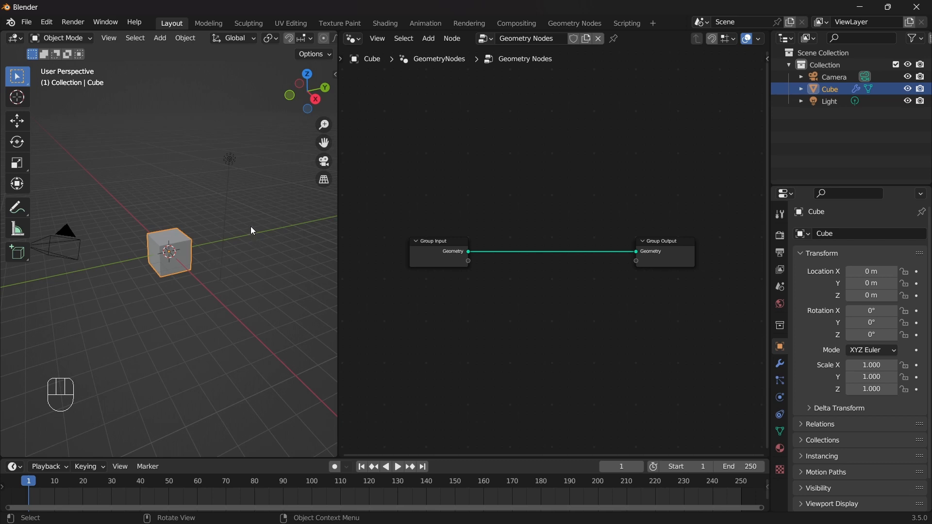
{"action": "middle_click_drag", "start_coordinate": [274, 198], "coordinate": [211, 196], "text": "shift"}
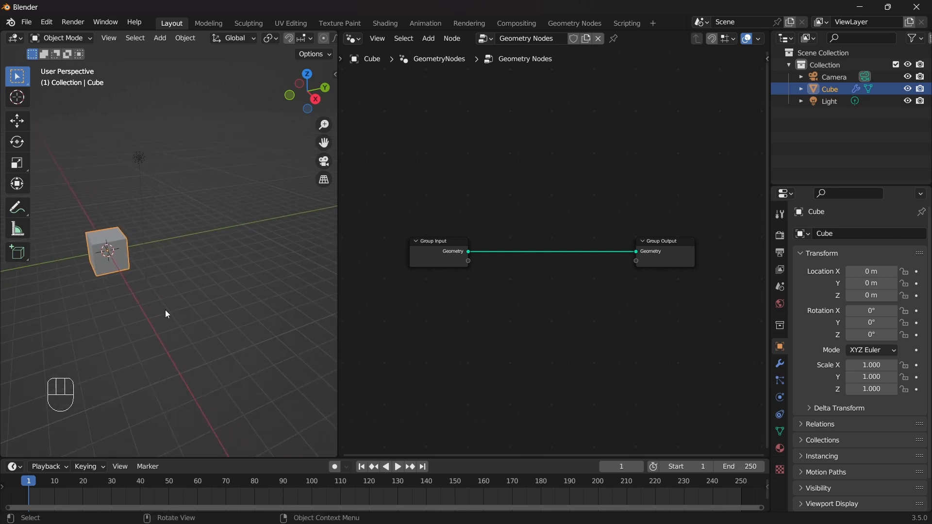
{"action": "key", "text": "shift"}
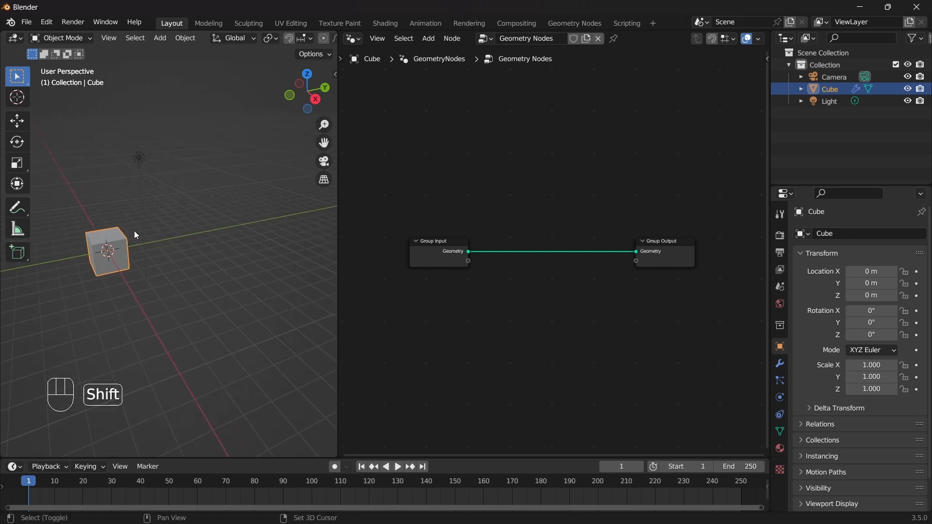
{"action": "key", "text": "shift+d"}
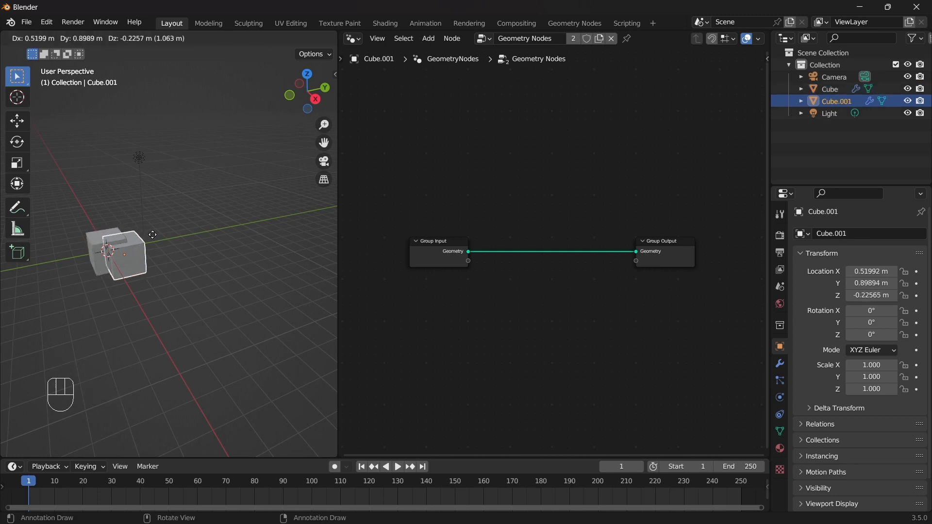
{"action": "key", "text": "y"}
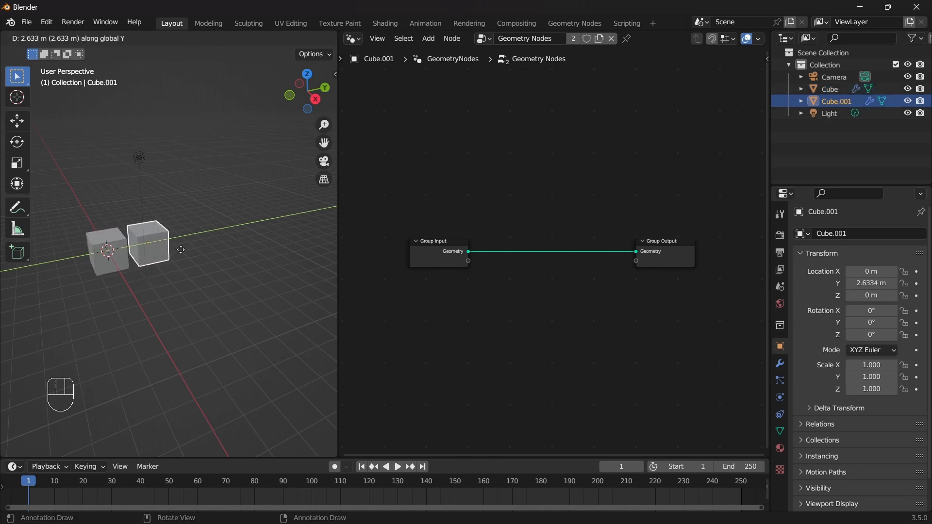
{"action": "left_click", "coordinate": [237, 237]}
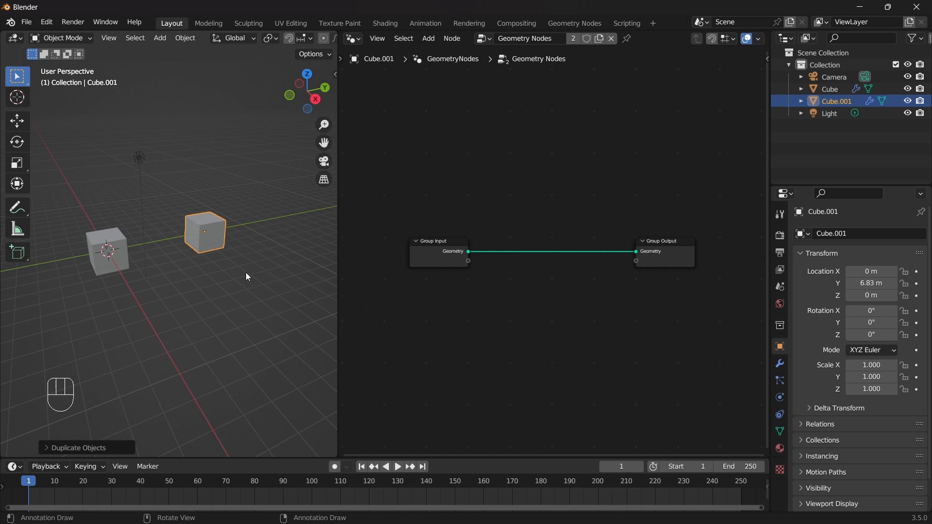
Add a Teapot+ extra mesh and move it along the Y axis to about 17.6 m, beyond the duplicated cube
{"action": "key", "text": "shift+a"}
{"action": "mouse_move", "coordinate": [167, 269]}
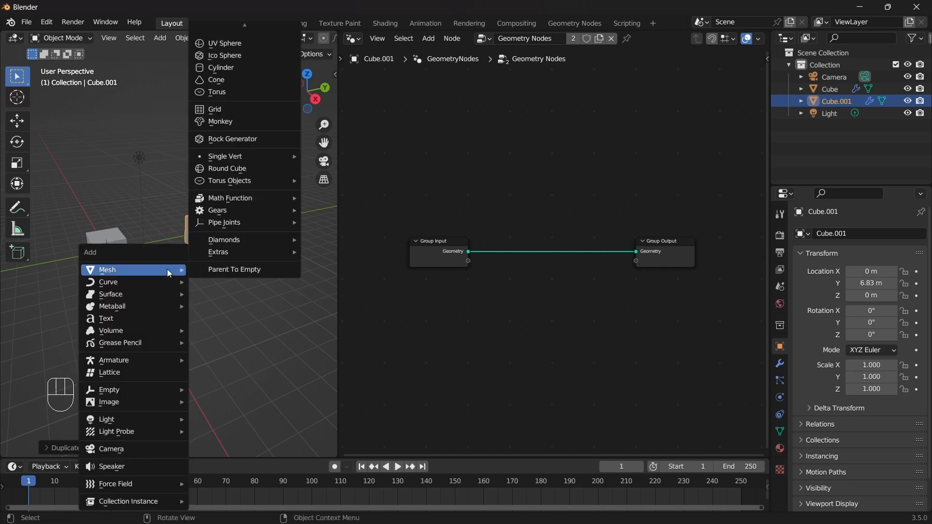
{"action": "mouse_move", "coordinate": [249, 252]}
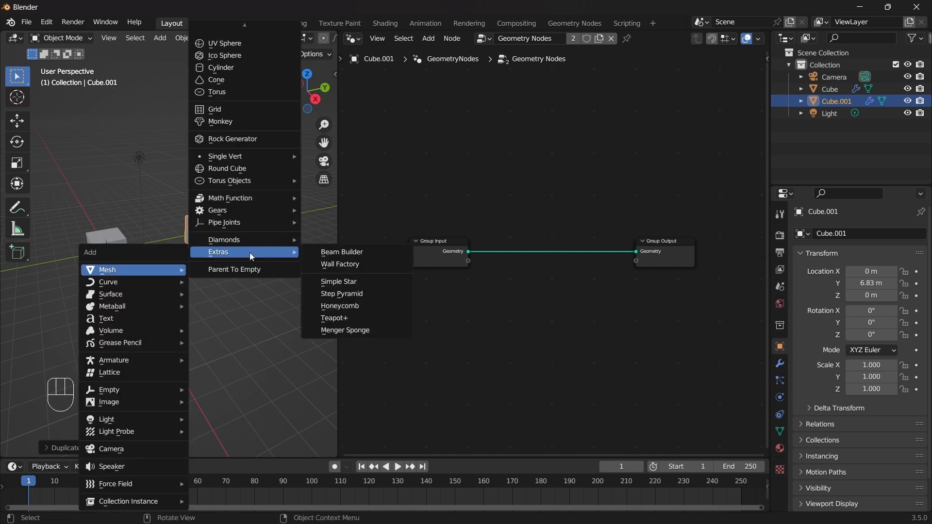
{"action": "left_click", "coordinate": [343, 318]}
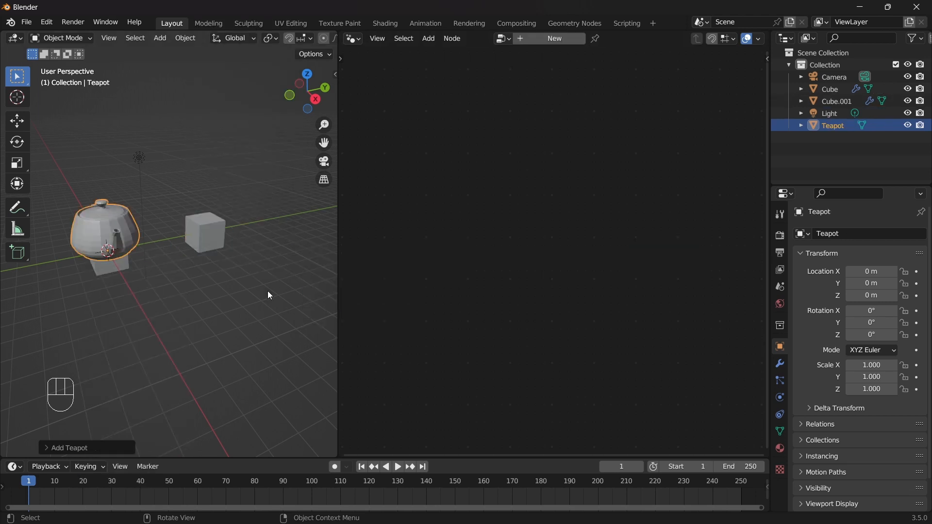
{"action": "key", "text": "g"}
{"action": "key", "text": "y"}
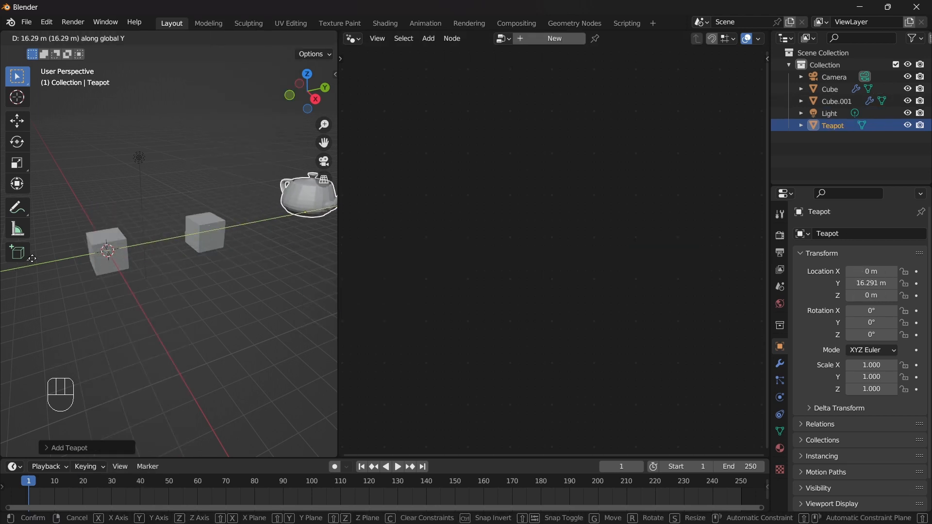
{"action": "left_click", "coordinate": [44, 262]}
Space the objects out along the Y axis, moving the duplicated cube to about 8.44 m and the teapot to about 19.69 m
{"action": "middle_click_drag", "start_coordinate": [196, 273], "coordinate": [157, 290], "text": "shift"}
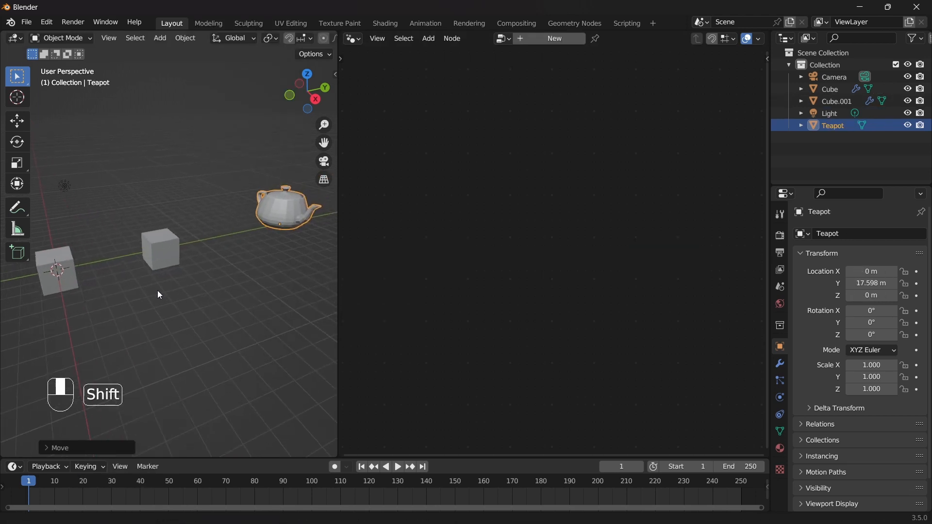
{"action": "left_click", "coordinate": [172, 251]}
{"action": "key", "text": "g"}
{"action": "left_click", "coordinate": [194, 254]}
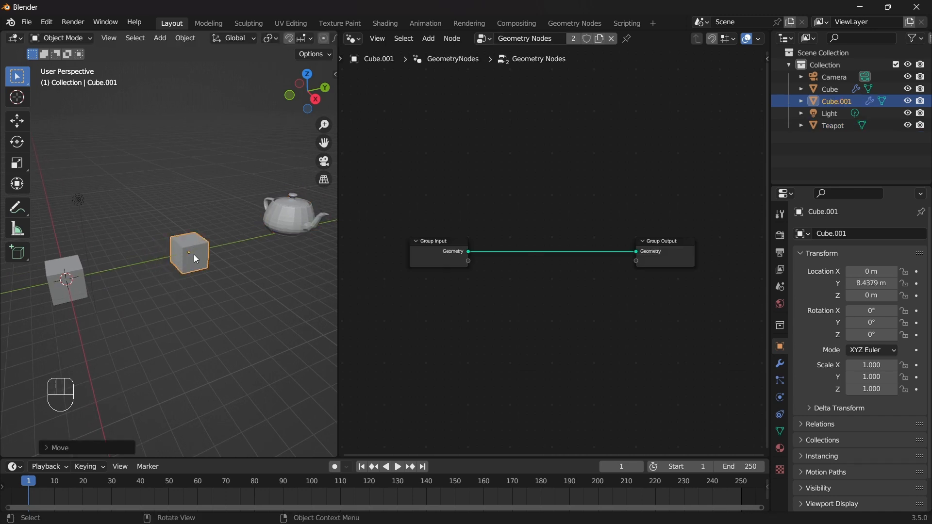
{"action": "left_click", "coordinate": [286, 214]}
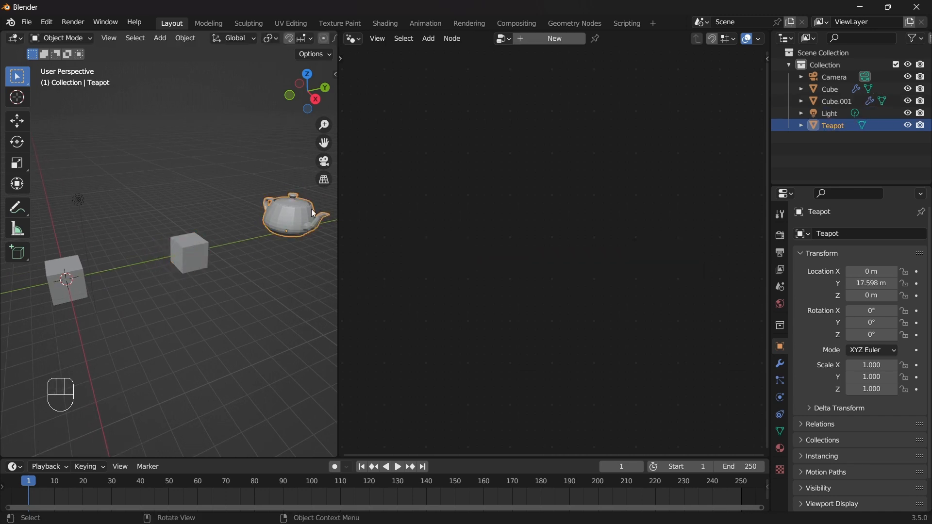
{"action": "right_click", "coordinate": [311, 210]}
{"action": "key", "text": "g"}
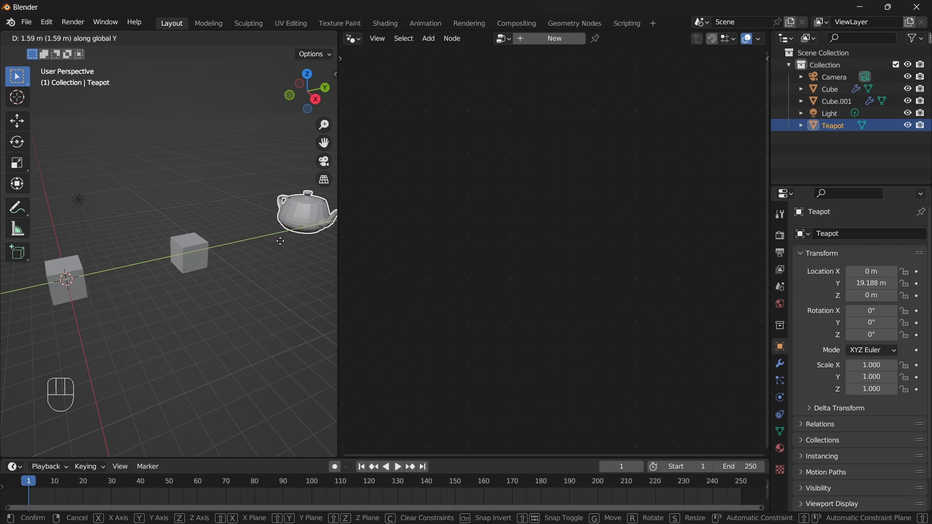
{"action": "left_click", "coordinate": [259, 263]}
Rename the original cube at the world origin as kotak
{"action": "middle_click_drag", "start_coordinate": [159, 330], "coordinate": [192, 276], "text": "shift"}
{"action": "left_click", "coordinate": [111, 224]}
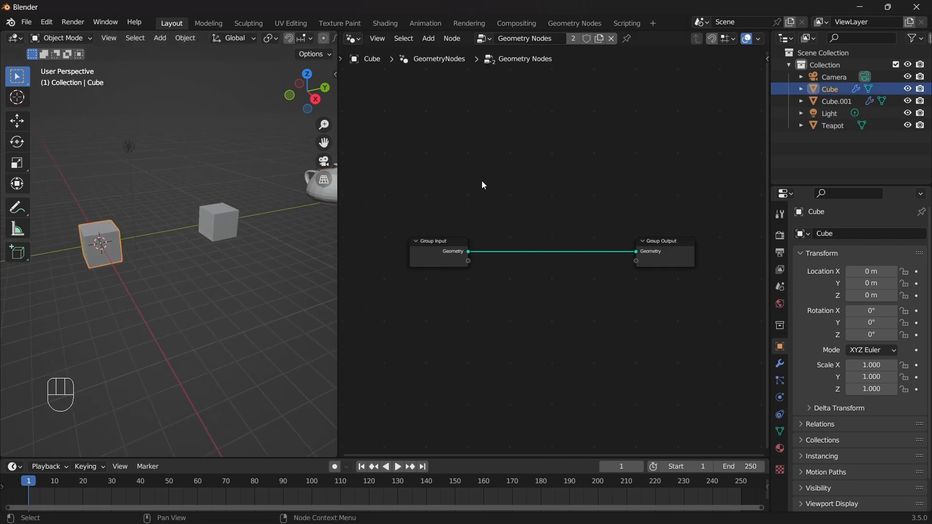
{"action": "double_click", "coordinate": [830, 88]}
{"action": "type", "text": "kotak"}
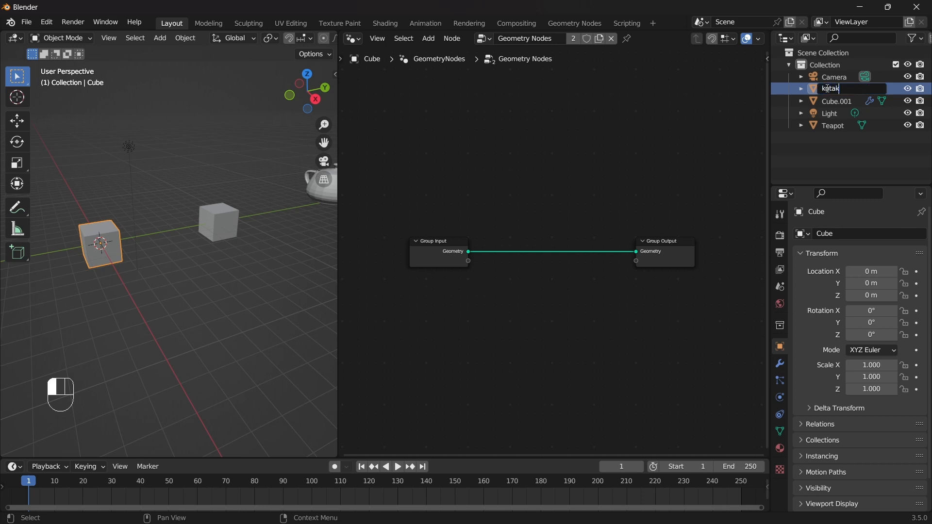
{"action": "key", "text": "Return"}
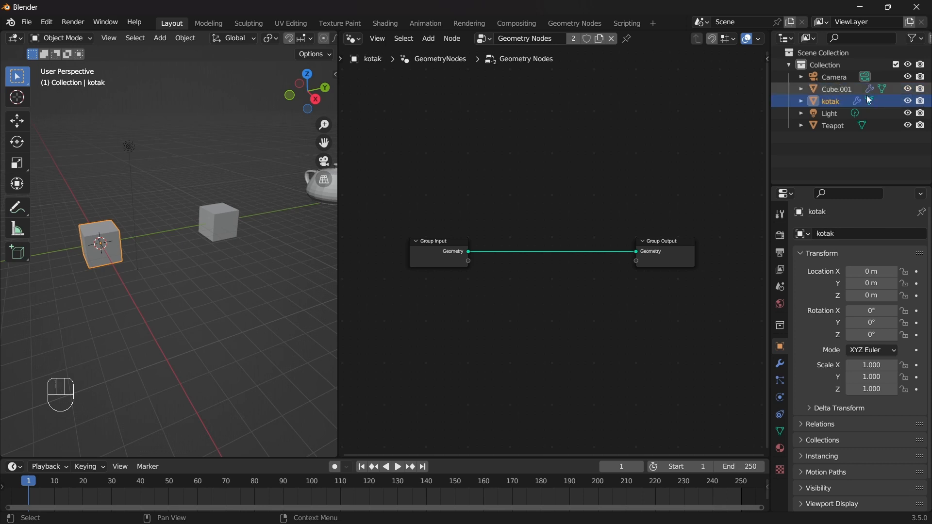
Rename the duplicated cube as kotak 2
{"action": "left_click", "coordinate": [205, 216]}
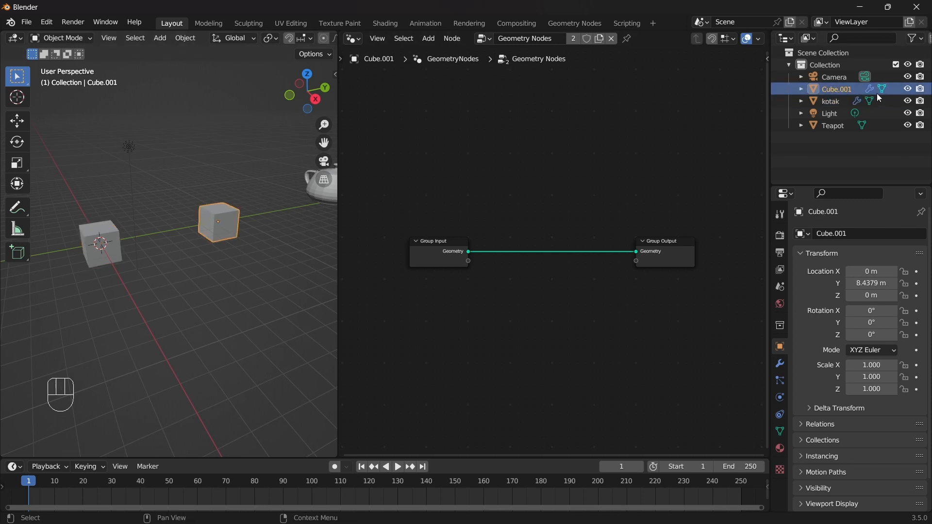
{"action": "double_click", "coordinate": [835, 88]}
{"action": "type", "text": "kotak 2"}
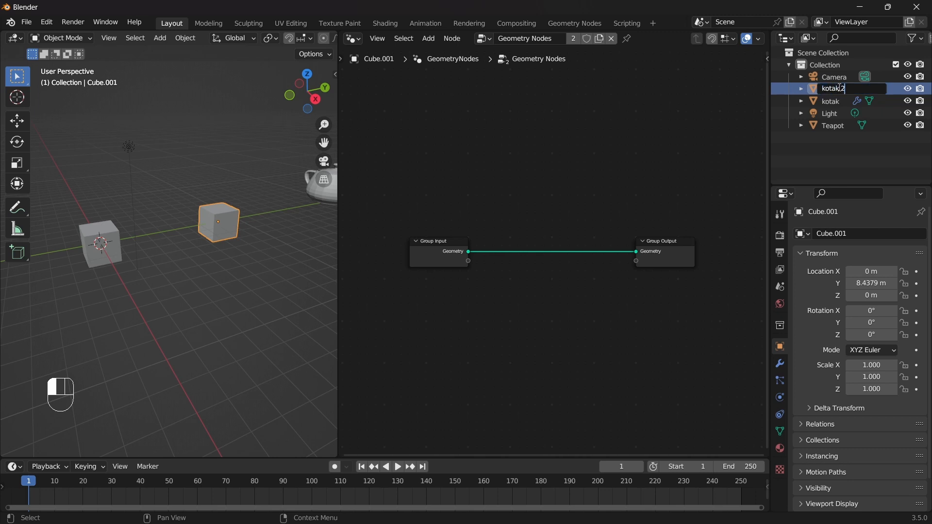
{"action": "key", "text": "Return"}
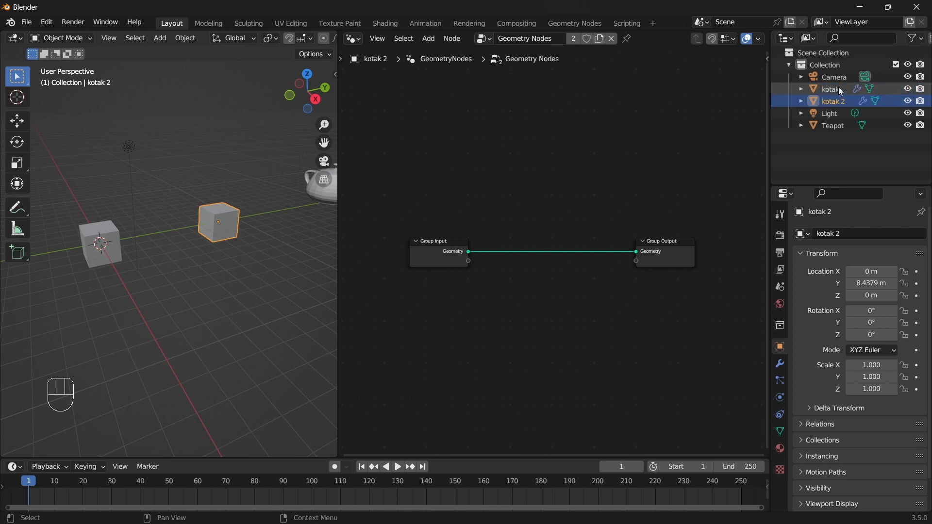
Inspect the node groups of the teapot and the kotak cube in turn
{"action": "left_click", "coordinate": [326, 193]}
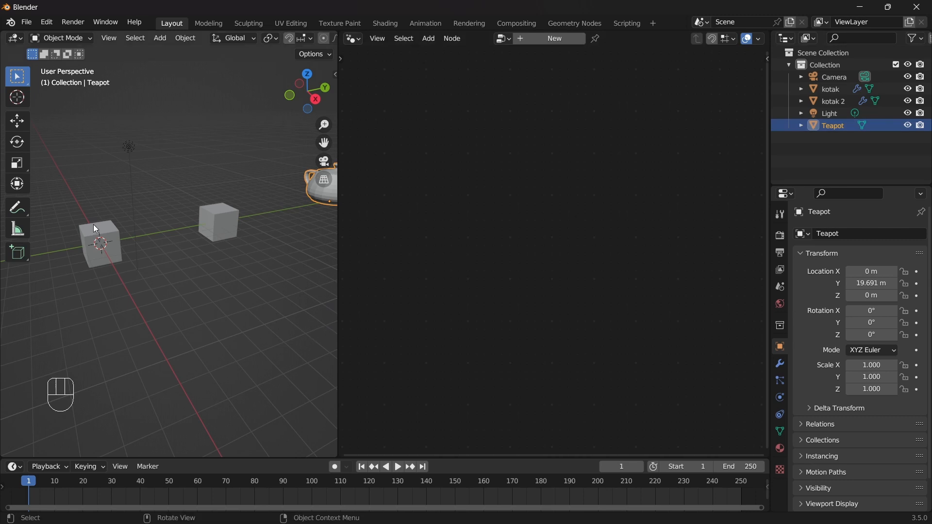
{"action": "middle_click_drag", "start_coordinate": [262, 293], "coordinate": [236, 335], "text": "shift"}
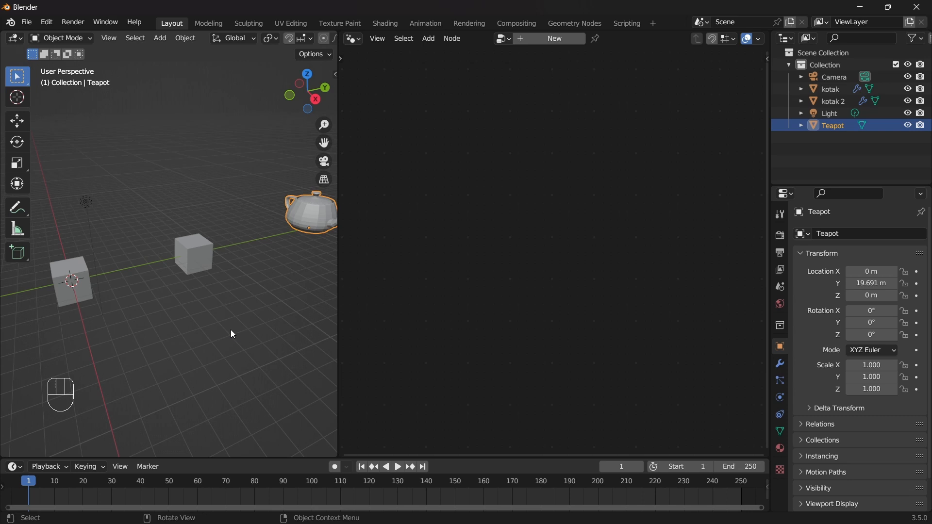
{"action": "left_click", "coordinate": [62, 267]}
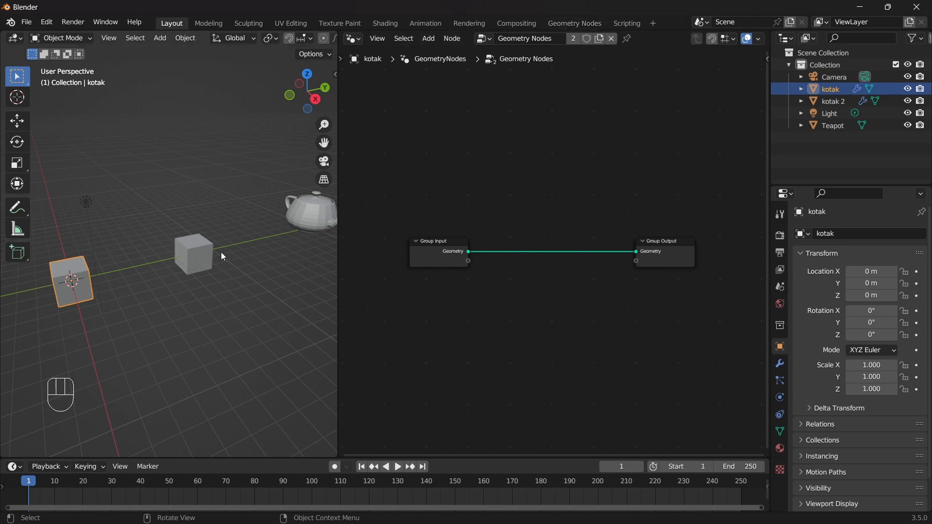
Delete kotak 2 and replace it with a new cube moved along the Y axis to about 8.98 m
{"action": "left_click", "coordinate": [204, 248]}
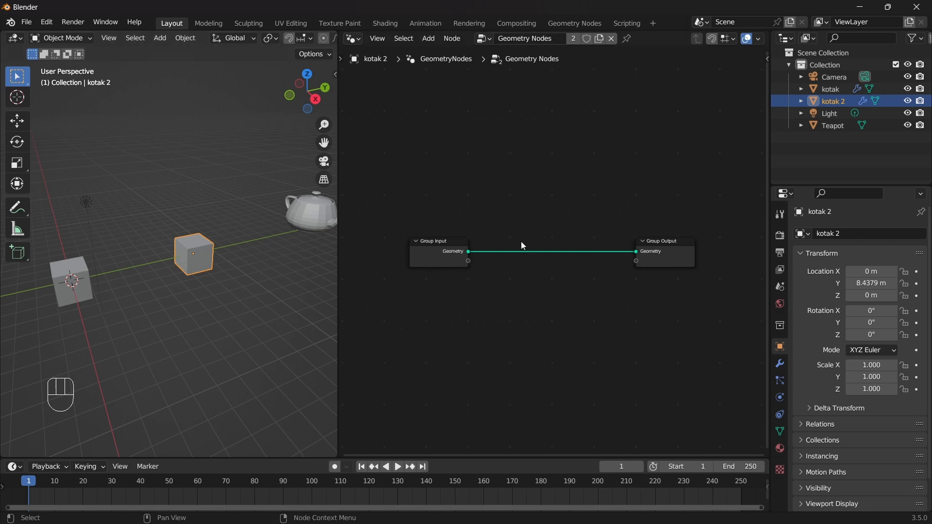
{"action": "key", "text": "Delete"}
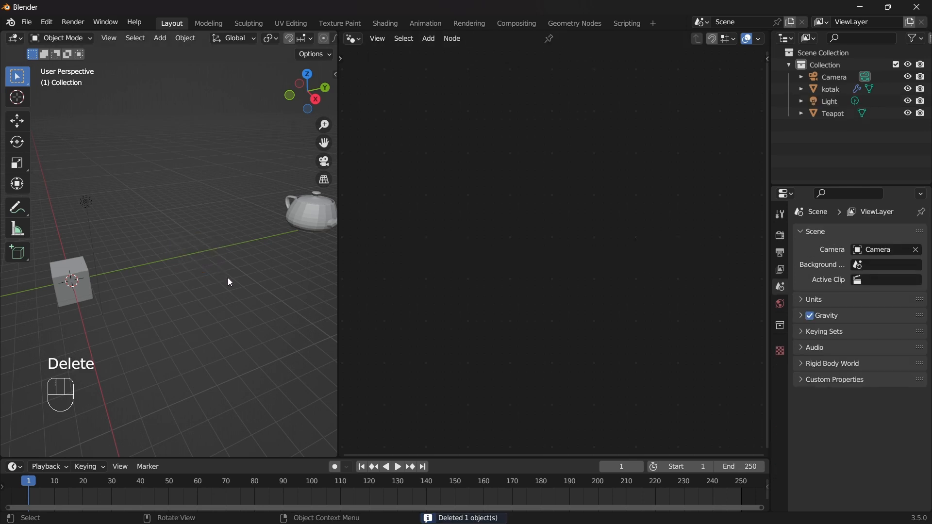
{"action": "key", "text": "shift+a"}
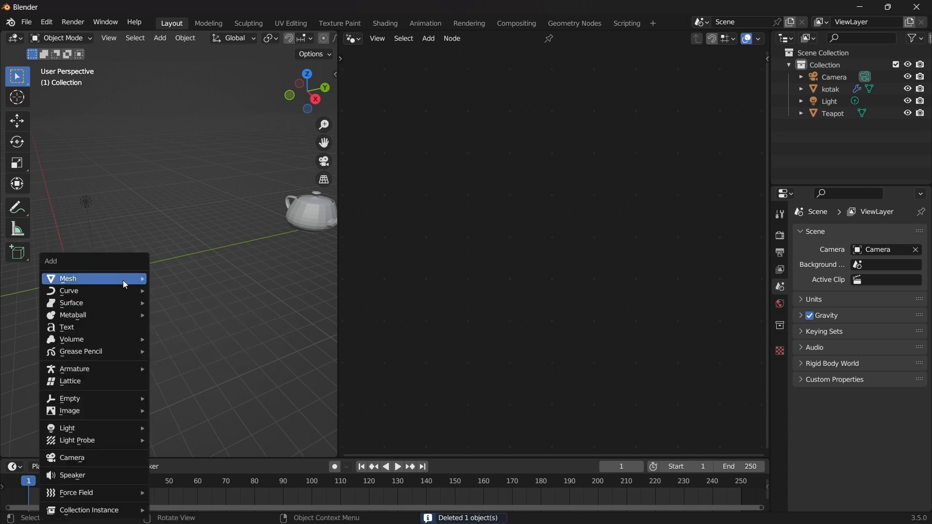
{"action": "mouse_move", "coordinate": [124, 278]}
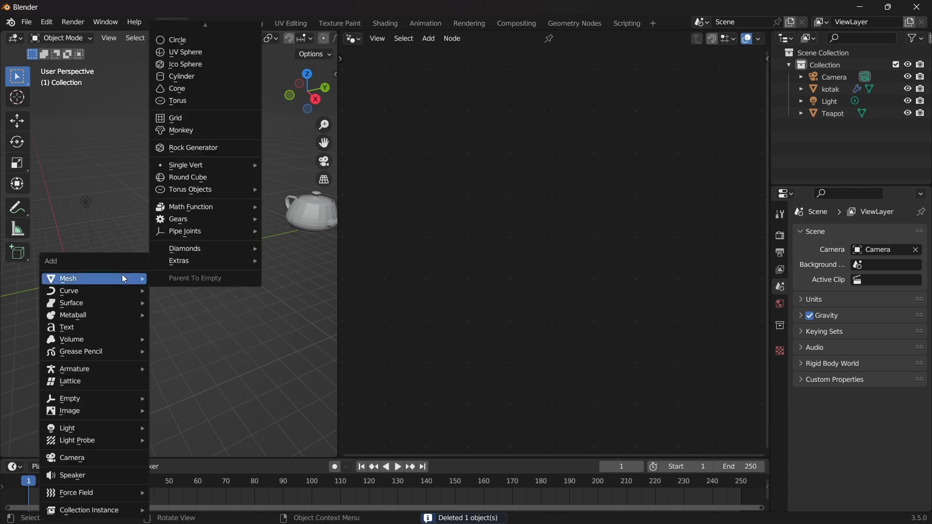
{"action": "mouse_move", "coordinate": [185, 22]}
{"action": "left_click", "coordinate": [184, 43]}
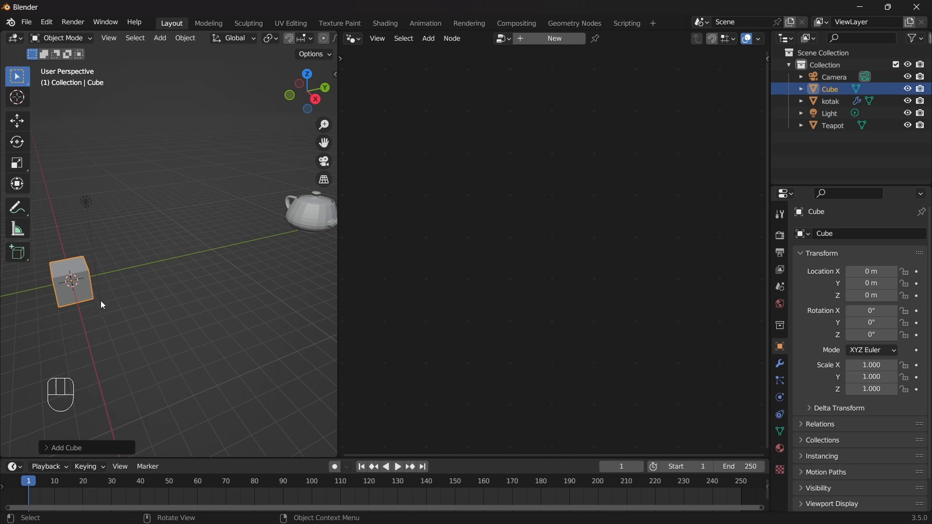
{"action": "key", "text": "g"}
{"action": "key", "text": "y"}
{"action": "left_click", "coordinate": [237, 296]}
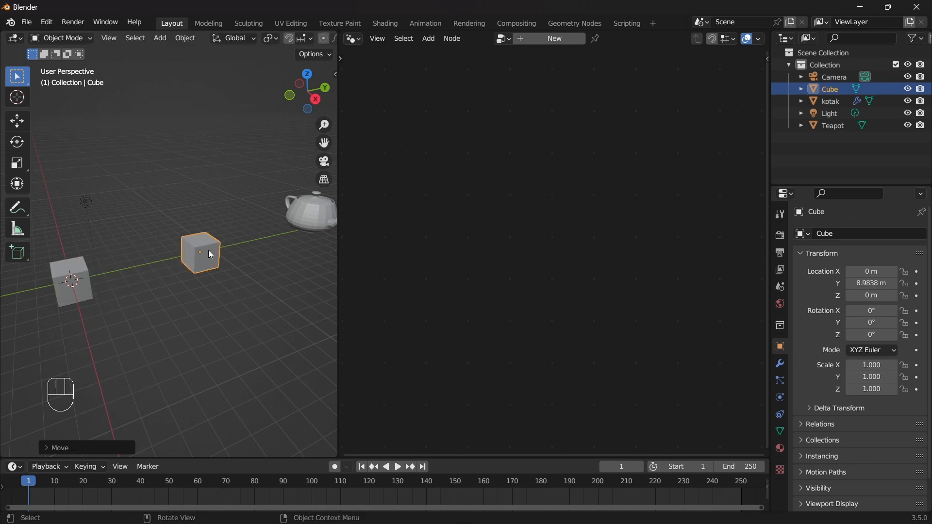
Rename the new cube between kotak and the teapot as kotak 2
{"action": "double_click", "coordinate": [830, 89]}
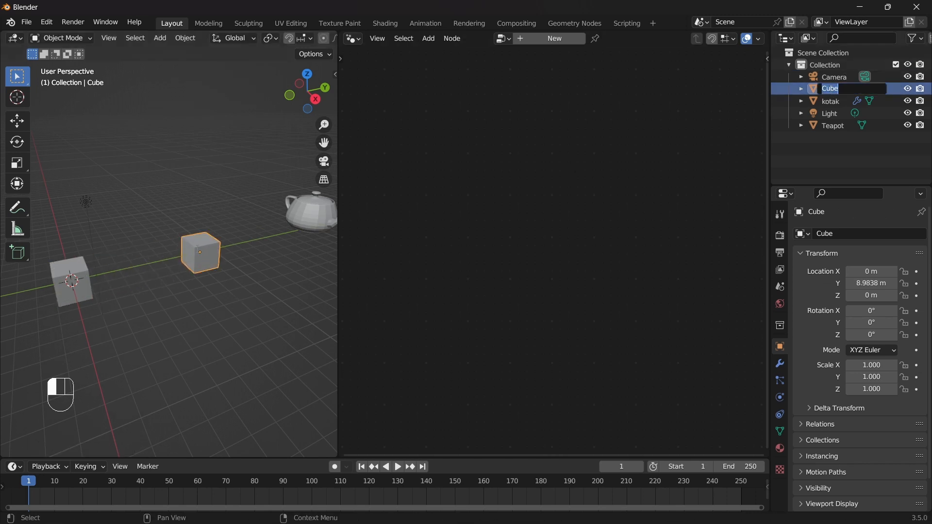
{"action": "left_click", "coordinate": [190, 242]}
{"action": "left_click", "coordinate": [84, 270]}
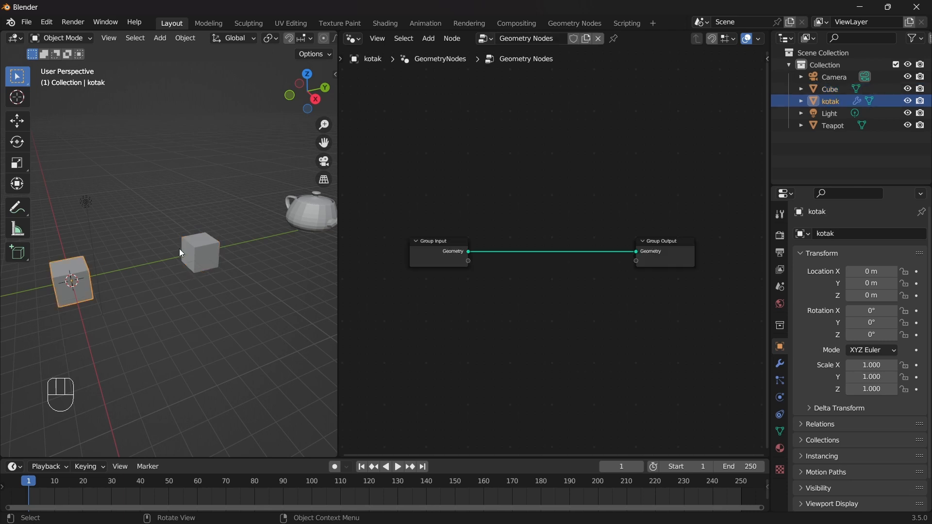
{"action": "left_click", "coordinate": [206, 242]}
{"action": "double_click", "coordinate": [828, 88]}
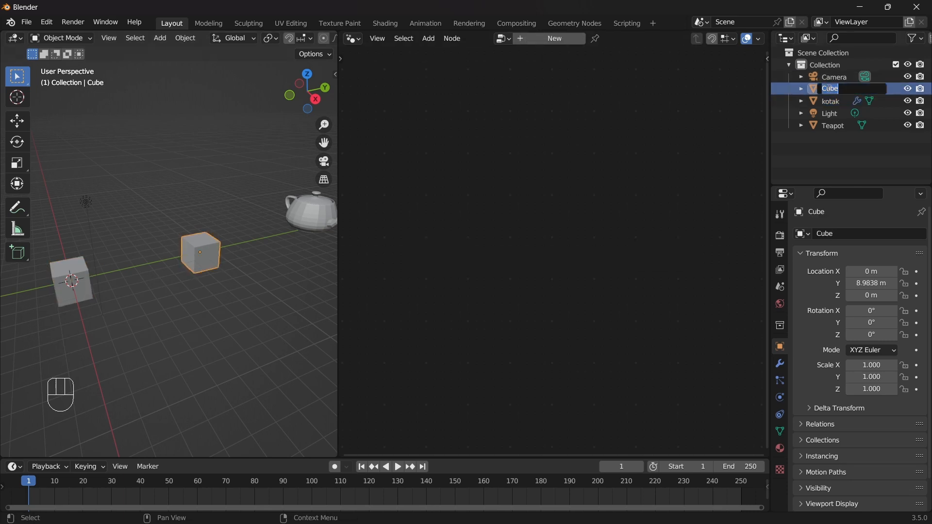
{"action": "type", "text": "kotak 2"}
{"action": "key", "text": "Return"}
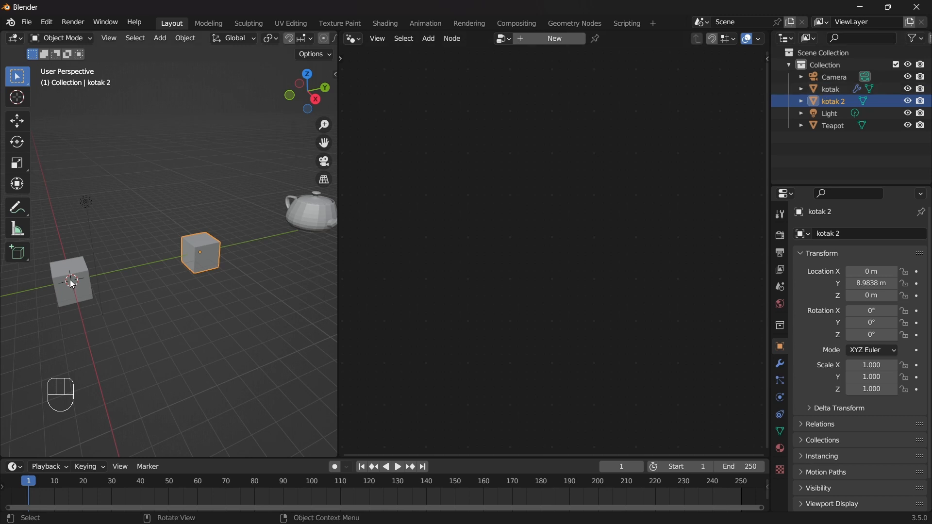
Compare the modifiers and node groups of kotak, kotak 2 and the teapot
{"action": "left_click", "coordinate": [78, 265]}
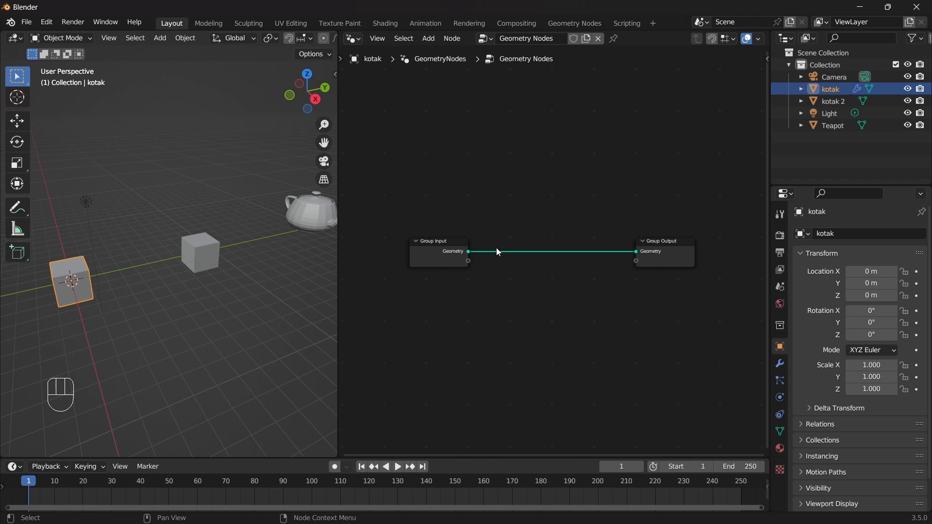
{"action": "left_click", "coordinate": [780, 364]}
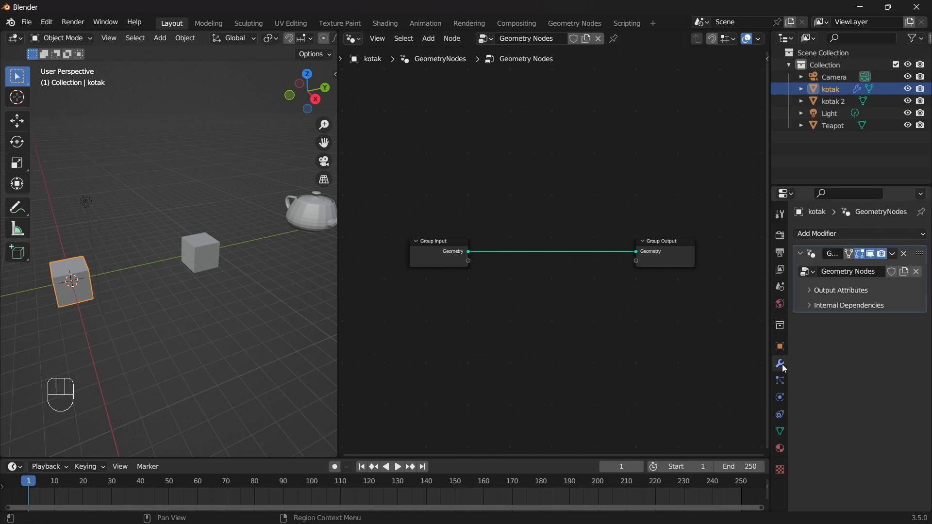
{"action": "left_click", "coordinate": [192, 247]}
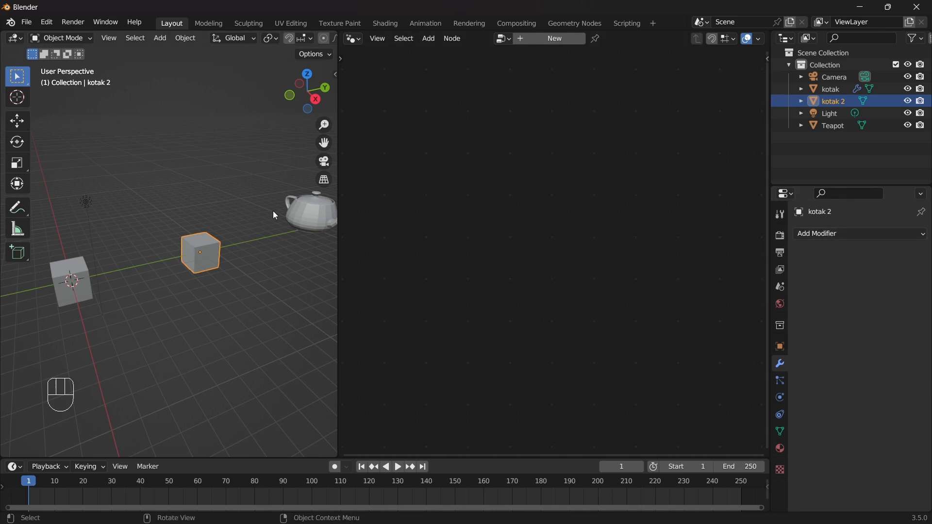
{"action": "left_click", "coordinate": [314, 210]}
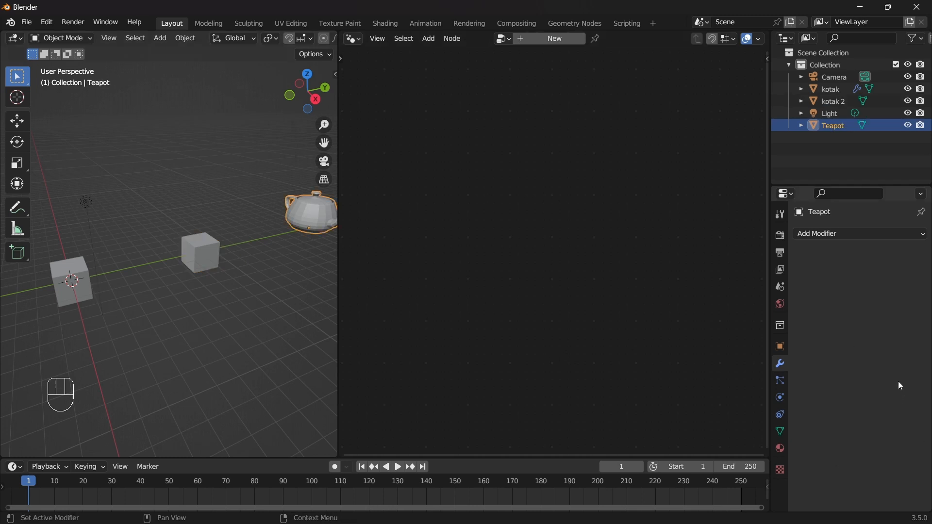
Insert a Transform Geometry node between Group Input and Group Output in kotak's node group
{"action": "left_click", "coordinate": [59, 269]}
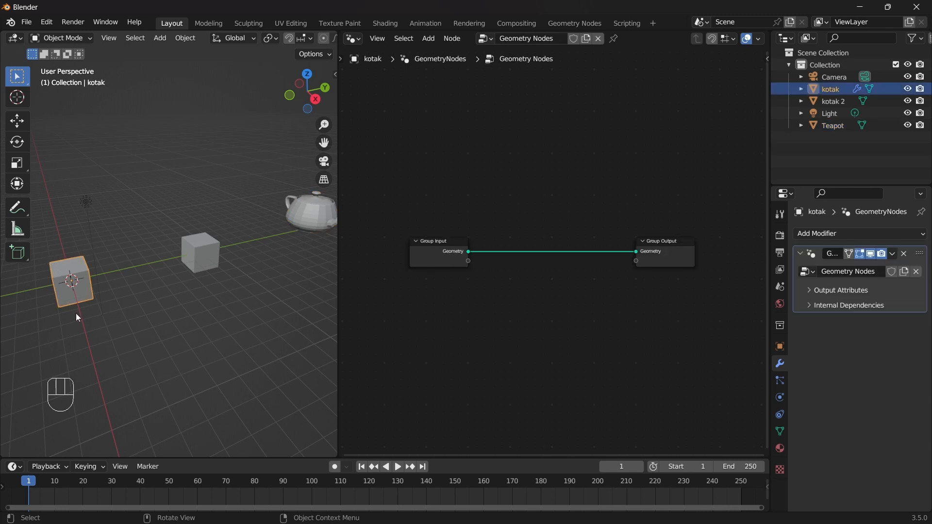
{"action": "middle_click_drag", "start_coordinate": [123, 331], "coordinate": [226, 287], "text": "shift"}
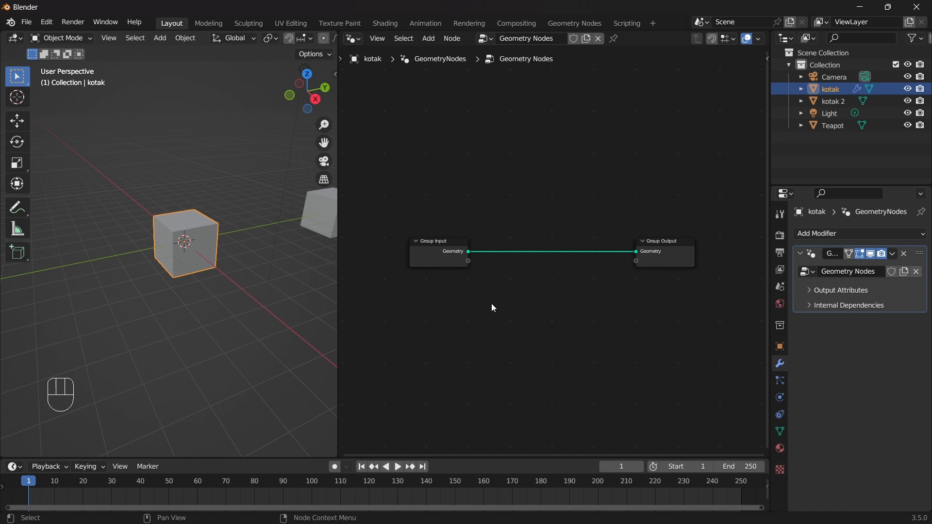
{"action": "key", "text": "shift+a"}
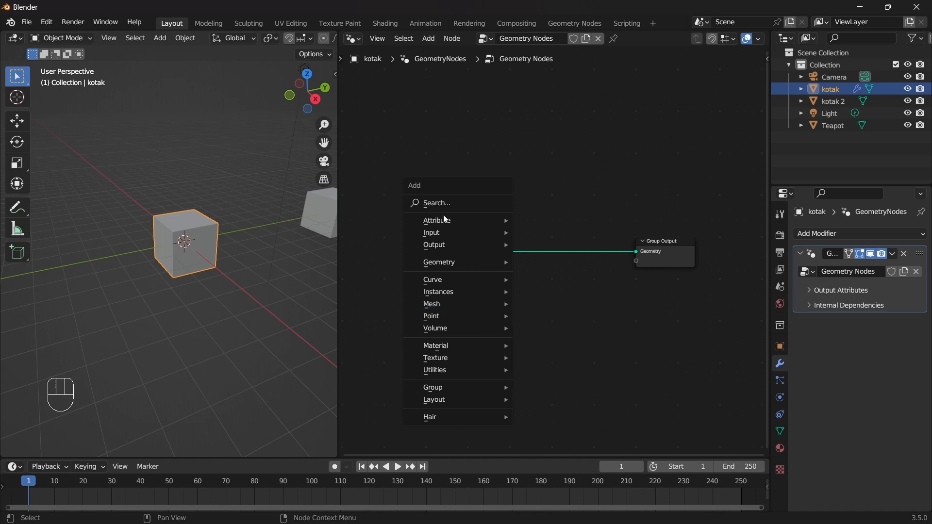
{"action": "left_click", "coordinate": [431, 203]}
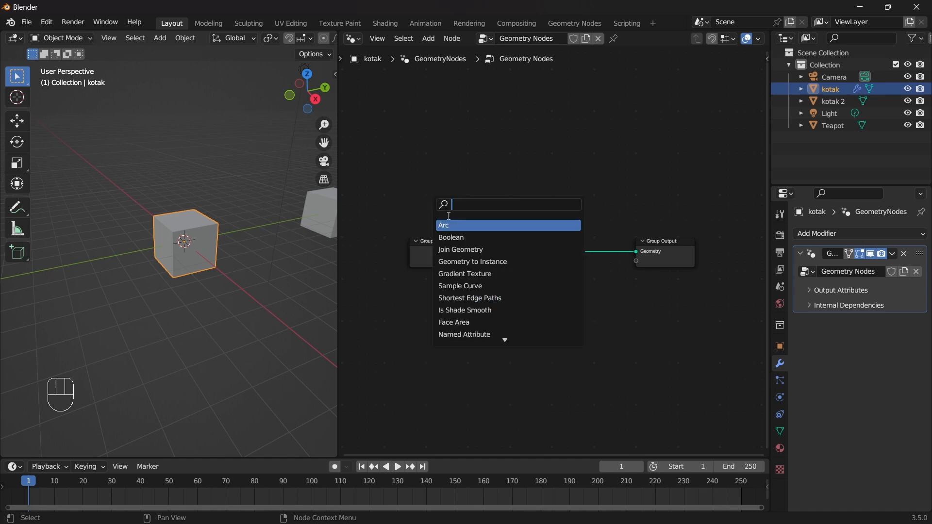
{"action": "type", "text": "tra"}
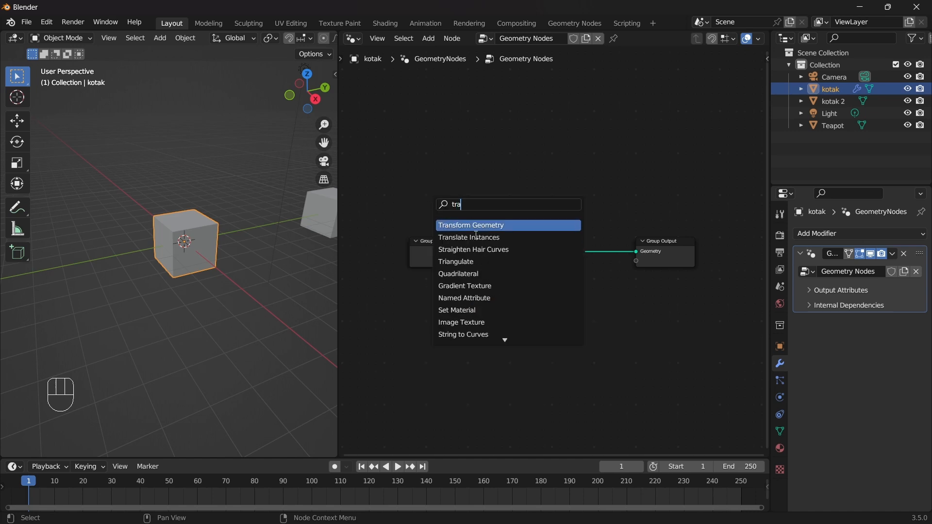
{"action": "key", "text": "Return"}
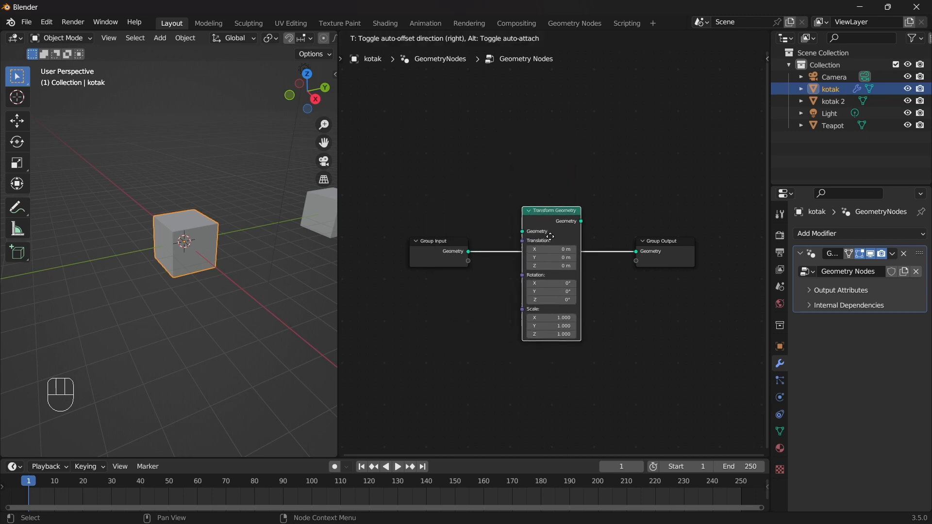
{"action": "left_click", "coordinate": [551, 220]}
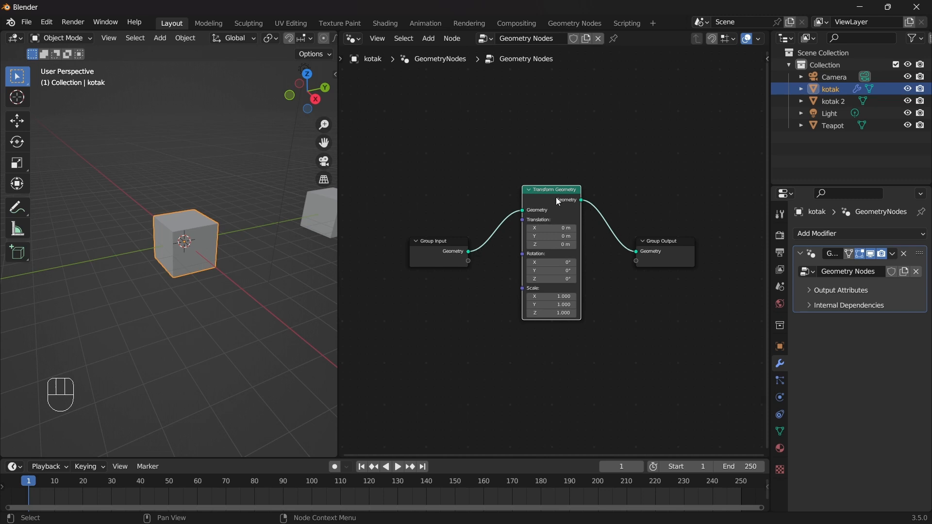
Delete the Transform Geometry node and reconnect the Group Input geometry directly to Group Output
{"action": "scroll", "coordinate": [590, 211], "scroll_direction": "up", "scroll_amount": 2}
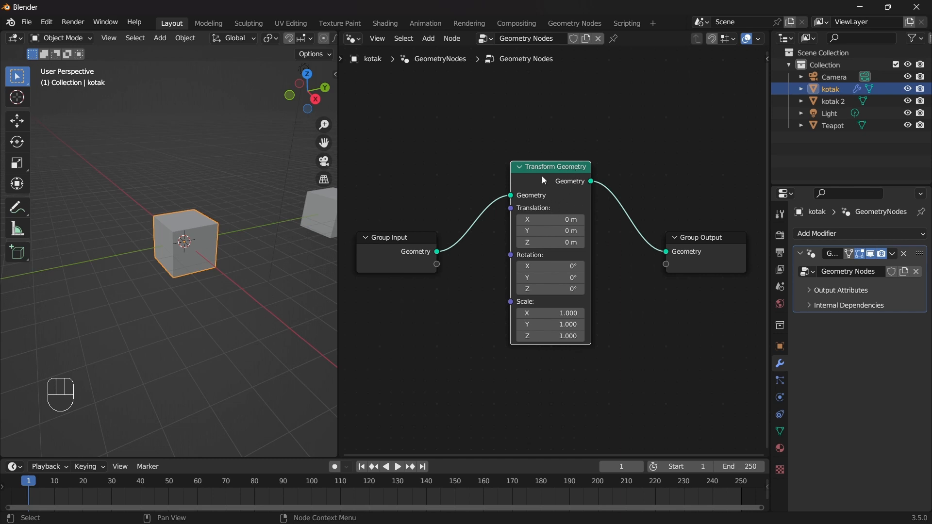
{"action": "key", "text": "Delete"}
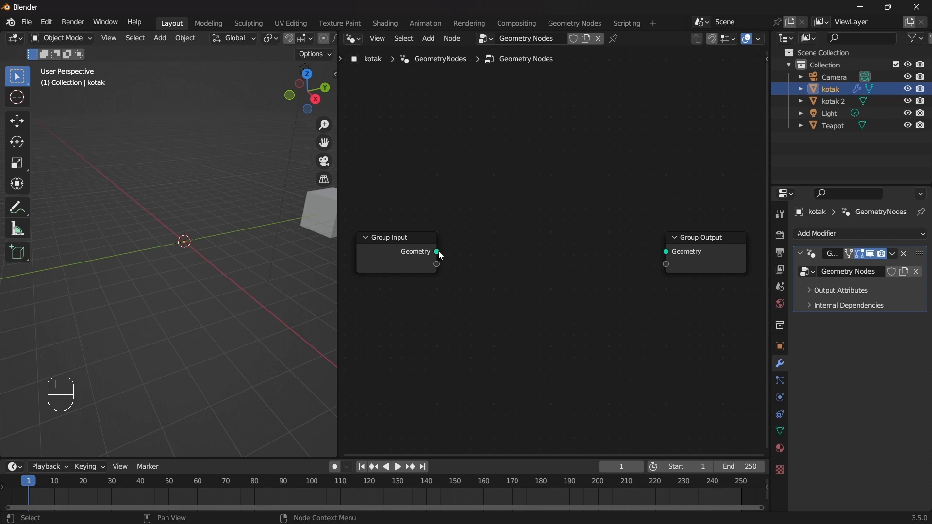
{"action": "left_click_drag", "start_coordinate": [438, 251], "coordinate": [668, 251]}
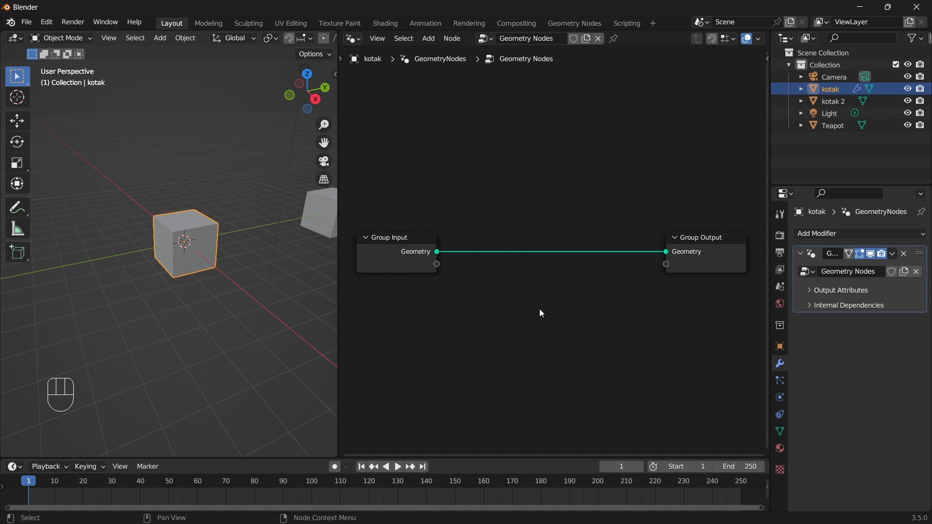
Insert a Transform Geometry node on the link between Group Input and Group Output, and remove it using Delete with Reconnect
{"action": "key", "text": "shift+a"}
{"action": "left_click", "coordinate": [493, 297]}
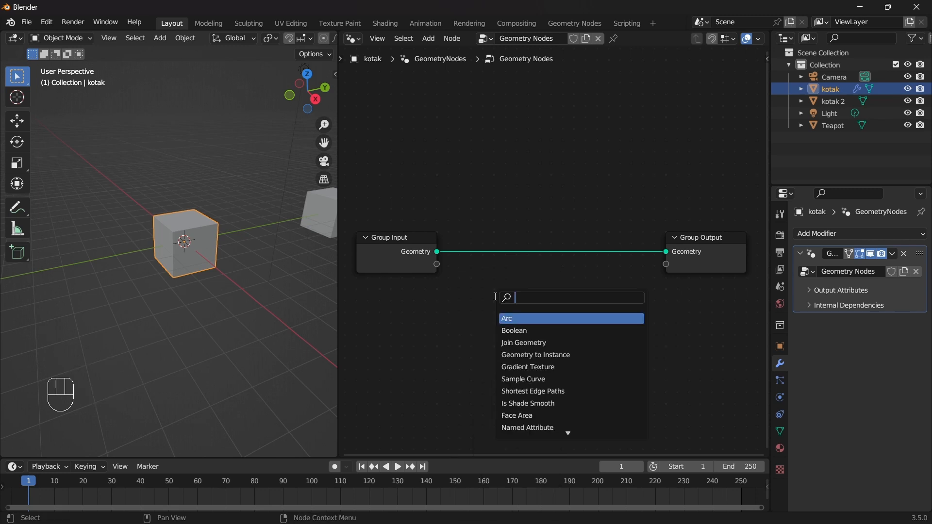
{"action": "type", "text": "tra"}
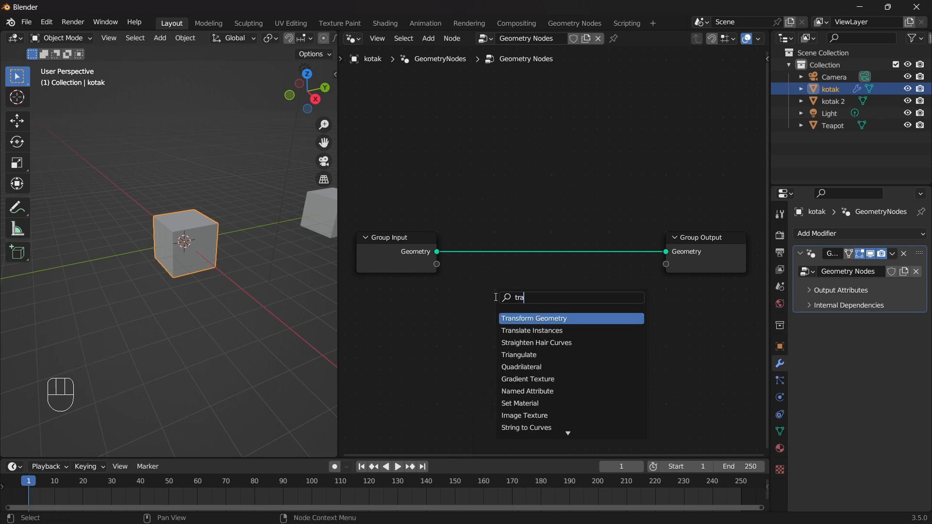
{"action": "left_click", "coordinate": [527, 318]}
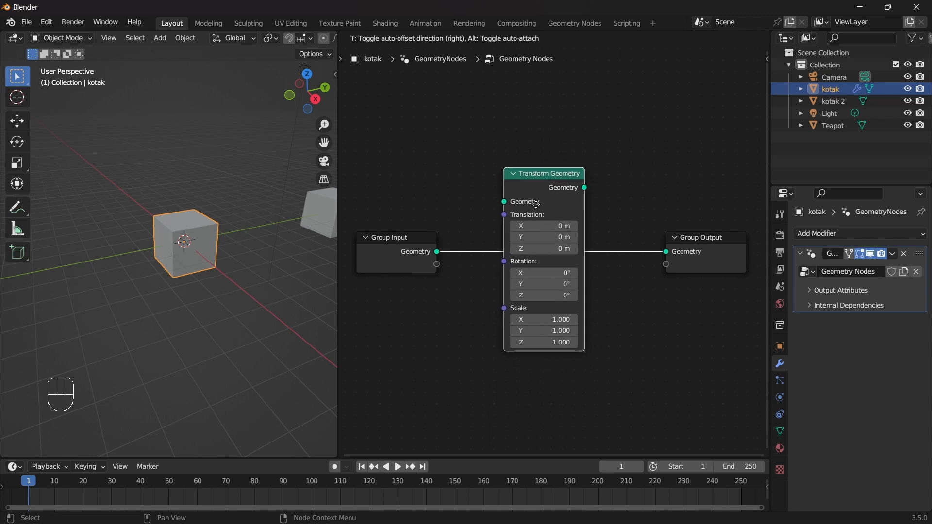
{"action": "left_click", "coordinate": [535, 205]}
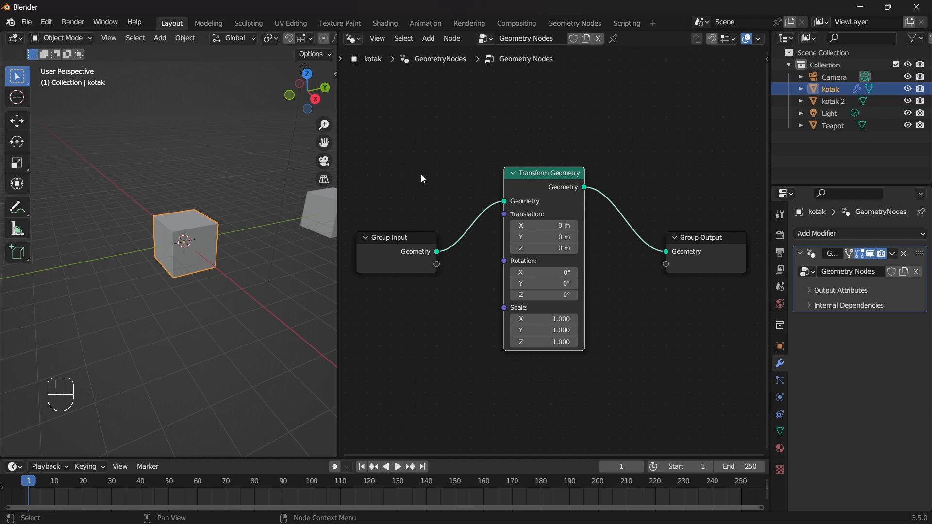
{"action": "key", "text": "ctrl"}
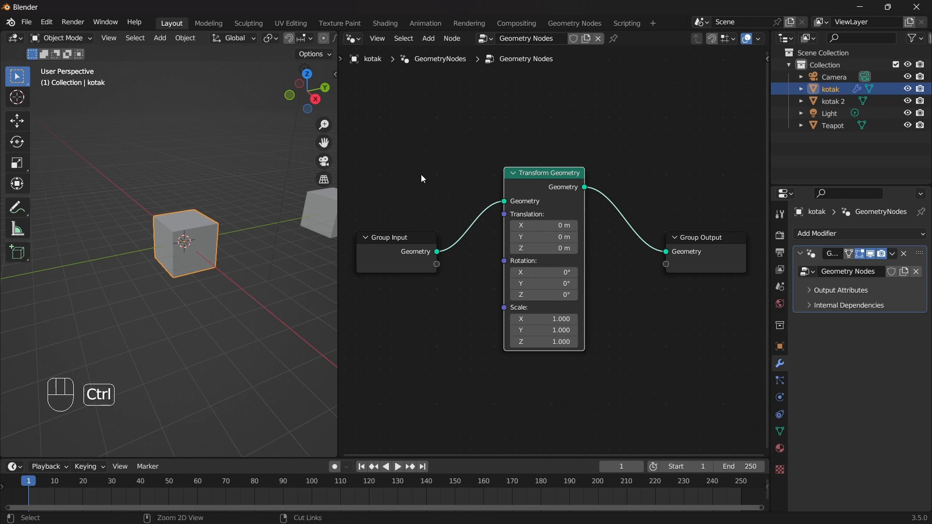
{"action": "key", "text": "ctrl+x"}
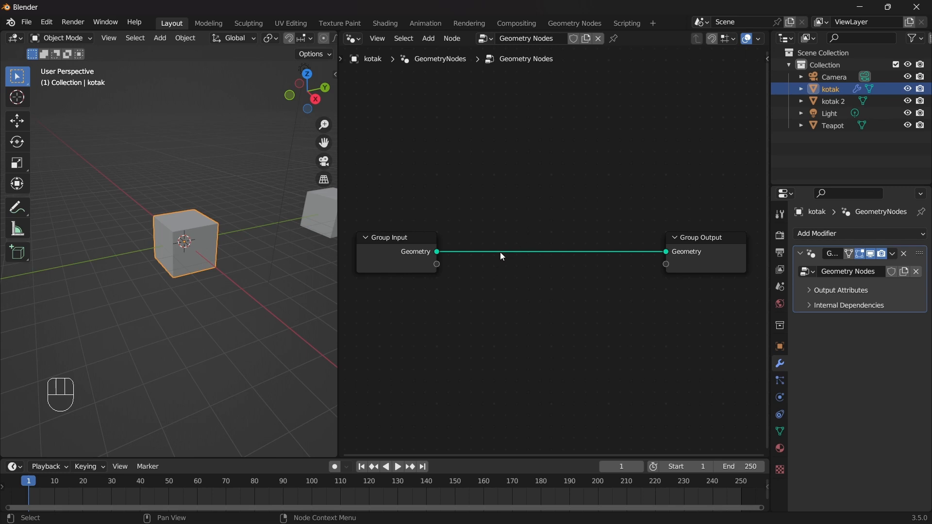
Detach the geometry link from Group Output, and connect the Group Input geometry to it again
{"action": "left_click_drag", "start_coordinate": [665, 251], "coordinate": [511, 139]}
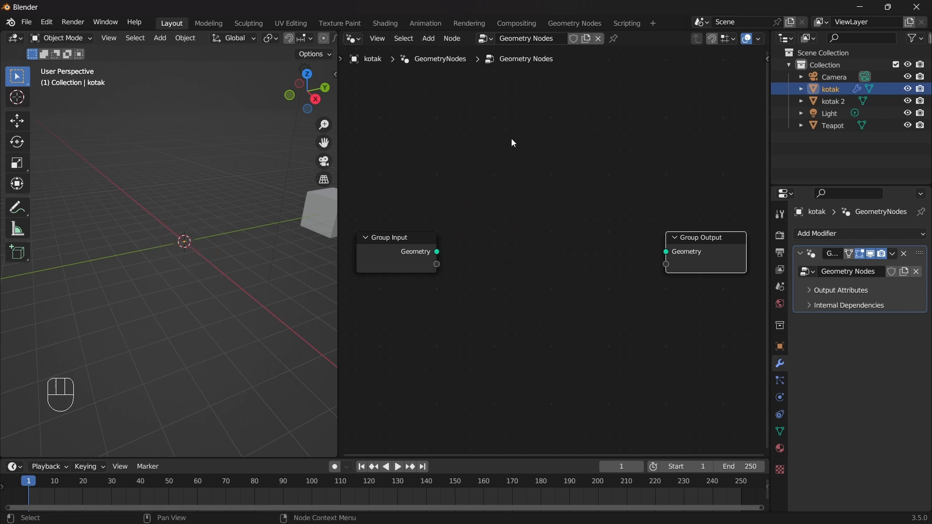
{"action": "left_click_drag", "start_coordinate": [438, 256], "coordinate": [666, 253]}
{"action": "key", "text": "ctrl"}
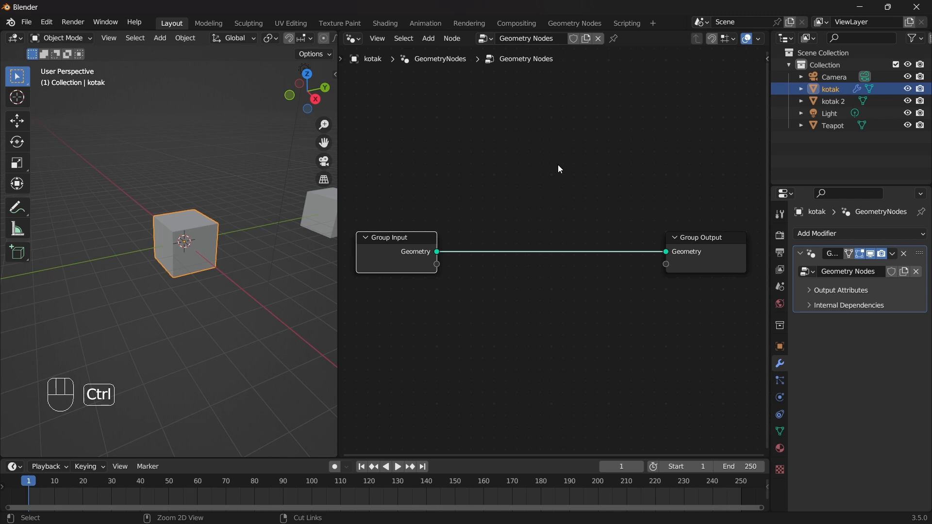
Cut the link between Group Input and Group Output, and preview the Group Input geometry through a Viewer node placed above them
{"action": "right_click_drag", "start_coordinate": [558, 164], "coordinate": [499, 293], "text": "ctrl"}
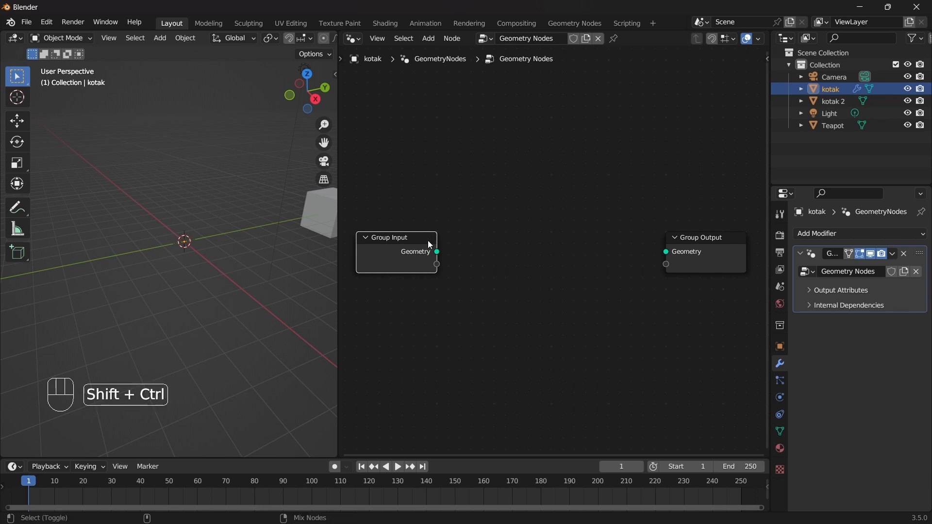
{"action": "left_click", "coordinate": [389, 240], "text": "ctrl+shift"}
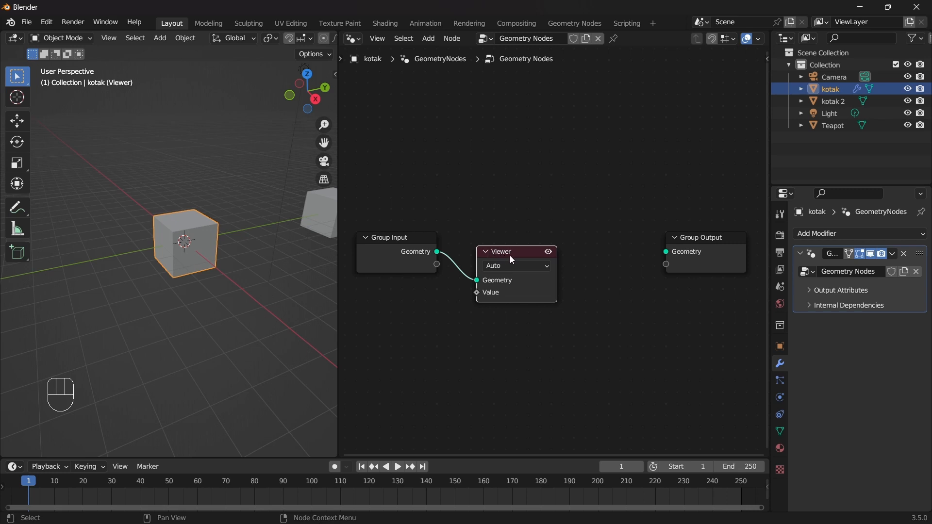
{"action": "left_click_drag", "start_coordinate": [502, 251], "coordinate": [507, 164]}
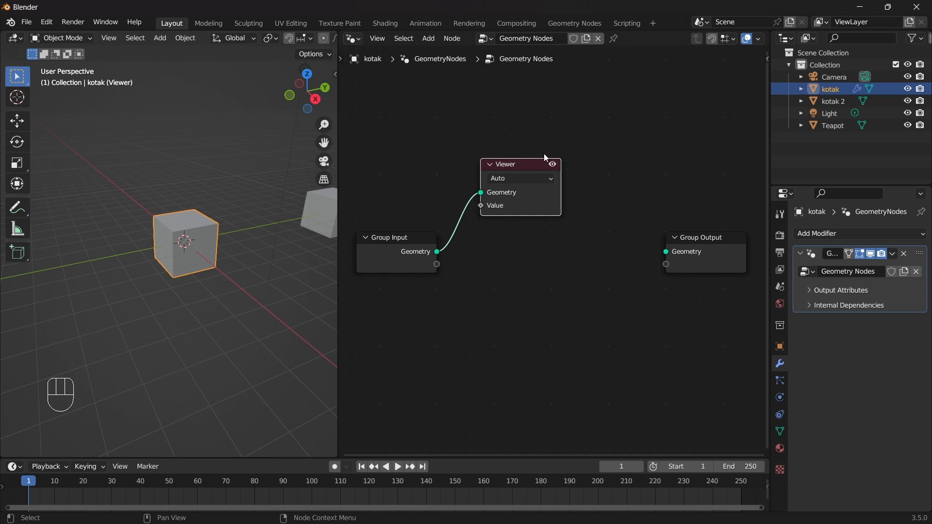
Delete the Viewer node and connect the Group Input geometry back to Group Output
{"action": "key", "text": "Delete"}
{"action": "left_click_drag", "start_coordinate": [436, 253], "coordinate": [665, 250]}
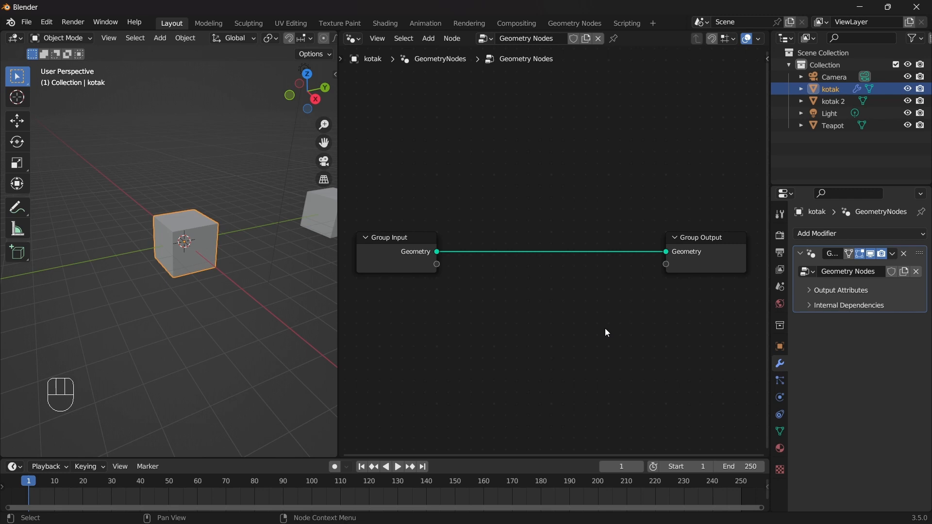
Add a Transform Geometry node onto the link between Group Input and Group Output
{"action": "key", "text": "shift+a"}
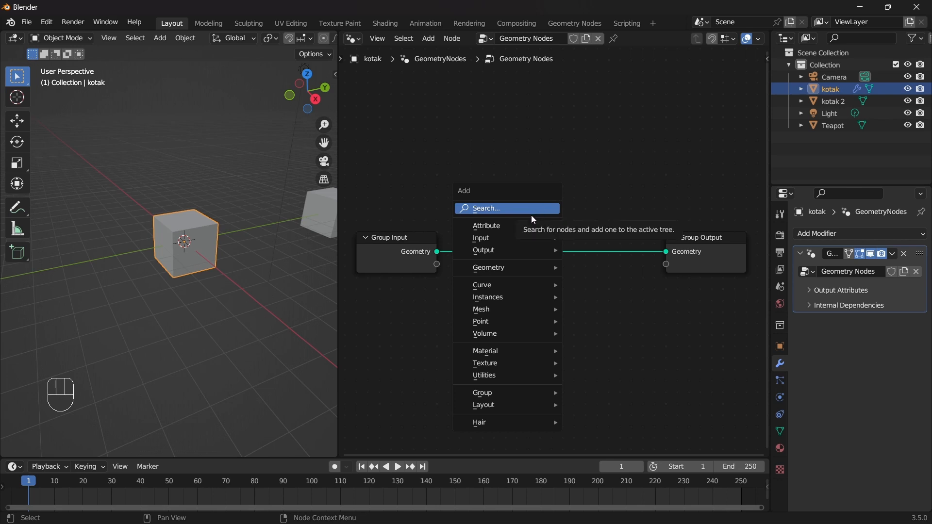
{"action": "mouse_move", "coordinate": [501, 273]}
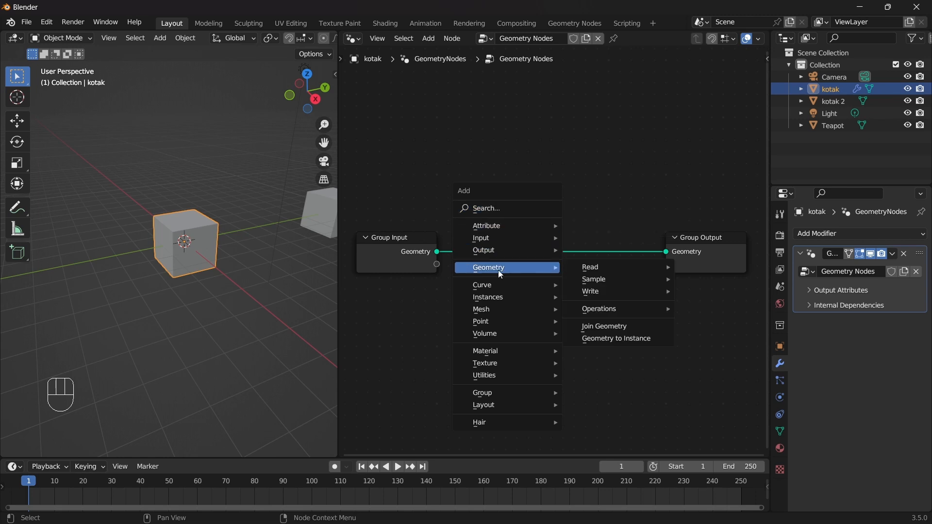
{"action": "mouse_move", "coordinate": [581, 273]}
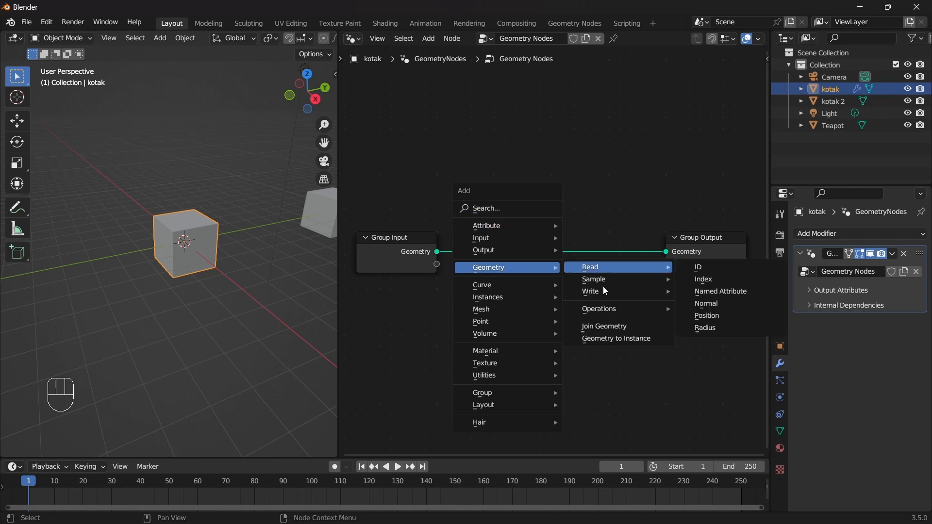
{"action": "mouse_move", "coordinate": [601, 311]}
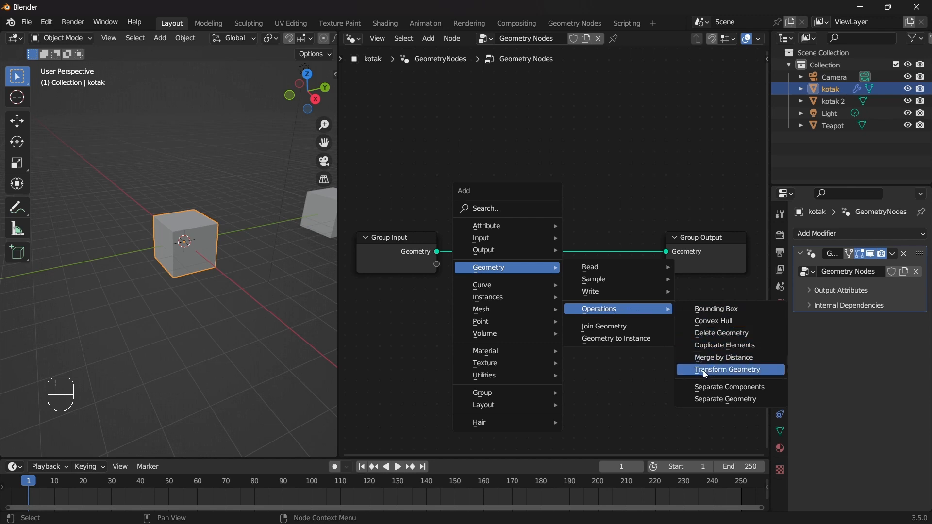
{"action": "left_click", "coordinate": [733, 369]}
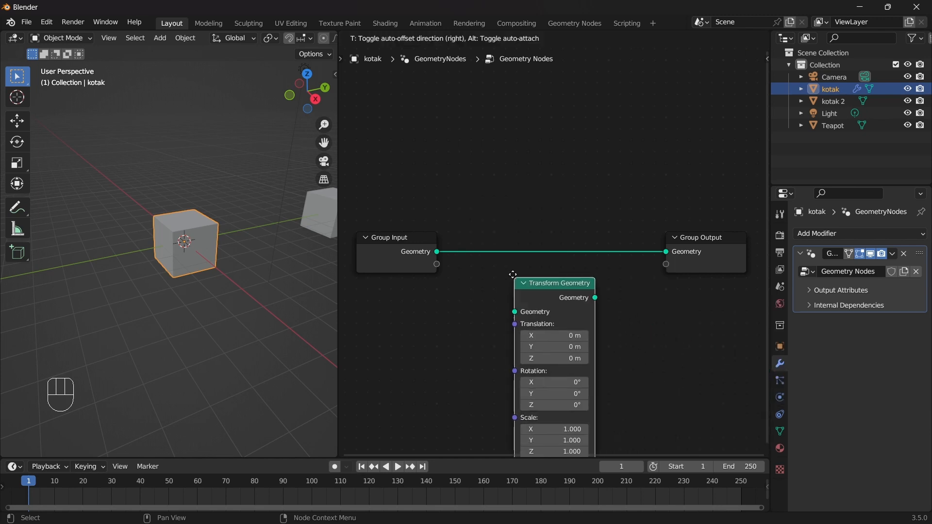
{"action": "left_click", "coordinate": [518, 175]}
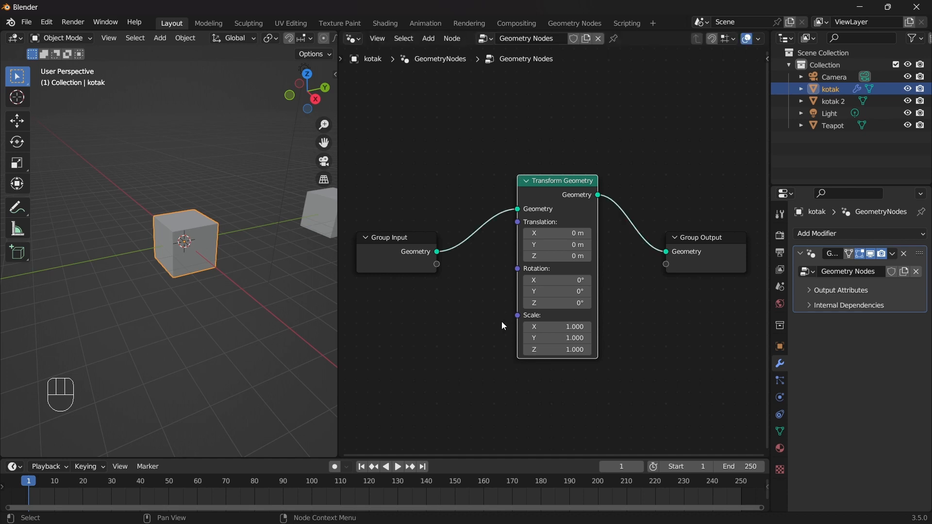
Widen the 3D viewport and examine kotak's object-level location, rotation and scale properties for comparison with the Transform Geometry node
{"action": "left_click_drag", "start_coordinate": [340, 334], "coordinate": [435, 333]}
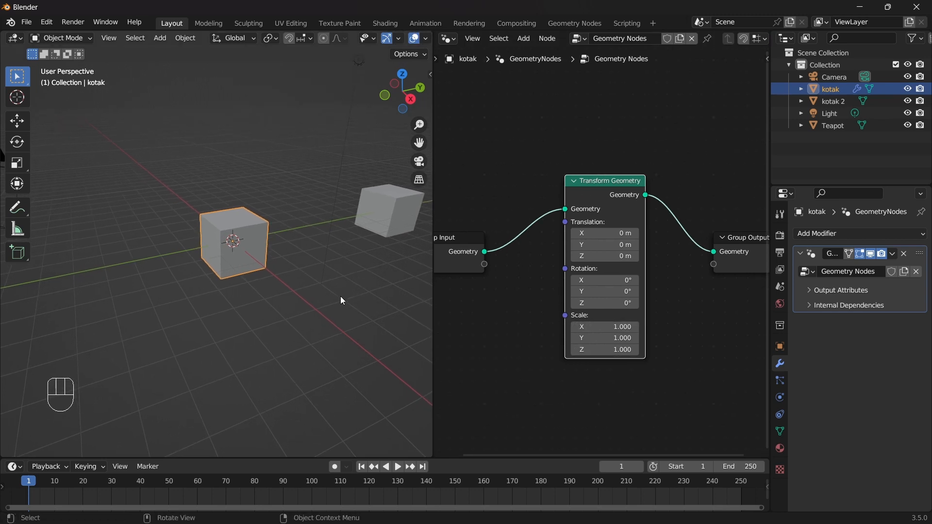
{"action": "key", "text": "n"}
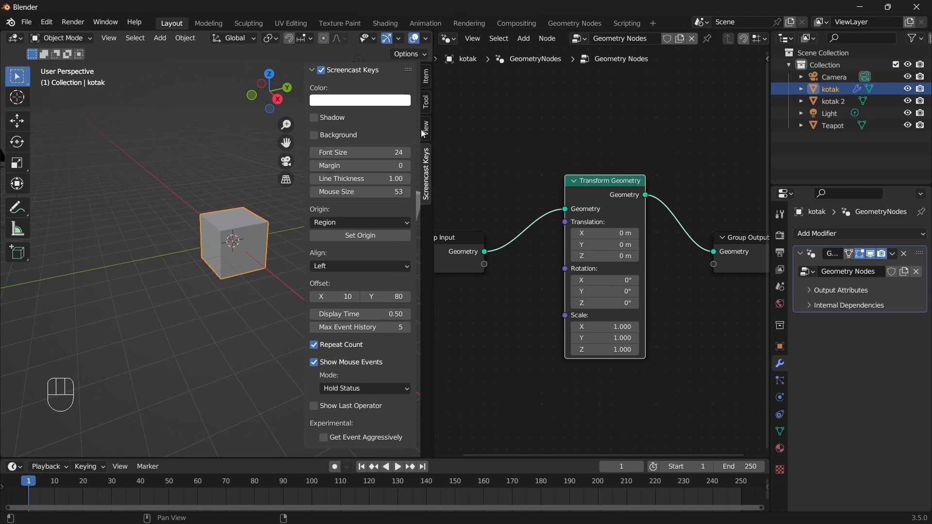
{"action": "left_click", "coordinate": [426, 78]}
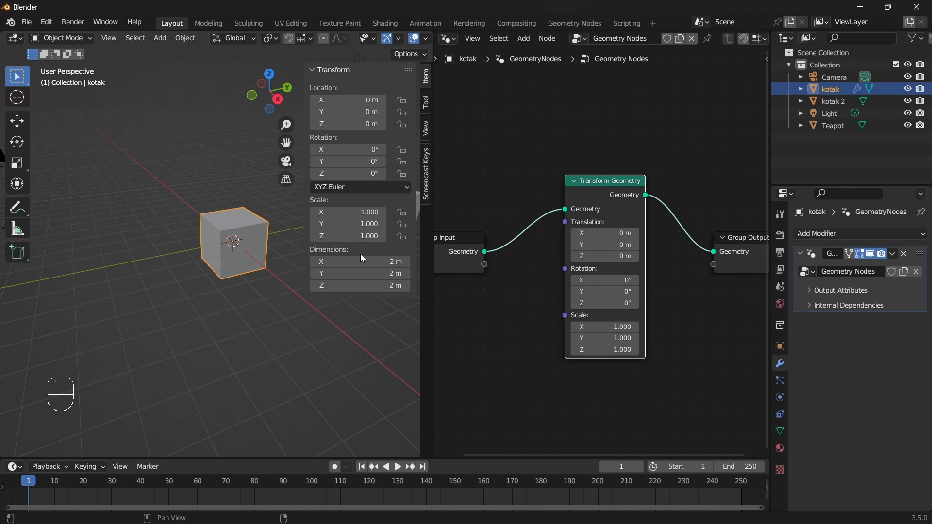
{"action": "key", "text": "n"}
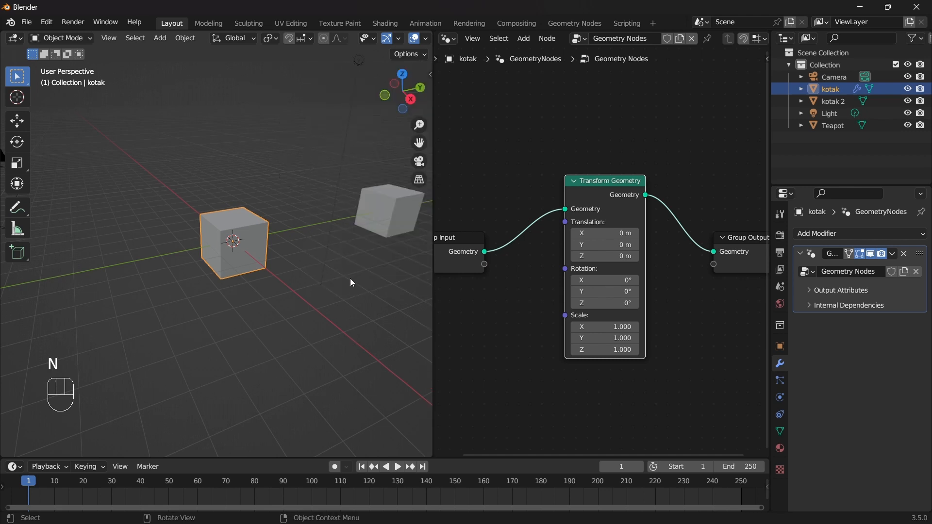
Insert keyframes for the Transform Geometry node's translation, rotation and scale at frame 1
{"action": "middle_click_drag", "start_coordinate": [365, 284], "coordinate": [186, 271], "text": "shift"}
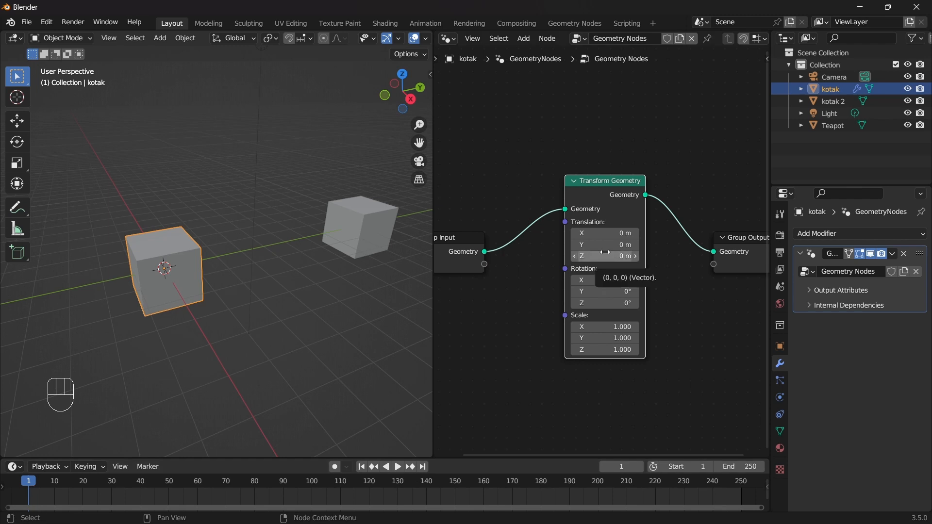
{"action": "key", "text": "i"}
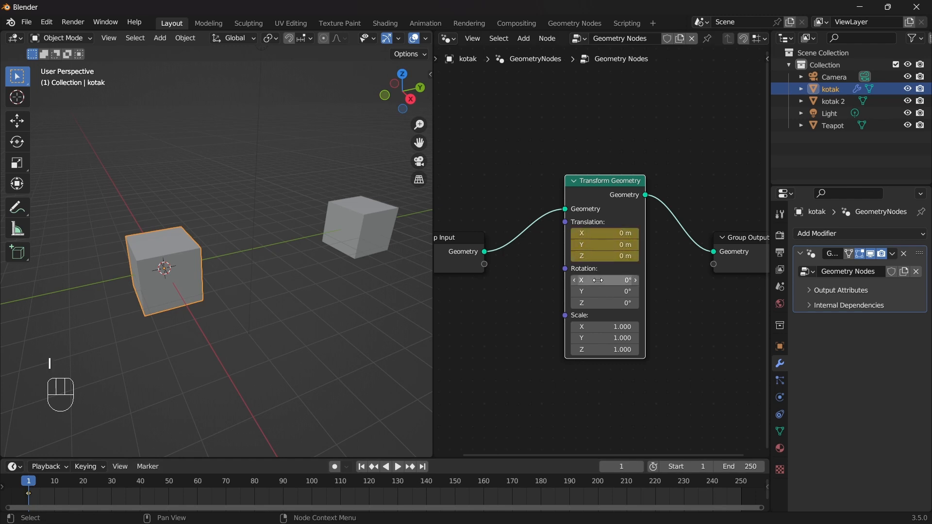
{"action": "key", "text": "i"}
{"action": "key", "text": "i"}
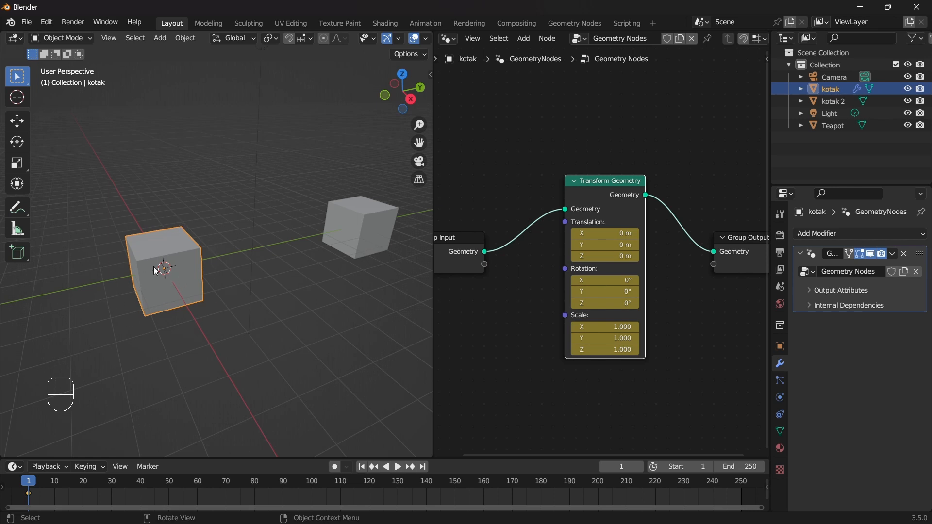
At frame 30, set the Transform Geometry node's Z translation to 3 m, Z rotation to 46° and scale to 3 on all axes
{"action": "left_click", "coordinate": [112, 483]}
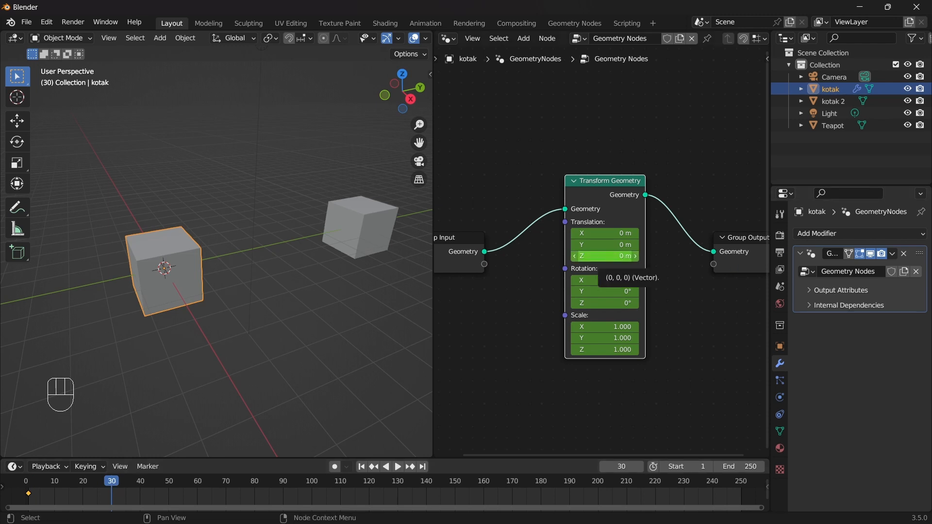
{"action": "left_click", "coordinate": [615, 256]}
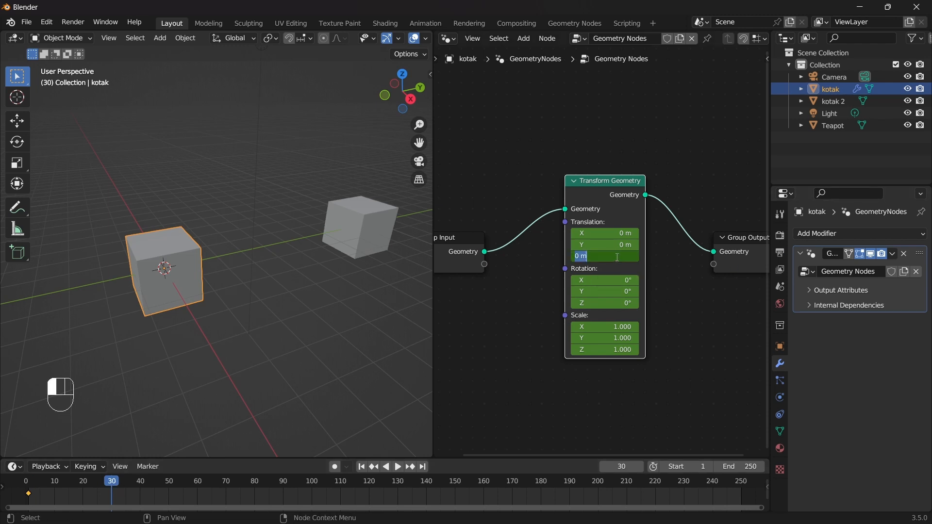
{"action": "type", "text": "3"}
{"action": "key", "text": "Return"}
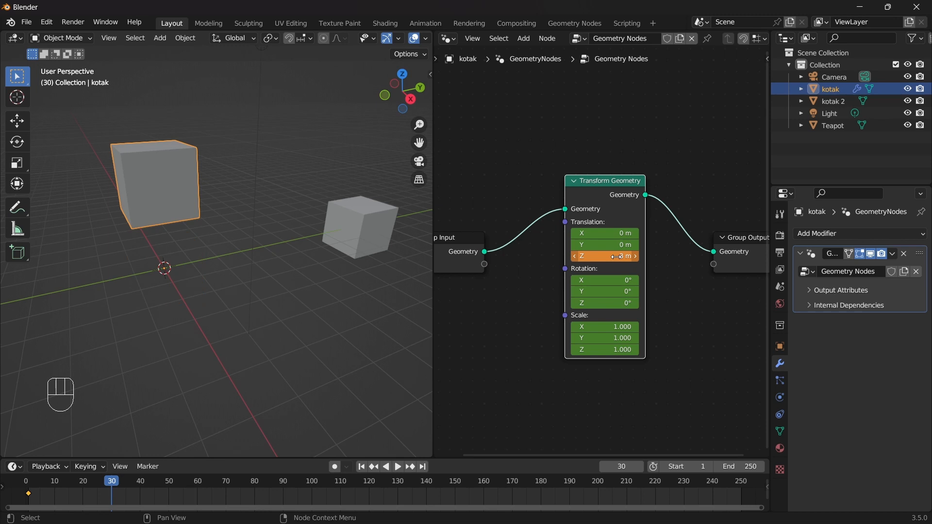
{"action": "left_click", "coordinate": [597, 302]}
{"action": "type", "text": "46"}
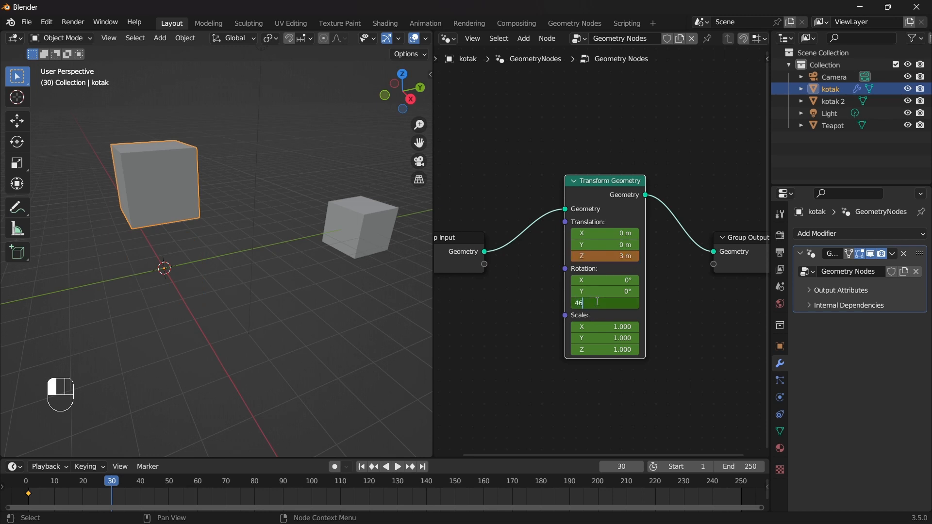
{"action": "key", "text": "Return"}
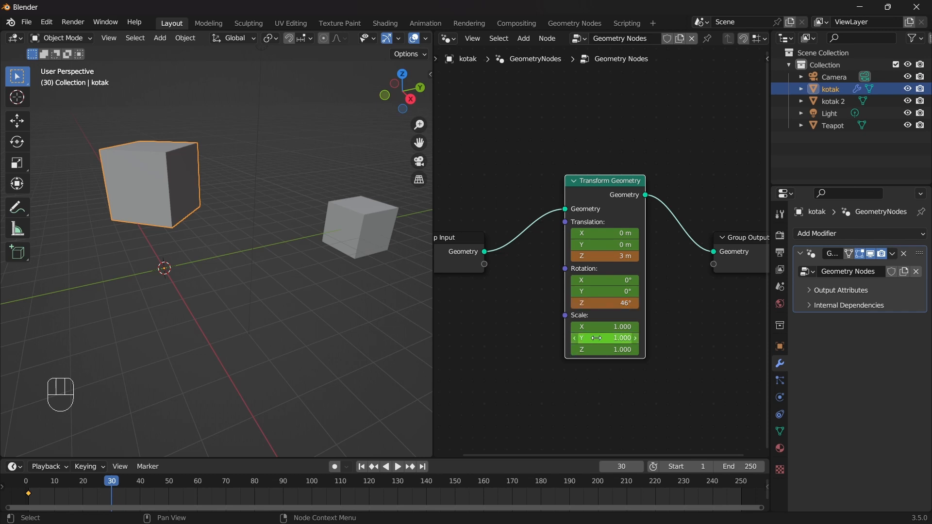
{"action": "left_click_drag", "start_coordinate": [606, 329], "coordinate": [606, 350]}
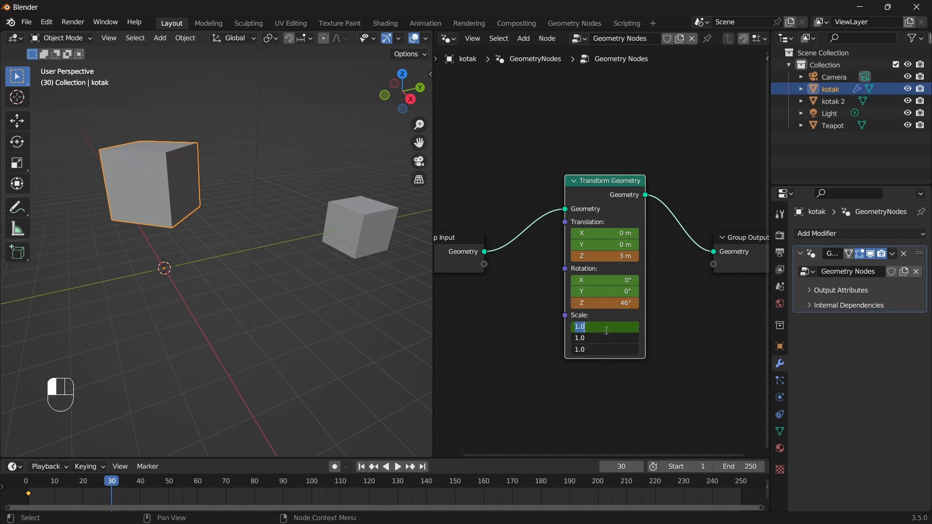
{"action": "type", "text": "3"}
{"action": "key", "text": "Return"}
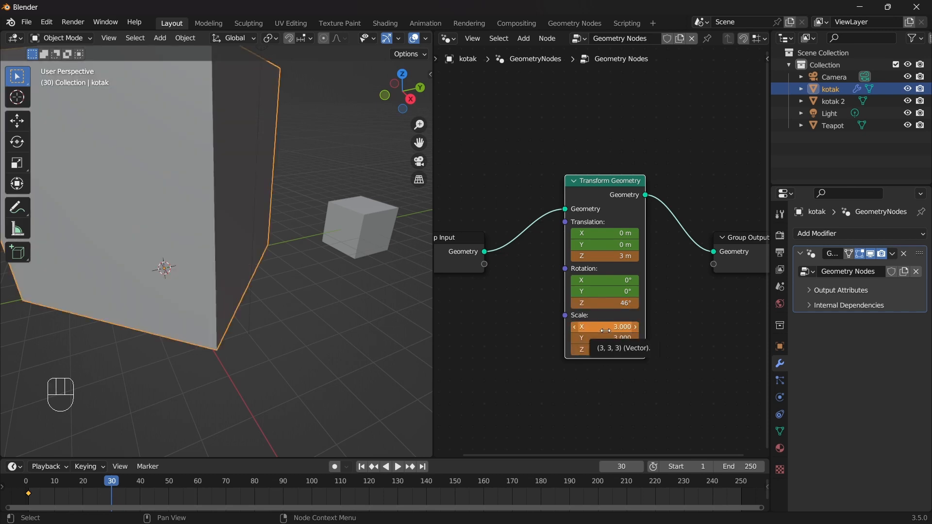
Insert keyframes for the Transform Geometry node's scale, rotation and translation at frame 30
{"action": "key", "text": "i"}
{"action": "key", "text": "i"}
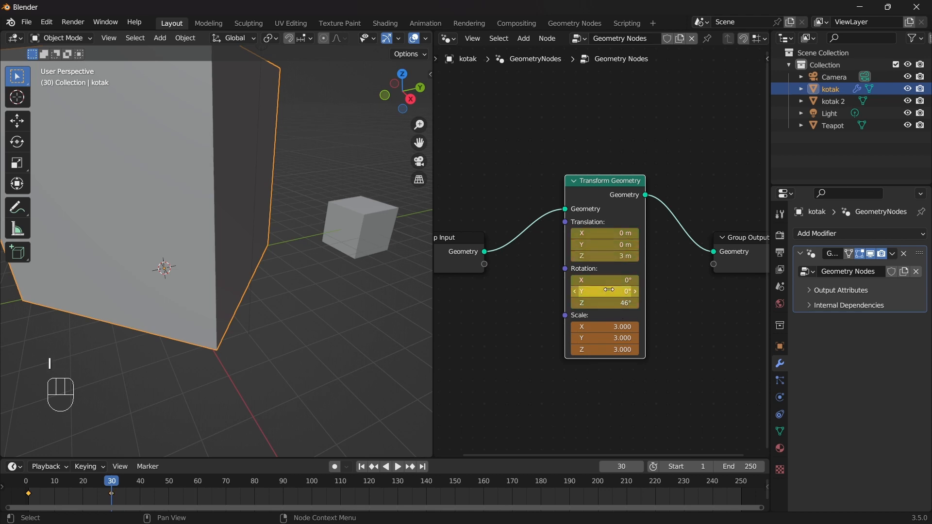
{"action": "key", "text": "i"}
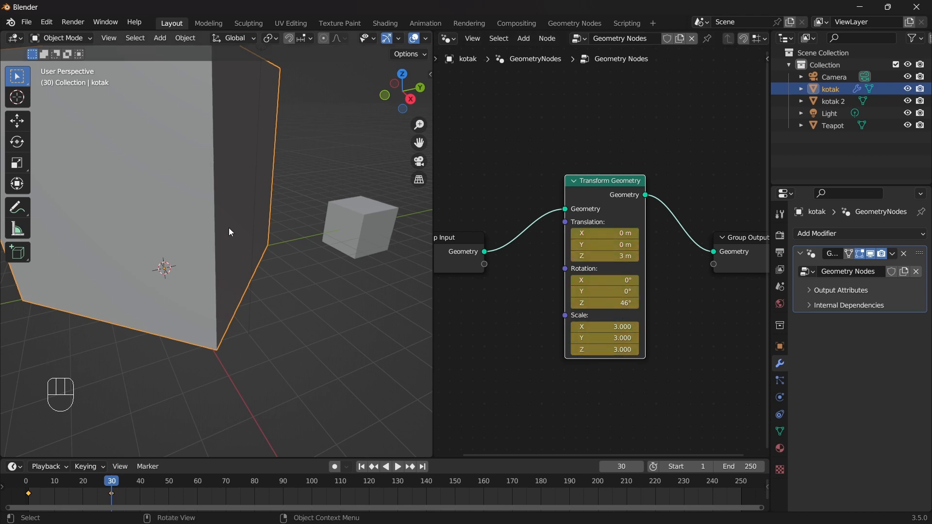
At frame 60, set the Transform Geometry node's Z translation to 6 m and keyframe the translation
{"action": "left_click", "coordinate": [197, 481]}
{"action": "left_click", "coordinate": [617, 257]}
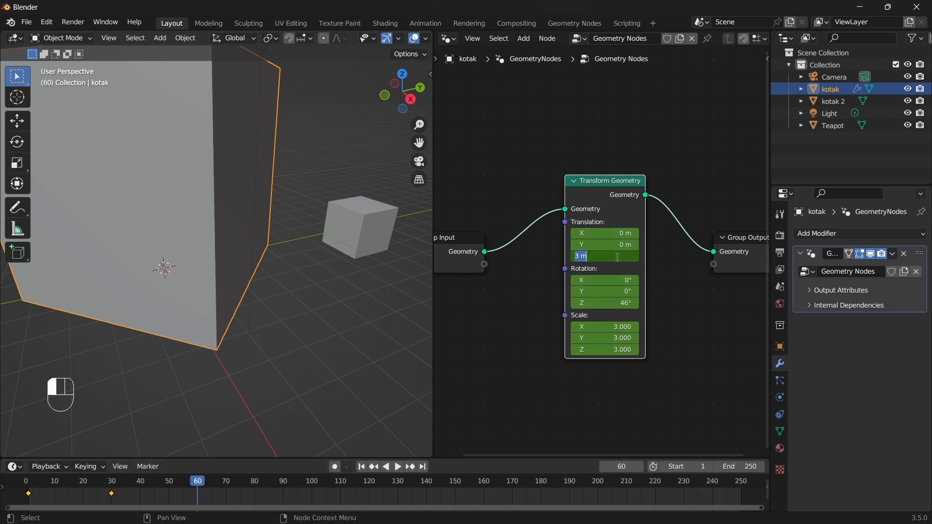
{"action": "type", "text": "0"}
{"action": "key", "text": "Return"}
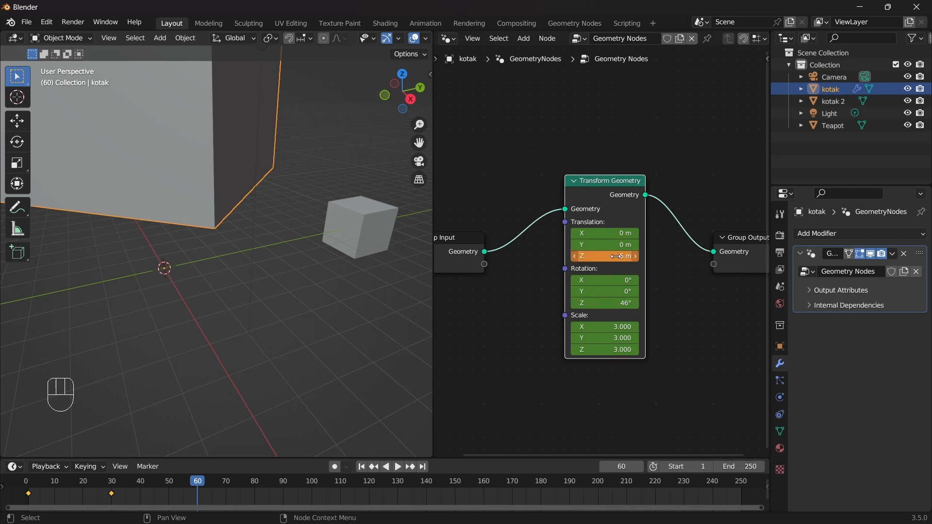
{"action": "key", "text": "i"}
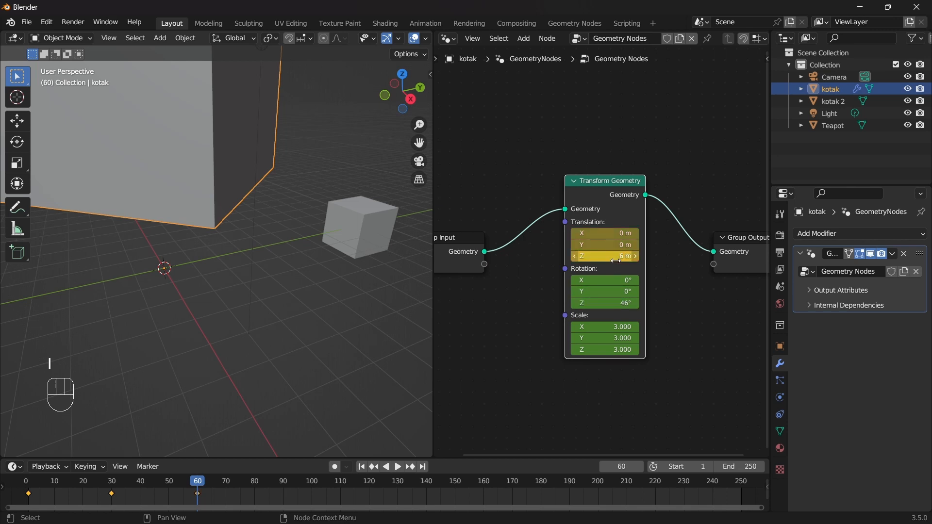
Set the Transform Geometry node's Z rotation to 90° and keyframe the rotation at frame 60
{"action": "left_click", "coordinate": [621, 303]}
{"action": "type", "text": "90"}
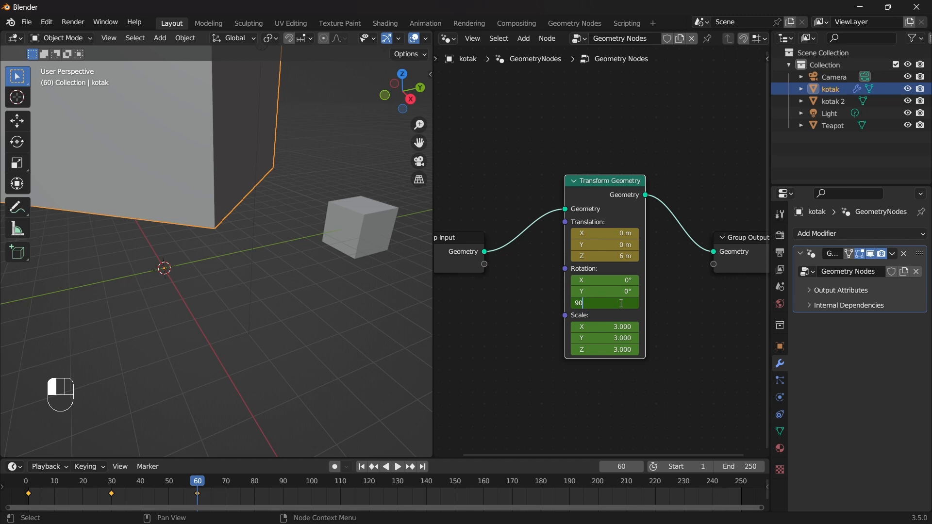
{"action": "key", "text": "Return"}
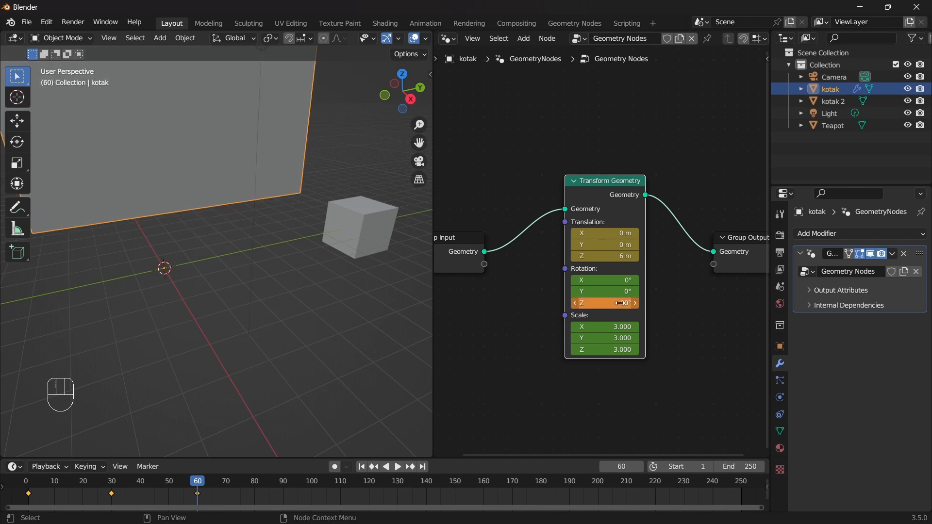
{"action": "key", "text": "i"}
Set the Transform Geometry node's scale to 1 on all three axes and keyframe it at frame 60
{"action": "mouse_move", "coordinate": [606, 327]}
{"action": "left_mouse_down"}
{"action": "mouse_move", "coordinate": [606, 349]}
{"action": "mouse_move", "coordinate": [606, 329]}
{"action": "left_mouse_up"}
{"action": "type", "text": "1"}
{"action": "key", "text": "Return"}
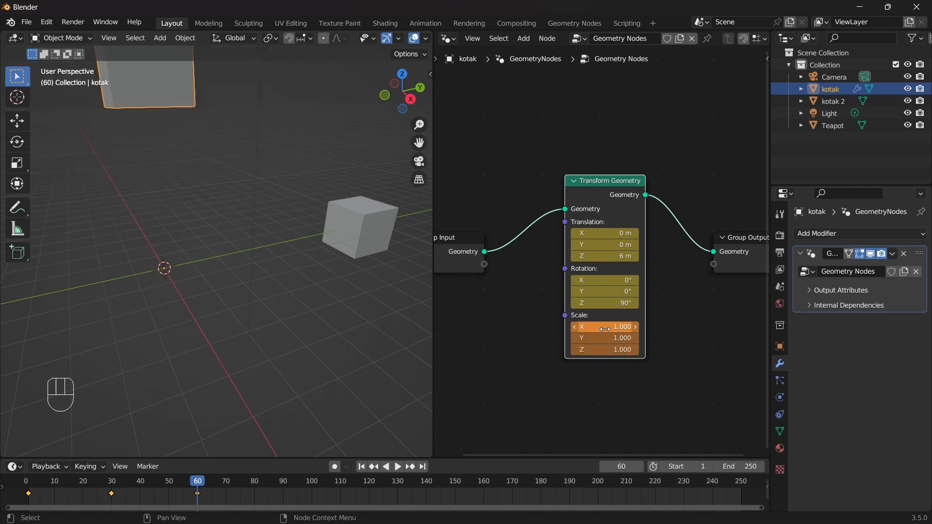
{"action": "key", "text": "i"}
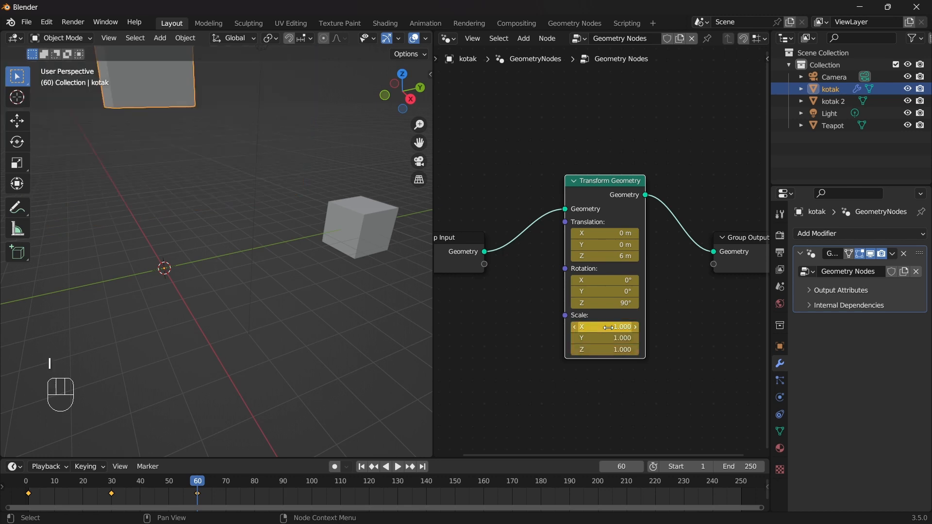
Go to frame 70 and set it as the animation's end frame
{"action": "middle_click_drag", "start_coordinate": [244, 240], "coordinate": [229, 240]}
{"action": "middle_click_drag", "start_coordinate": [274, 182], "coordinate": [281, 247], "text": "shift"}
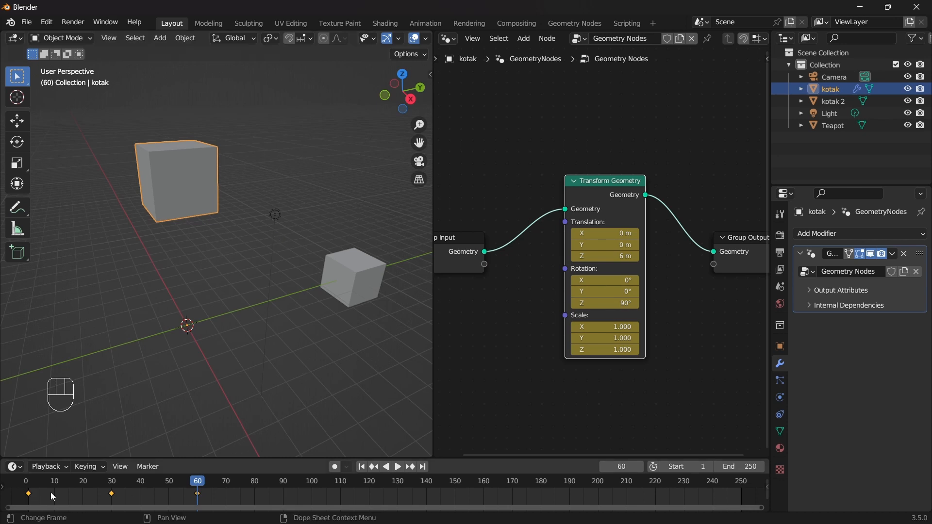
{"action": "left_click", "coordinate": [226, 482]}
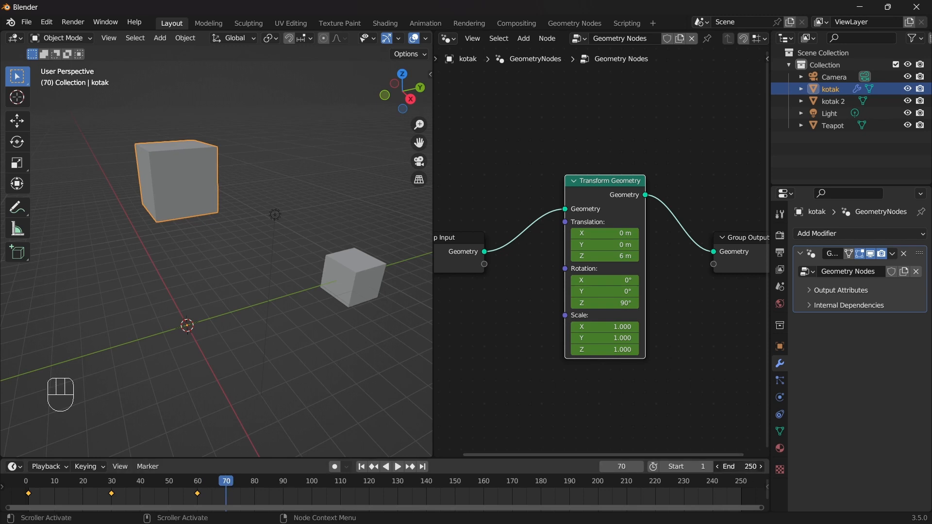
{"action": "key", "text": "ctrl+End"}
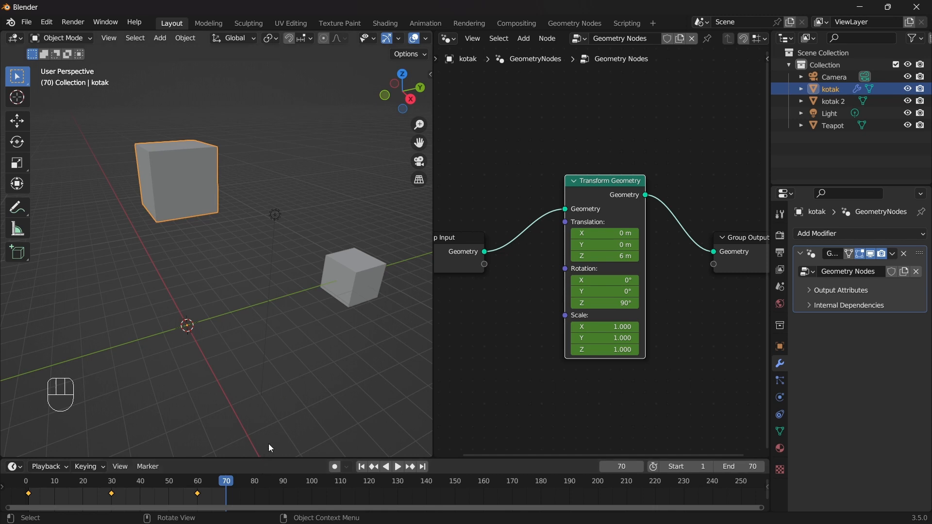
Play the kotak cube's animation, stop it and return to frame 1
{"action": "key", "text": "space"}
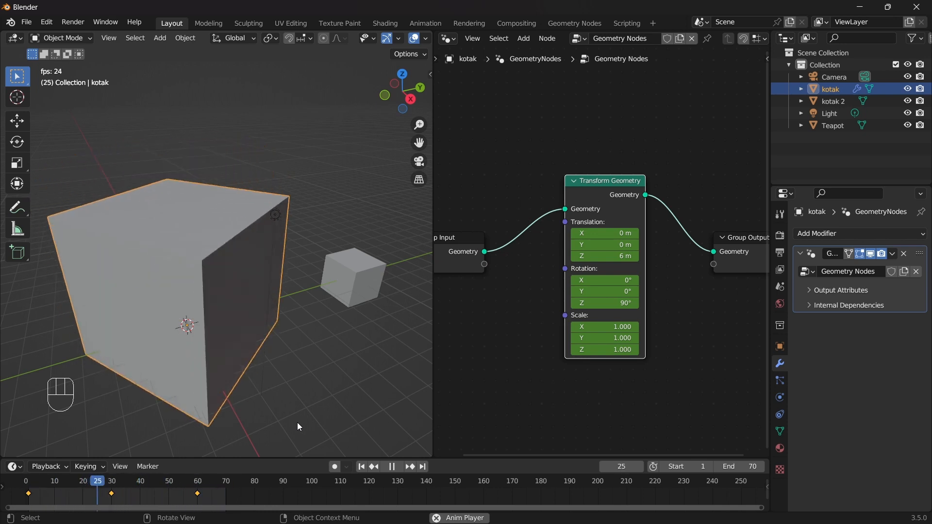
{"action": "key", "text": "space"}
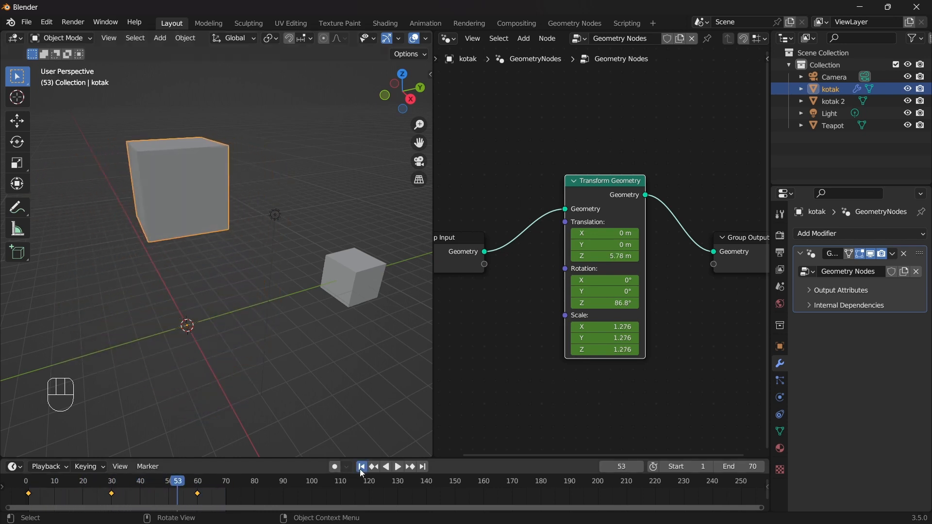
{"action": "left_click", "coordinate": [360, 467]}
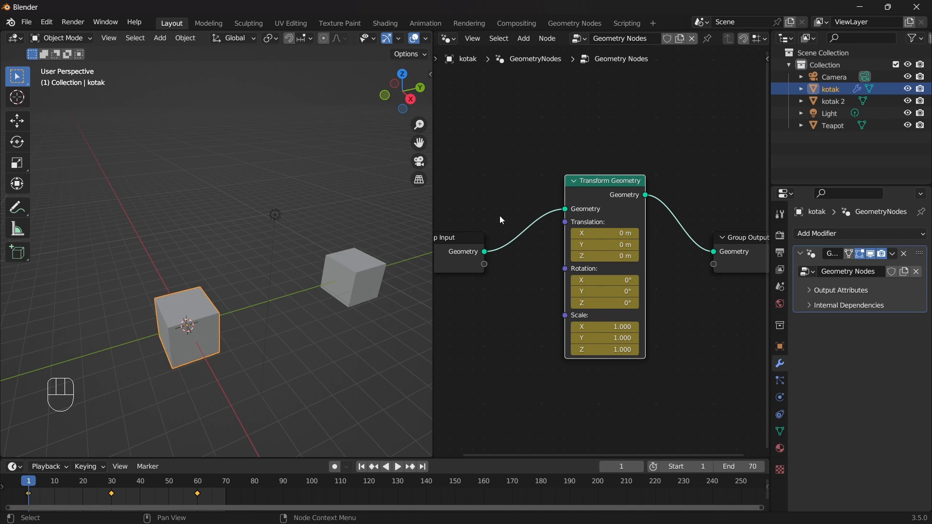
Deselect the Transform Geometry node, replay the animation and return to the first frame
{"action": "left_click", "coordinate": [499, 178]}
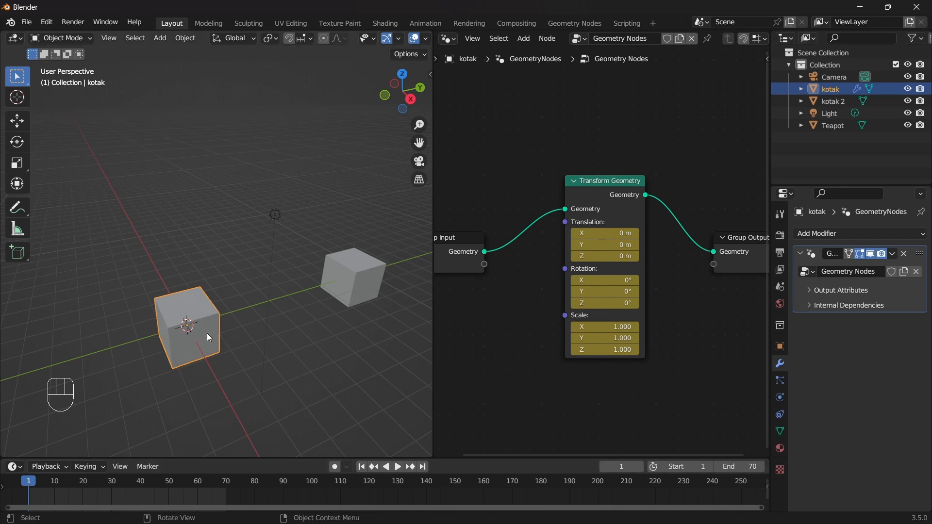
{"action": "key", "text": "space"}
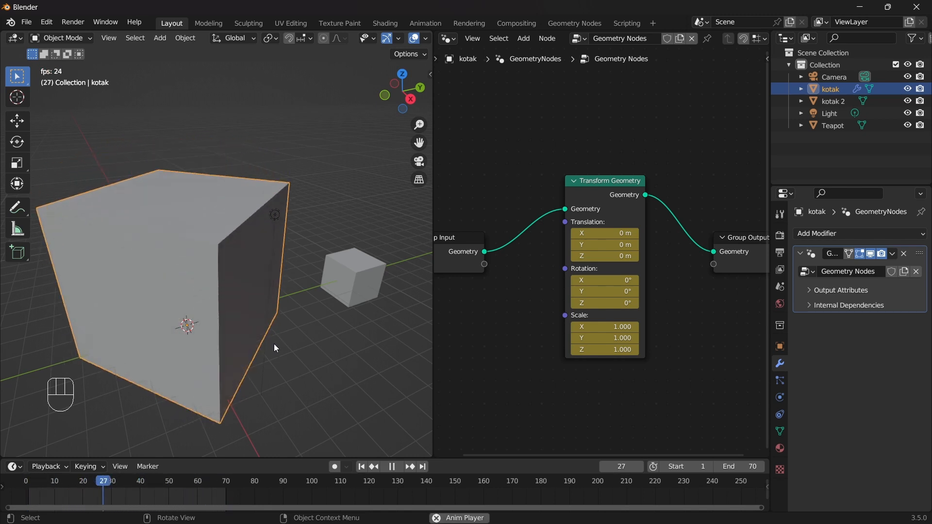
{"action": "key", "text": "space"}
{"action": "left_click", "coordinate": [361, 467]}
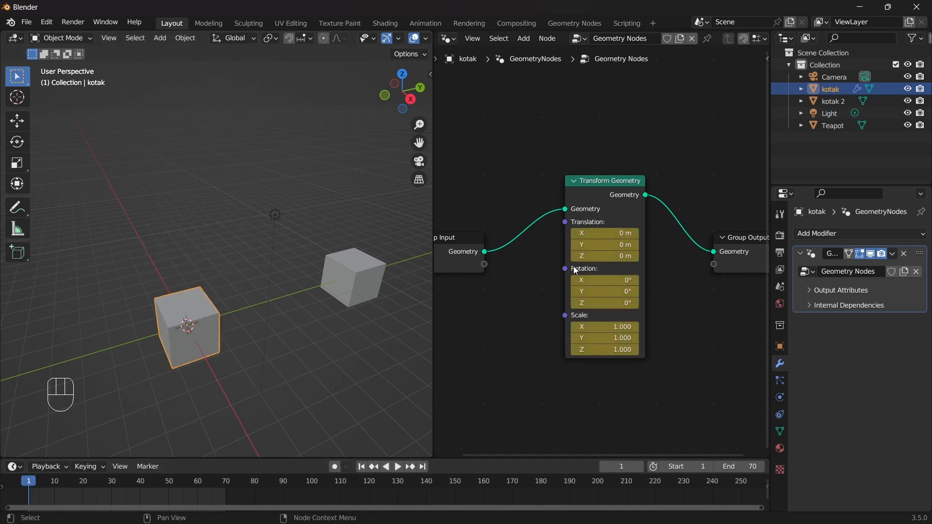
Alternately select and deselect the Transform Geometry node to compare how its keyframes are shown in the timeline
{"action": "left_click", "coordinate": [617, 183]}
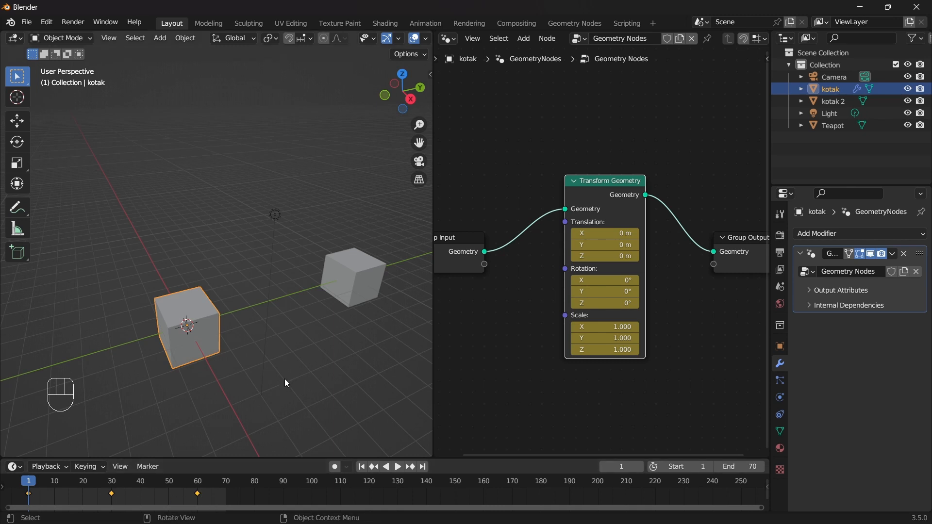
{"action": "left_click", "coordinate": [479, 347]}
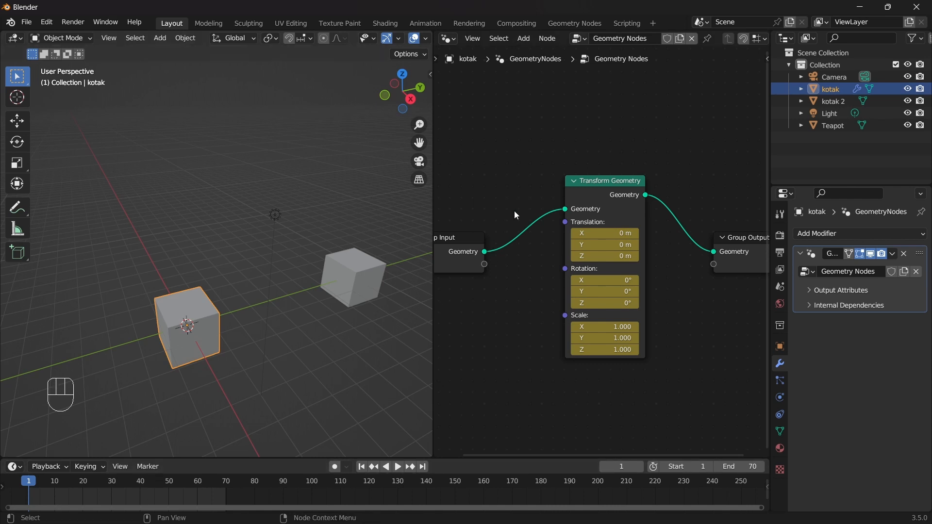
{"action": "left_click", "coordinate": [612, 183]}
{"action": "left_click", "coordinate": [487, 316]}
Widen the 3D viewport and select the kotak 2 cube
{"action": "left_click_drag", "start_coordinate": [432, 360], "coordinate": [606, 344]}
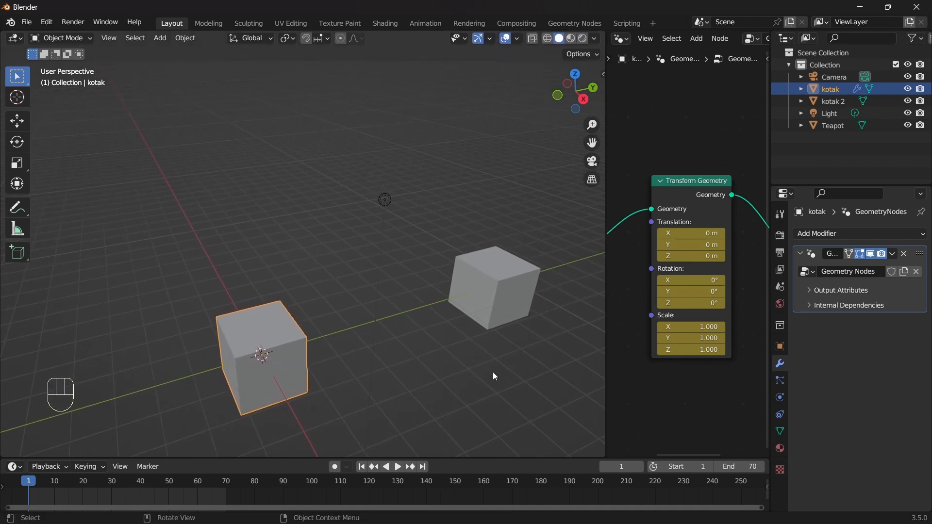
{"action": "middle_click_drag", "start_coordinate": [464, 387], "coordinate": [432, 301], "text": "shift"}
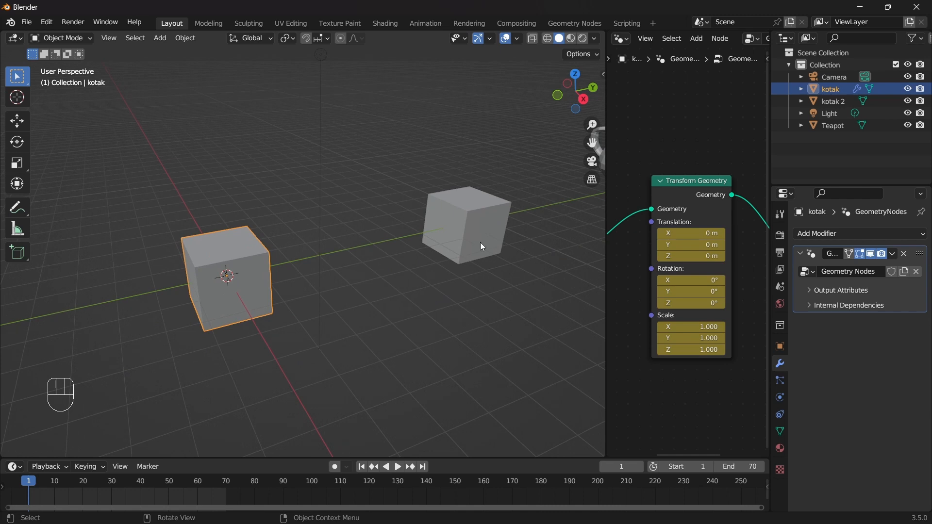
{"action": "left_click", "coordinate": [480, 220]}
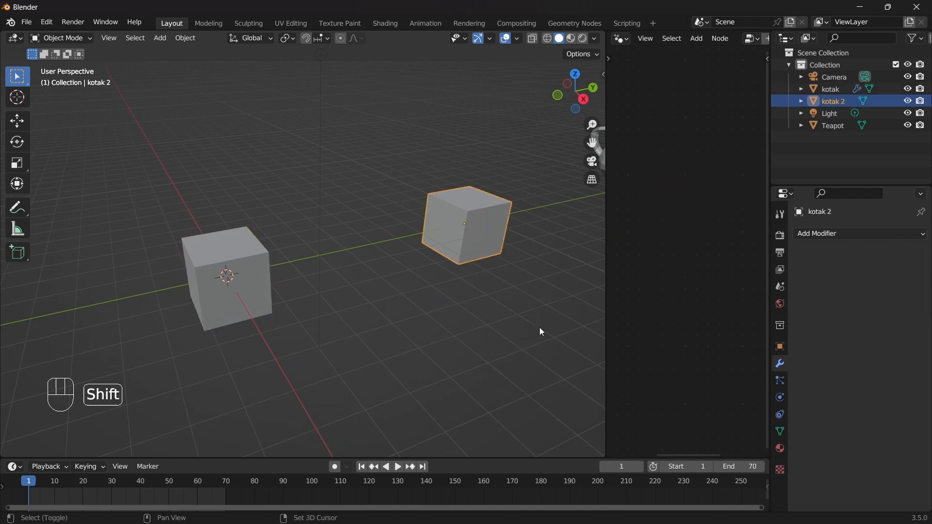
{"action": "middle_click_drag", "start_coordinate": [540, 329], "coordinate": [314, 403], "text": "shift"}
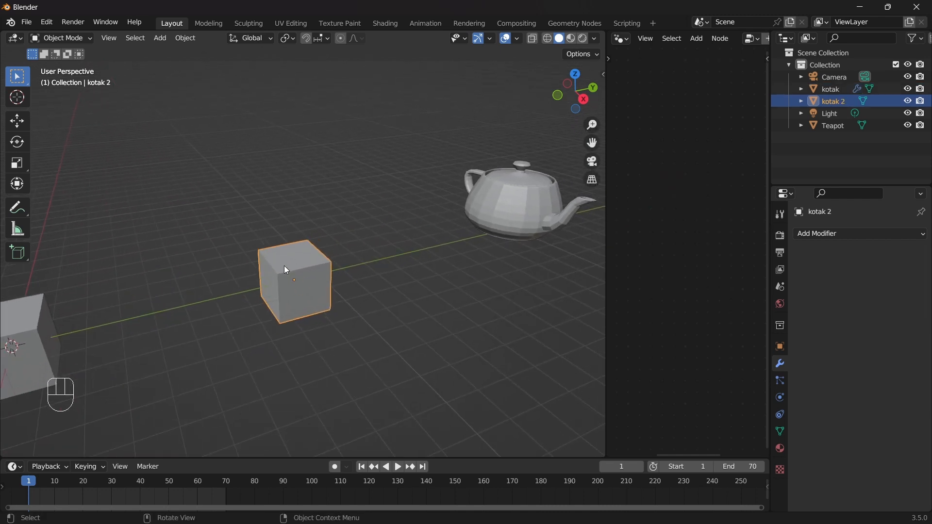
Insert keyframes for kotak 2's location, rotation and scale at frame 1
{"action": "key", "text": "n"}
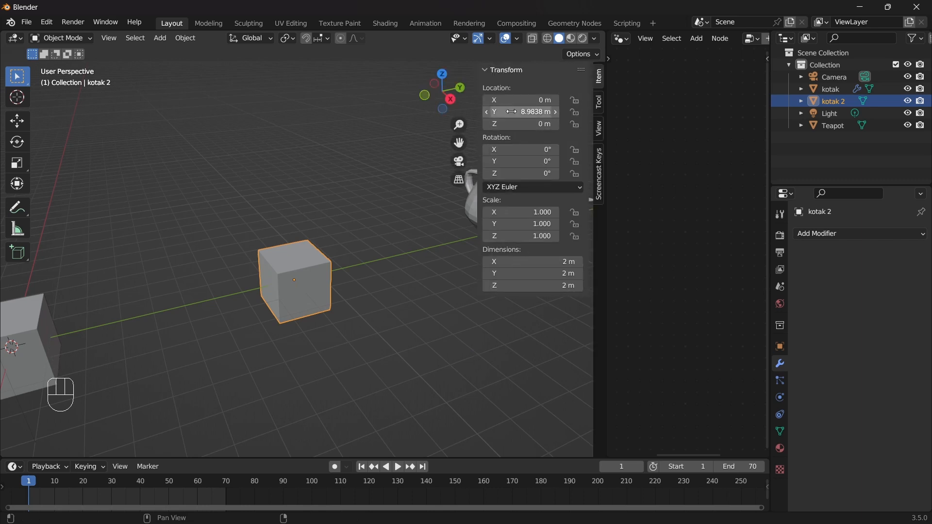
{"action": "key", "text": "i"}
{"action": "key", "text": "i"}
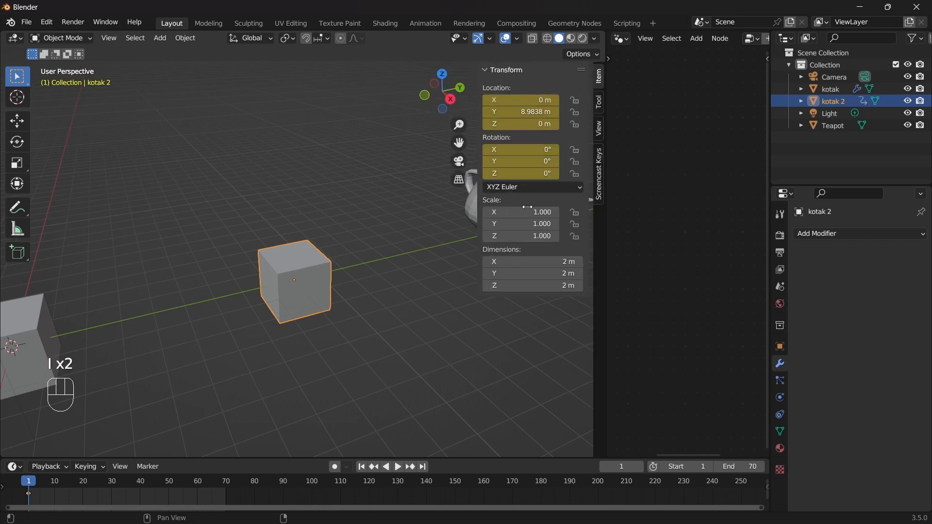
{"action": "key", "text": "i"}
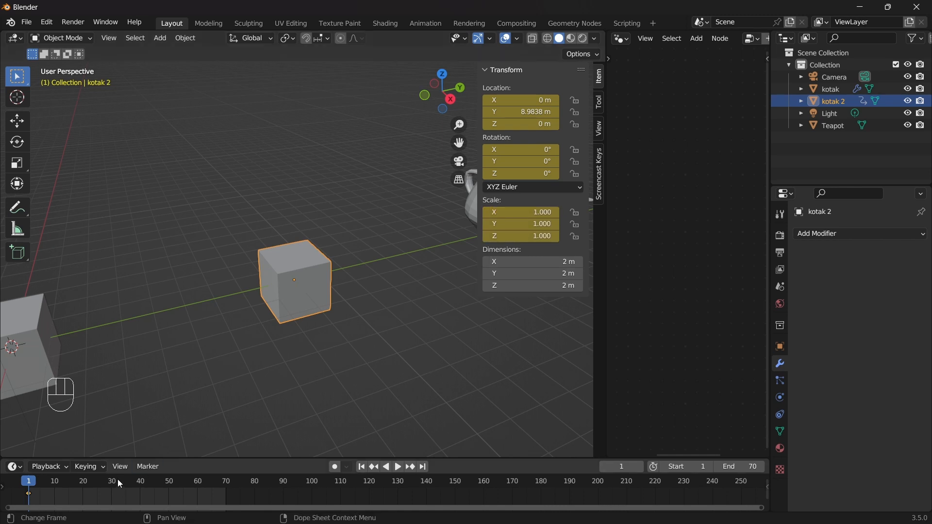
At frame 30, set kotak 2's Z location to 3 m and keyframe the location
{"action": "left_click_drag", "start_coordinate": [117, 479], "coordinate": [110, 484]}
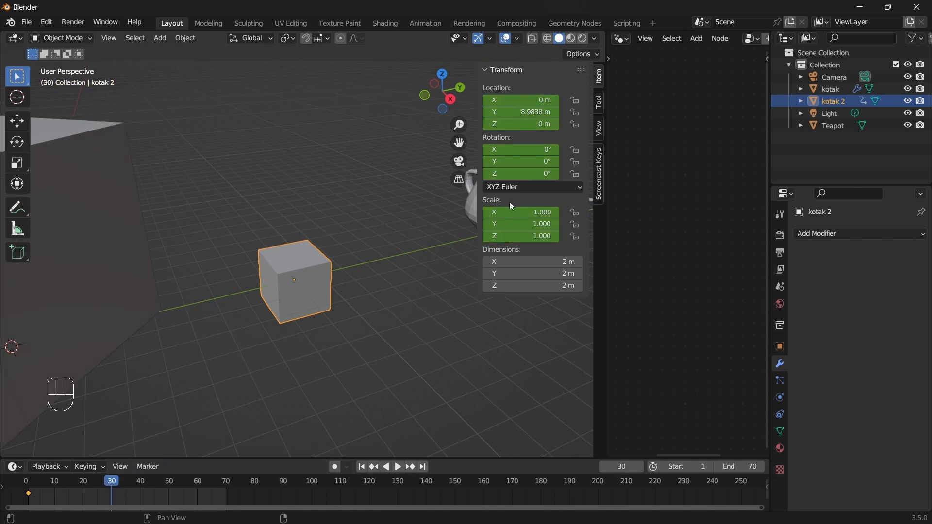
{"action": "left_click", "coordinate": [518, 126]}
{"action": "type", "text": "3"}
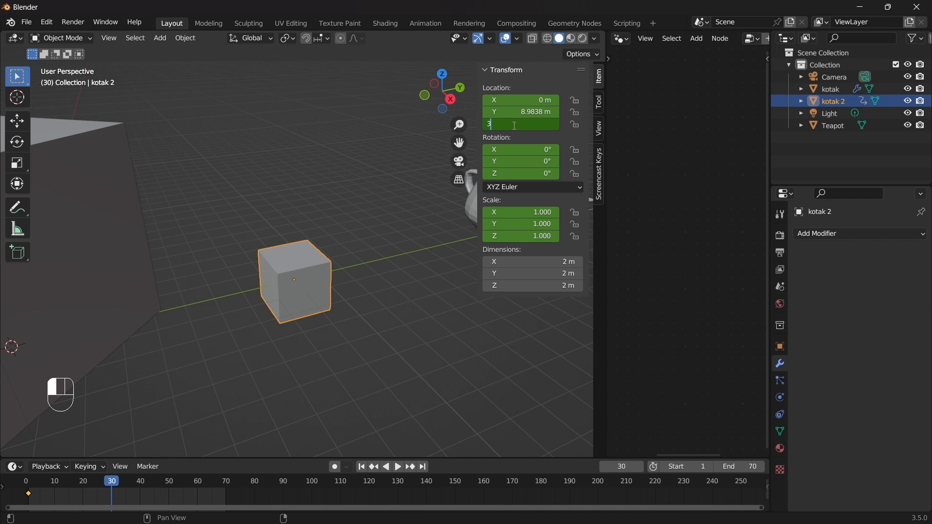
{"action": "key", "text": "Return"}
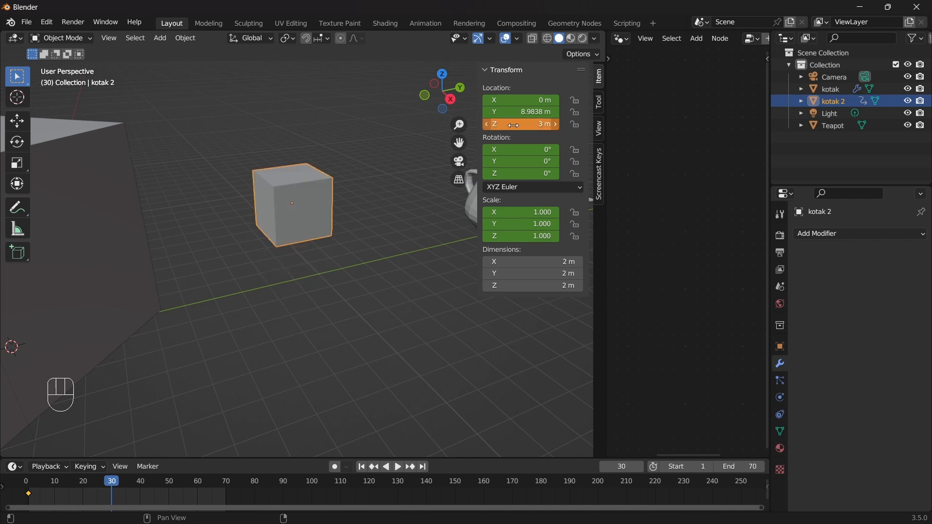
{"action": "key", "text": "i"}
Set kotak 2's Z rotation to 45° and keyframe the rotation at frame 30
{"action": "left_click", "coordinate": [533, 174]}
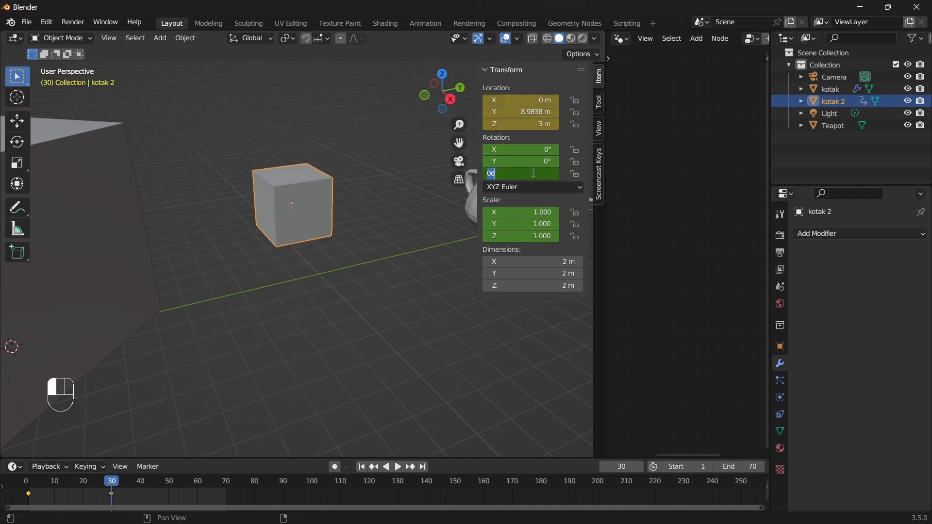
{"action": "type", "text": "45"}
{"action": "key", "text": "Return"}
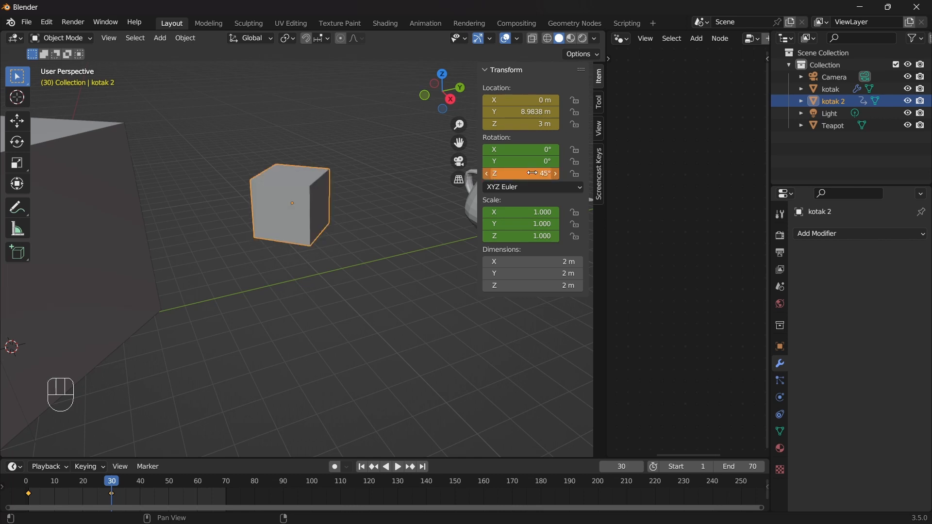
{"action": "key", "text": "i"}
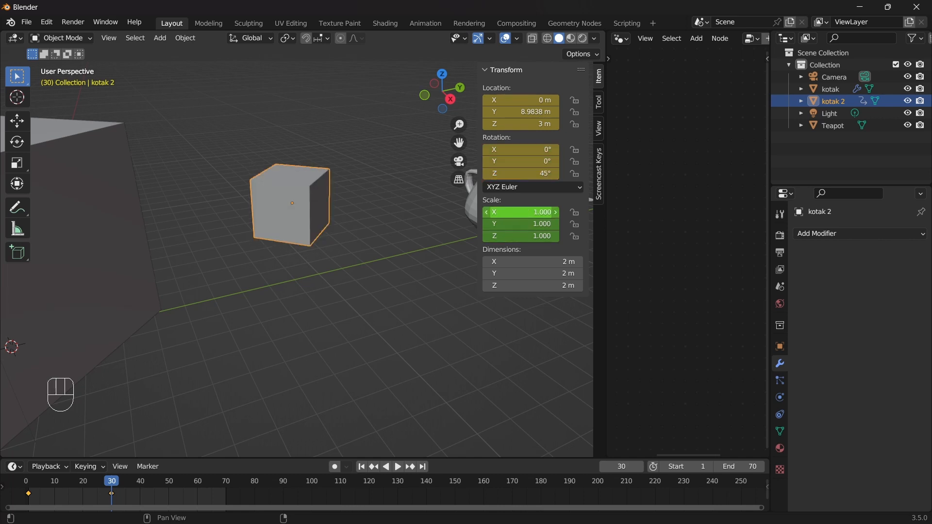
Set kotak 2's scale to 3 on all three axes and keyframe it at frame 30
{"action": "left_click_drag", "start_coordinate": [524, 212], "coordinate": [524, 236]}
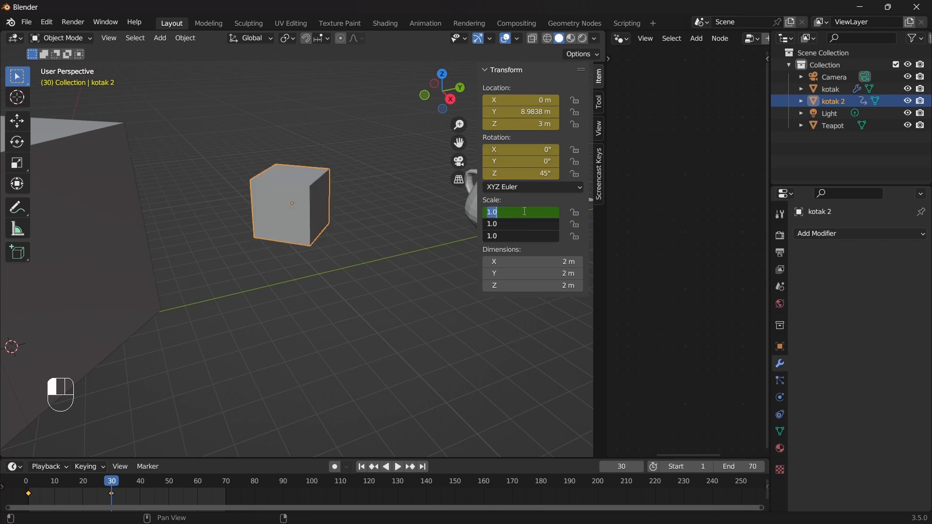
{"action": "type", "text": "3"}
{"action": "key", "text": "Return"}
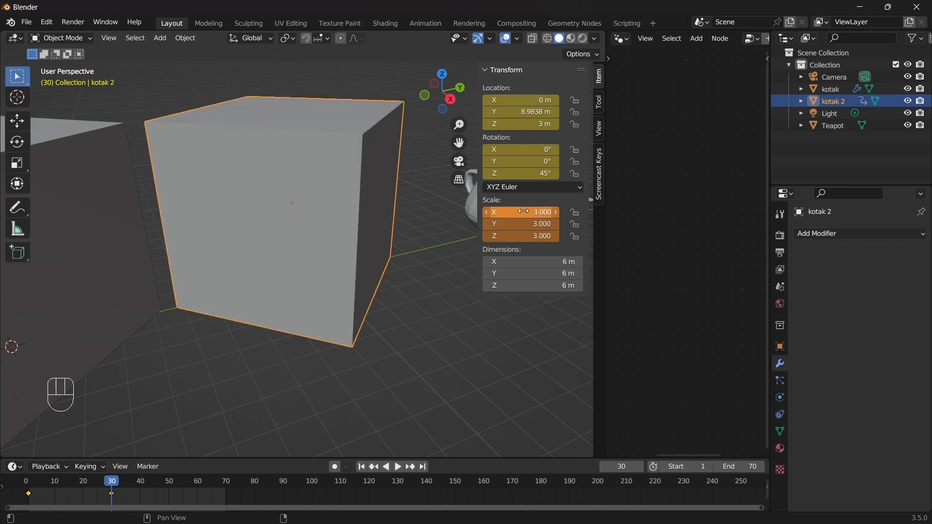
{"action": "key", "text": "i"}
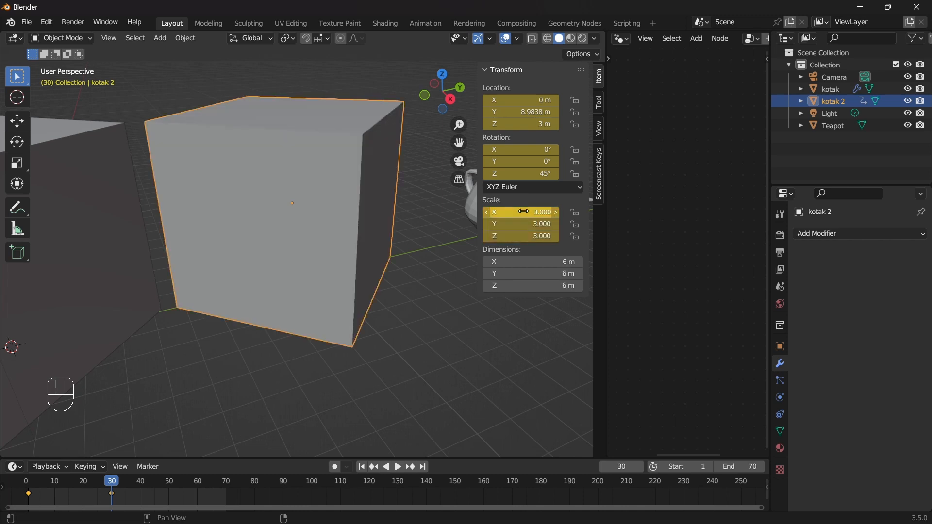
At frame 60, set kotak 2's Z location to 6 m and keyframe the location
{"action": "left_click", "coordinate": [197, 485]}
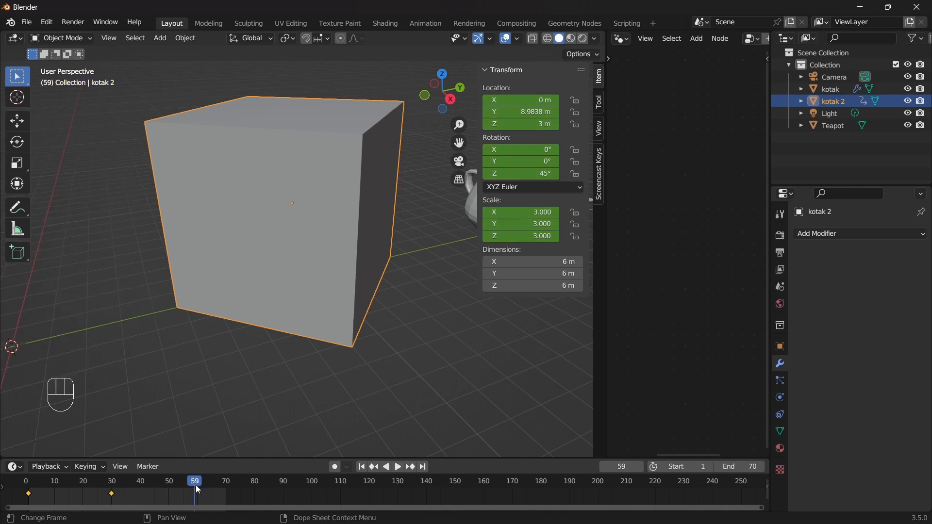
{"action": "left_click", "coordinate": [200, 485]}
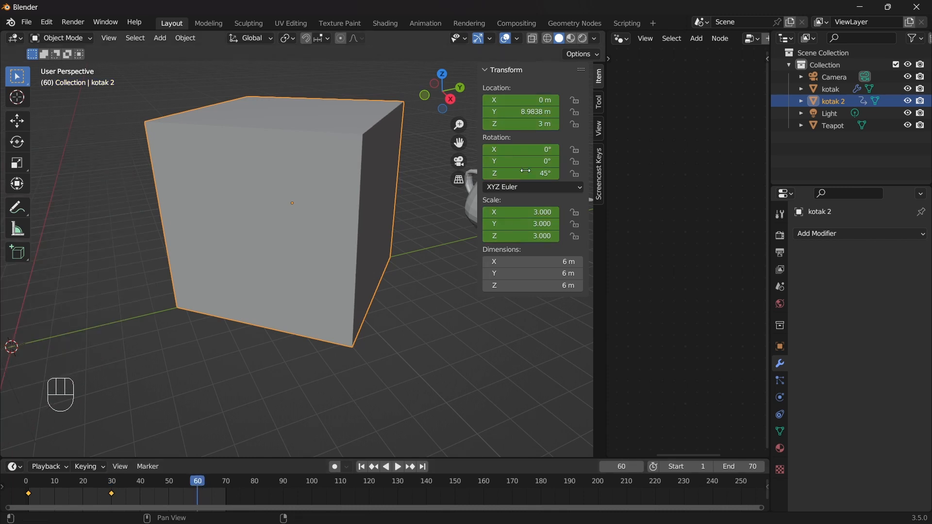
{"action": "left_click", "coordinate": [532, 124]}
{"action": "type", "text": "6"}
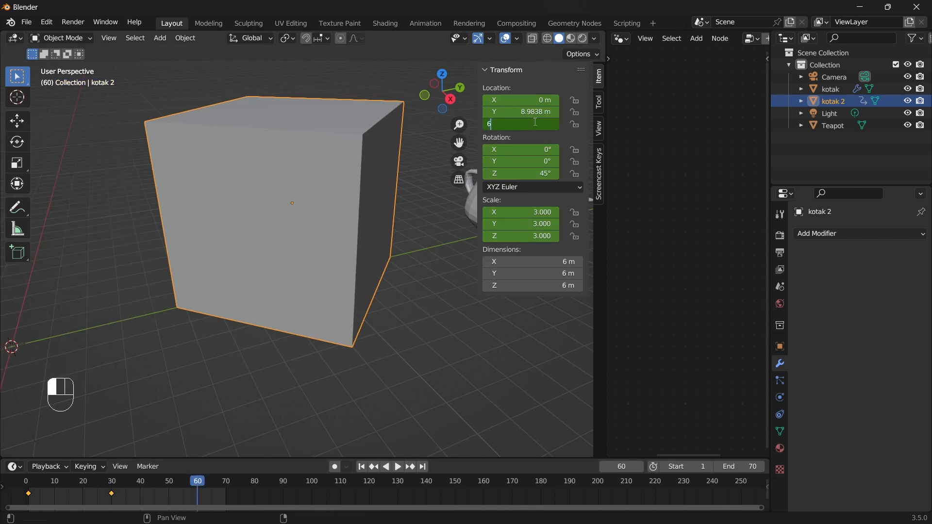
{"action": "key", "text": "Return"}
{"action": "key", "text": "i"}
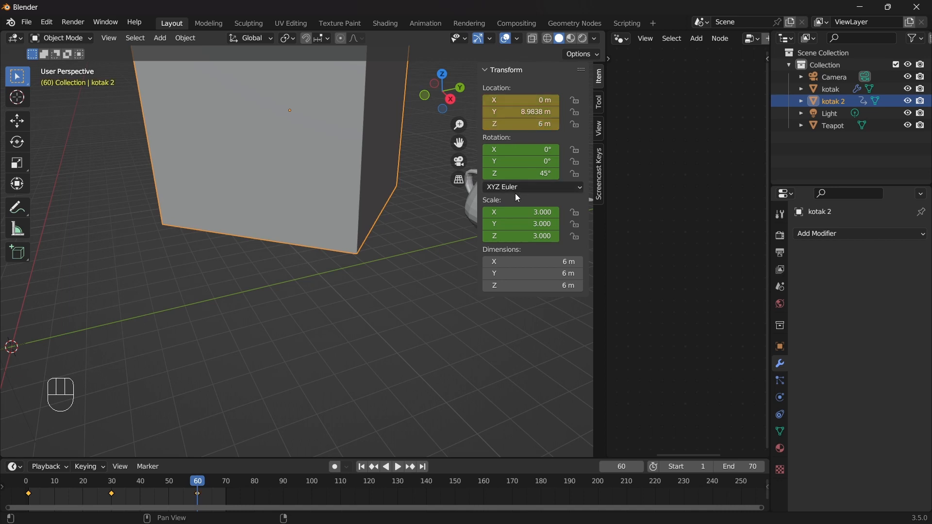
Set kotak 2's Z rotation to 90° and keyframe the rotation at frame 60
{"action": "left_click", "coordinate": [519, 174]}
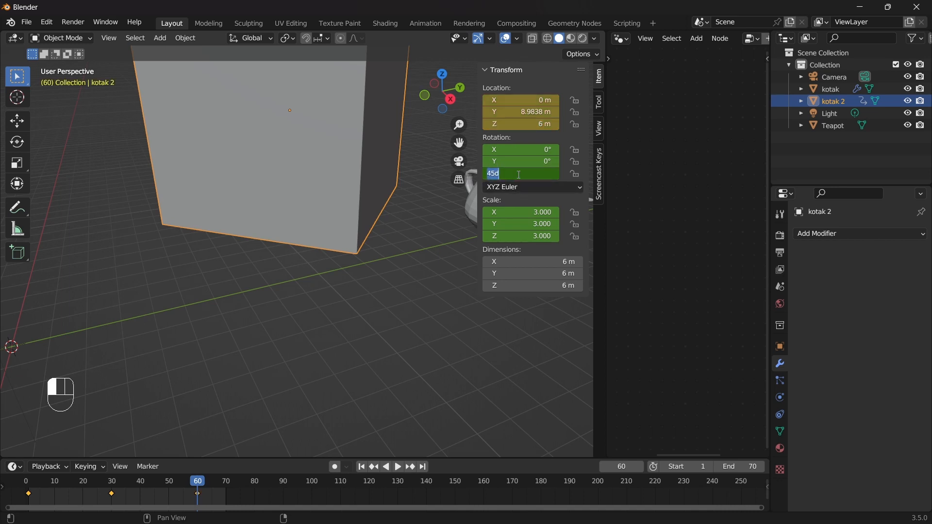
{"action": "type", "text": "90"}
{"action": "key", "text": "Return"}
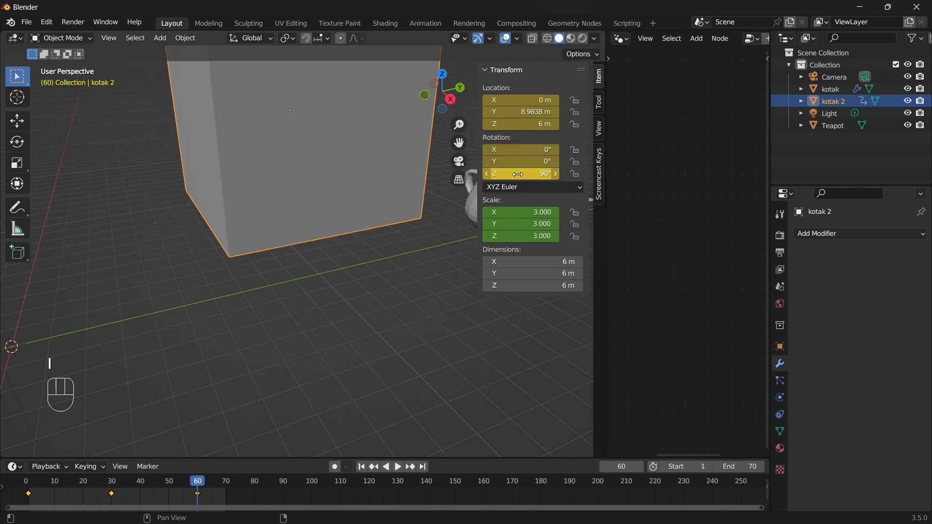
{"action": "key", "text": "i"}
Set kotak 2's scale to 1 on all three axes and keyframe it at frame 60
{"action": "left_click_drag", "start_coordinate": [527, 224], "coordinate": [527, 236]}
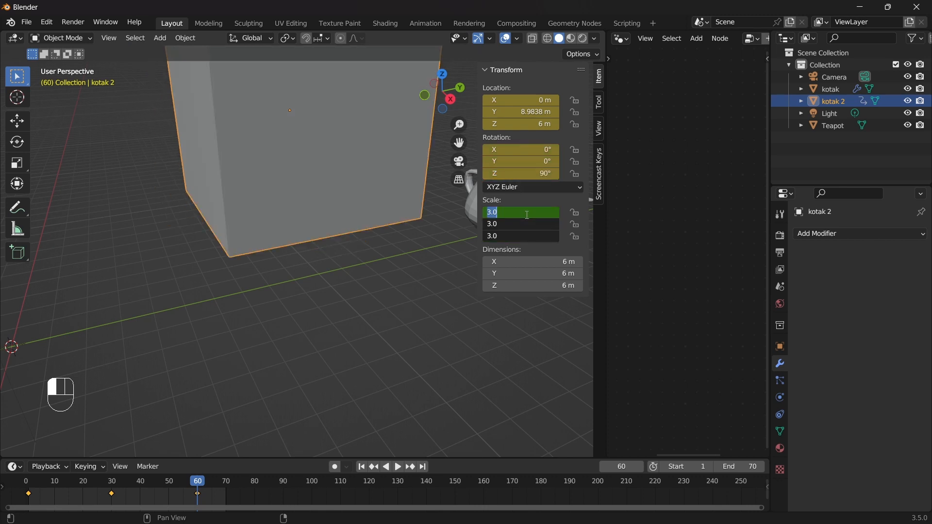
{"action": "type", "text": "1"}
{"action": "key", "text": "Return"}
{"action": "key", "text": "i"}
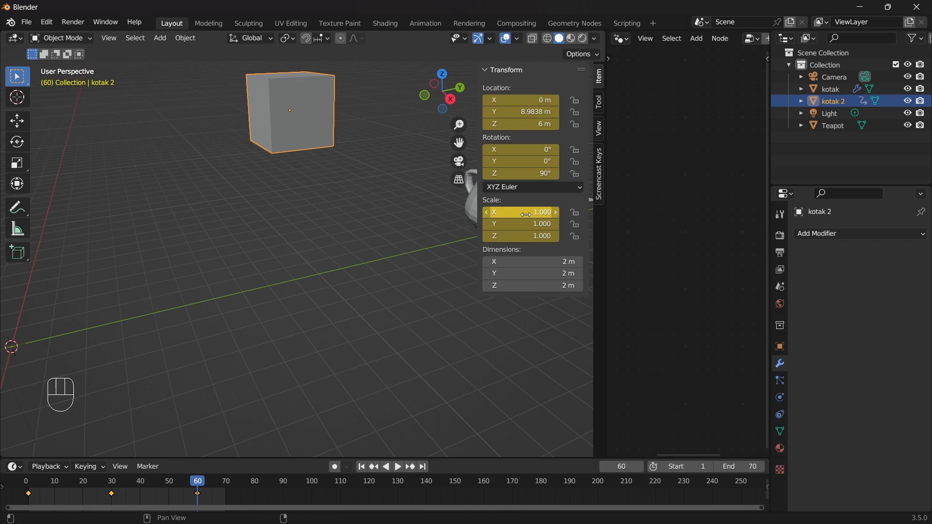
Play the animation from frame 1 and compare how kotak and kotak 2 move, selecting each cube in turn
{"action": "scroll", "coordinate": [347, 229], "scroll_direction": "down", "scroll_amount": 4}
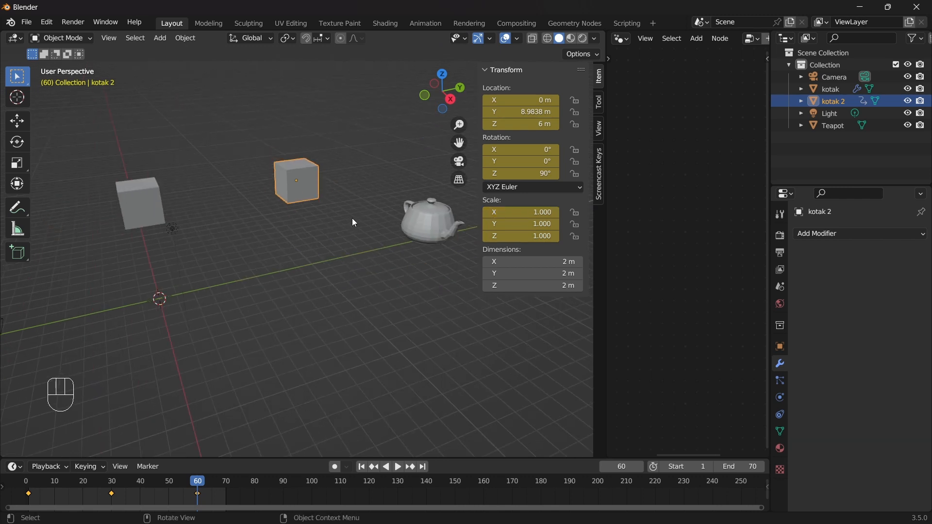
{"action": "key", "text": "n"}
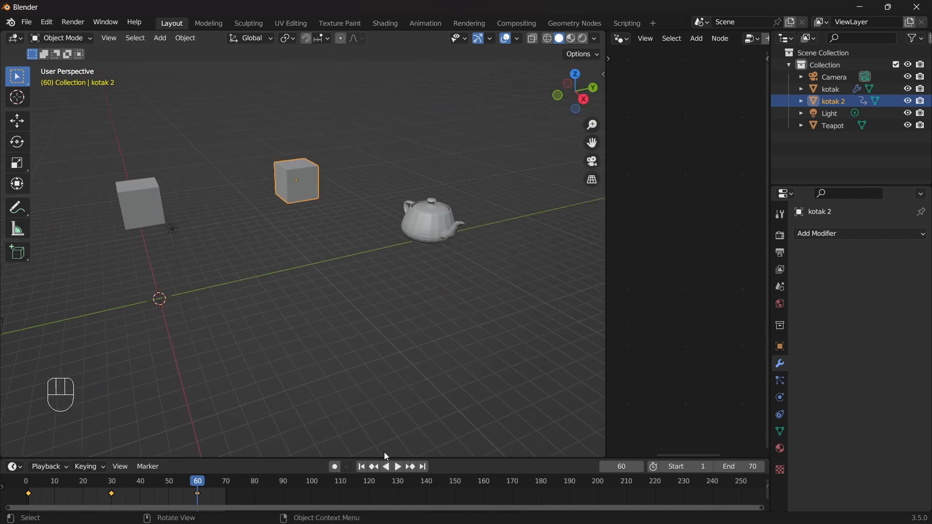
{"action": "left_click", "coordinate": [360, 466]}
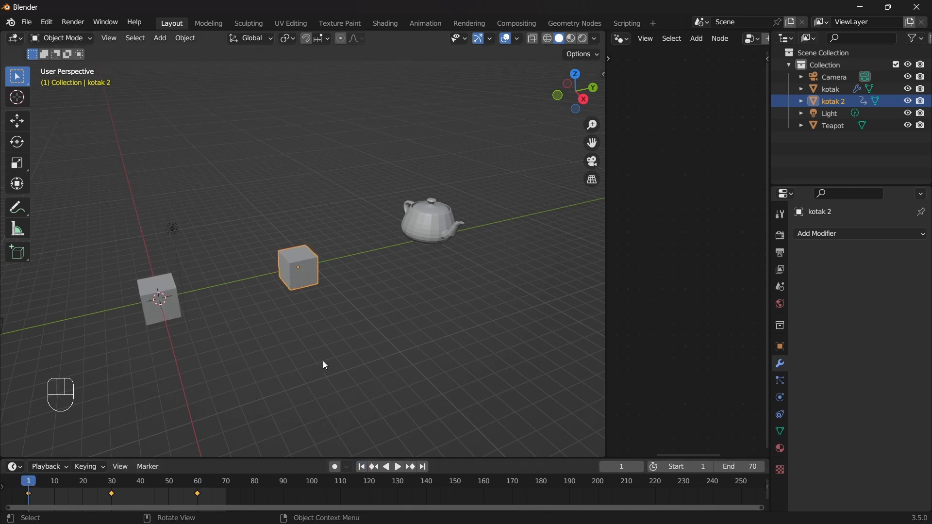
{"action": "key", "text": "space"}
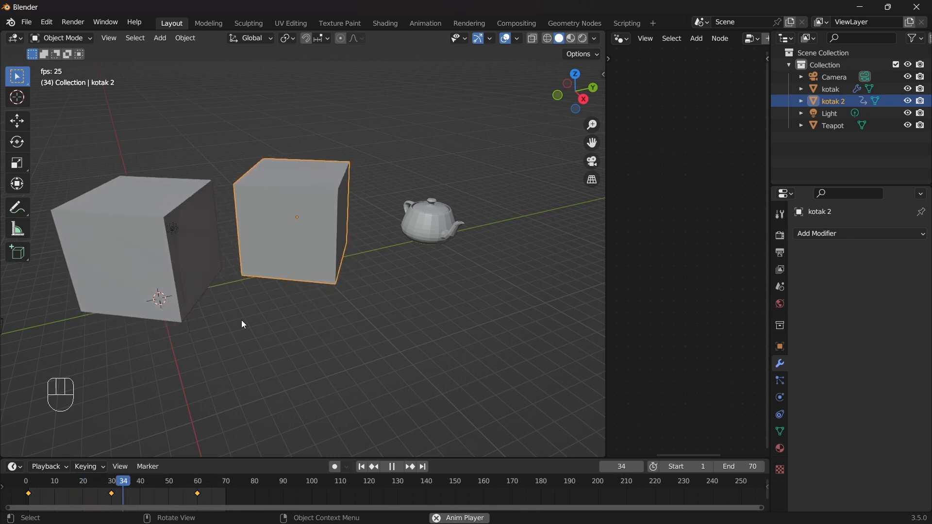
{"action": "left_click", "coordinate": [154, 187]}
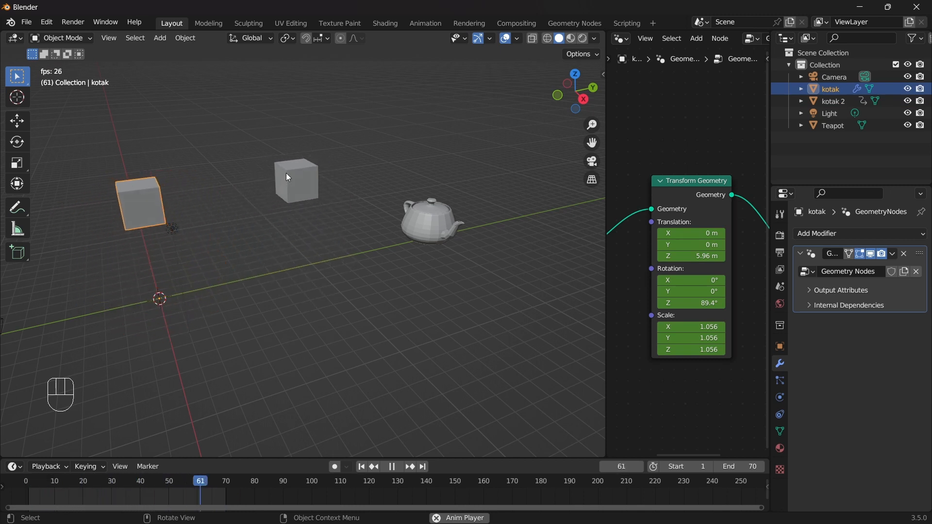
{"action": "left_click", "coordinate": [286, 172]}
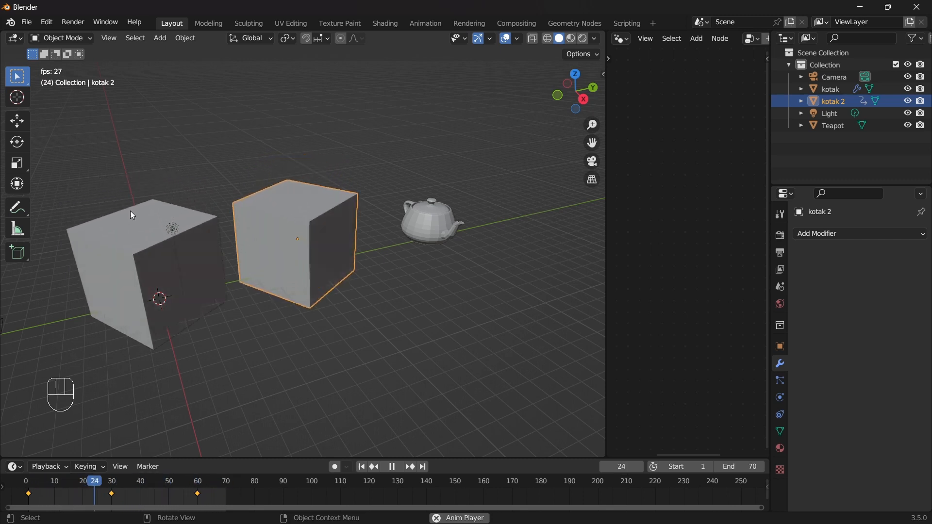
{"action": "left_click", "coordinate": [125, 199]}
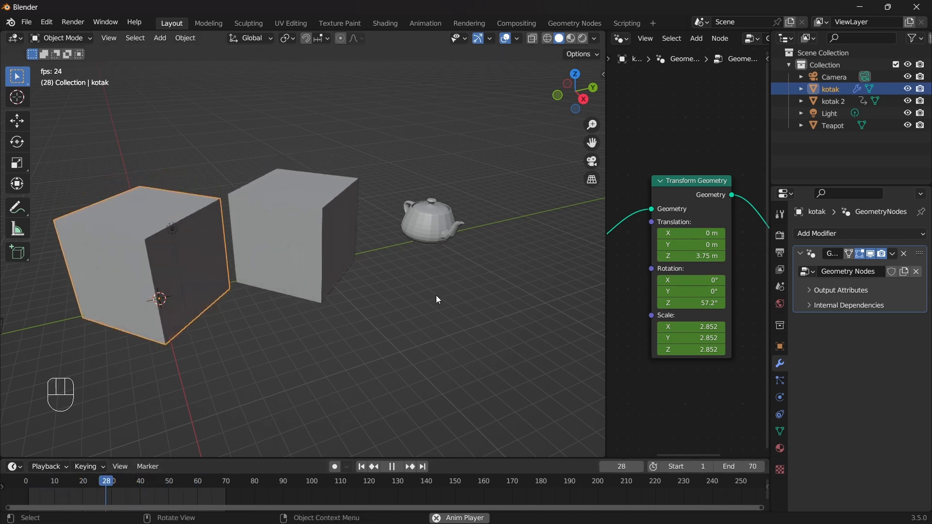
Show kotak's transform values during playback, try shifting its Y location, and reset it to 0 m
{"action": "key", "text": "n"}
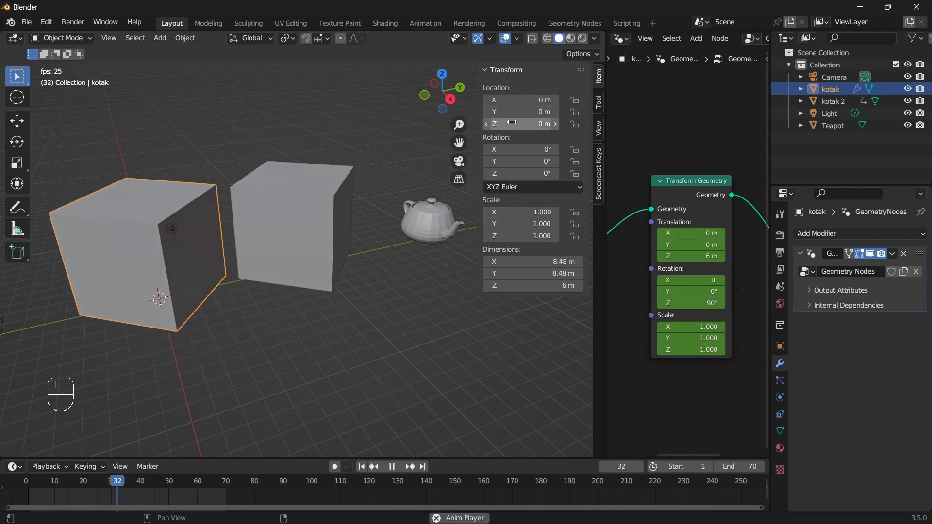
{"action": "mouse_move", "coordinate": [521, 112]}
{"action": "left_mouse_down"}
{"action": "mouse_move", "coordinate": [429, 112]}
{"action": "mouse_move", "coordinate": [535, 112]}
{"action": "mouse_move", "coordinate": [450, 112]}
{"action": "mouse_move", "coordinate": [522, 111]}
{"action": "left_mouse_up"}
{"action": "left_click", "coordinate": [519, 110]}
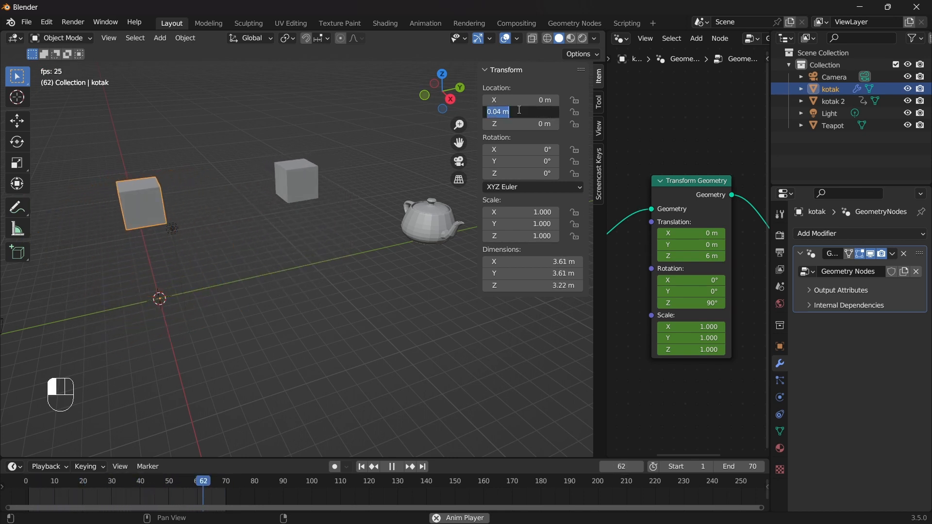
{"action": "type", "text": "0"}
{"action": "key", "text": "Return"}
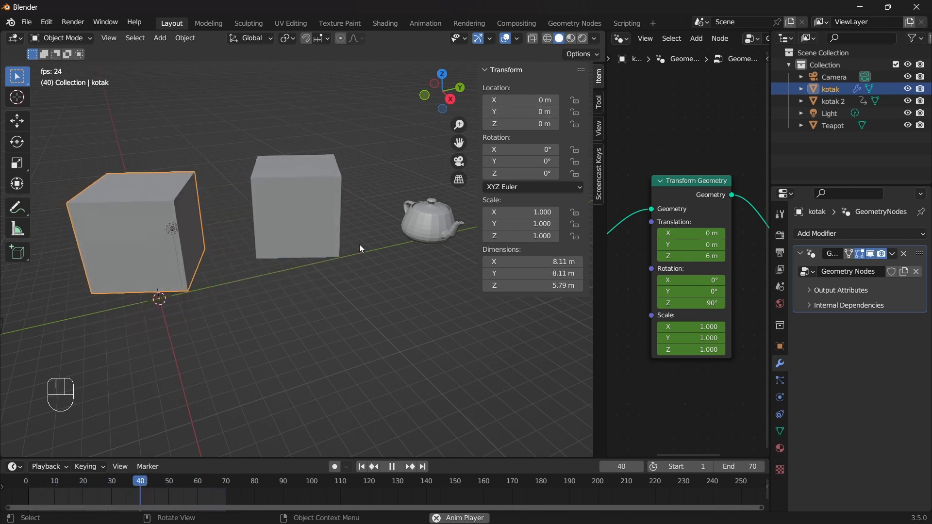
Try changing kotak 2's keyframed Z location during playback, then stop at frame 1 and hide the transform values
{"action": "left_click", "coordinate": [298, 244]}
{"action": "left_click_drag", "start_coordinate": [530, 125], "coordinate": [546, 124]}
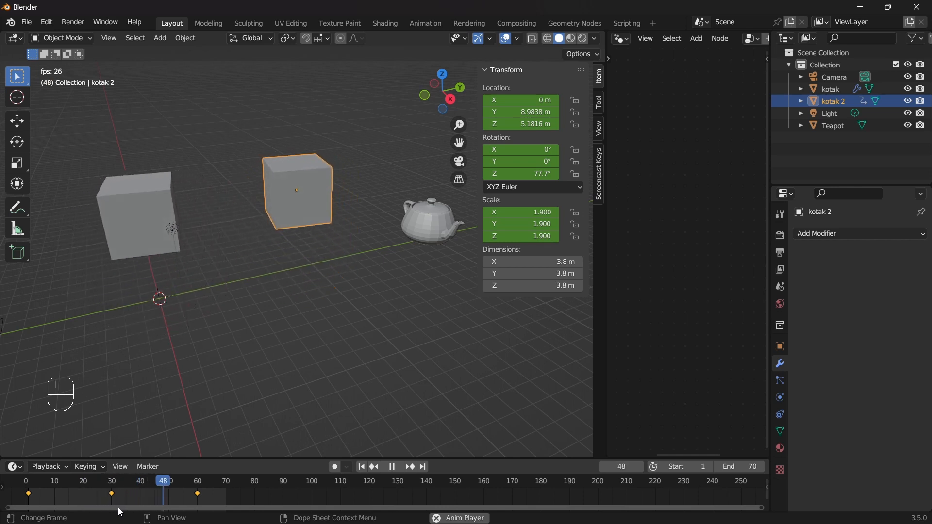
{"action": "key", "text": "space"}
{"action": "left_click", "coordinate": [360, 467]}
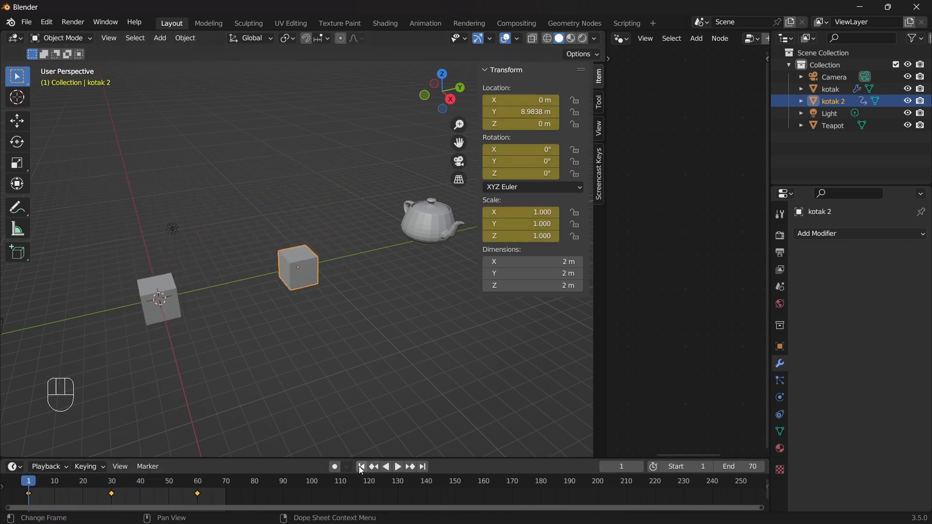
{"action": "key", "text": "n"}
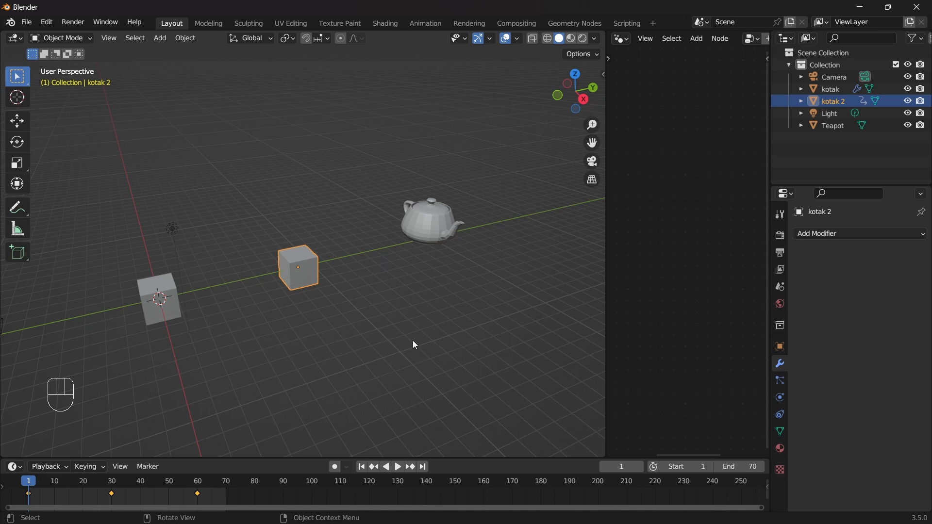
Link kotak 2's animation data to the Teapot, with kotak 2 as the active object
{"action": "left_click", "coordinate": [426, 224]}
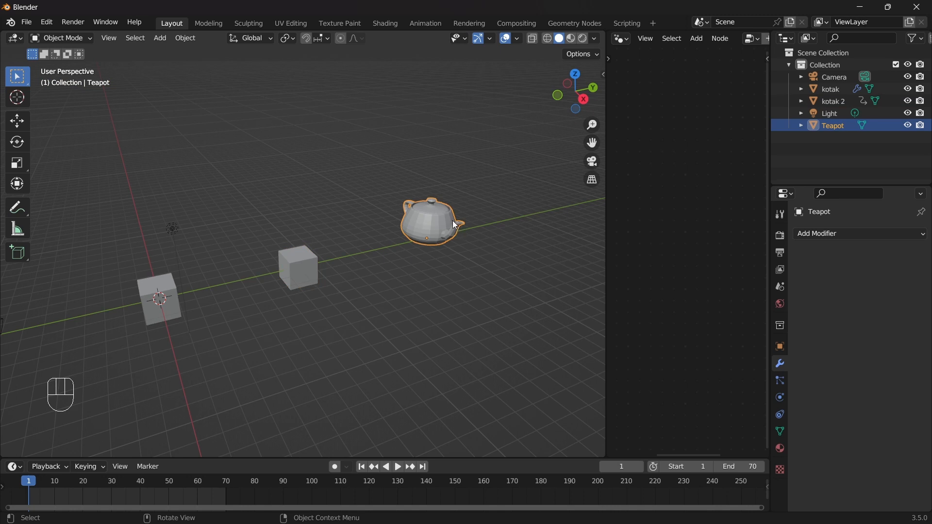
{"action": "key", "text": "shift"}
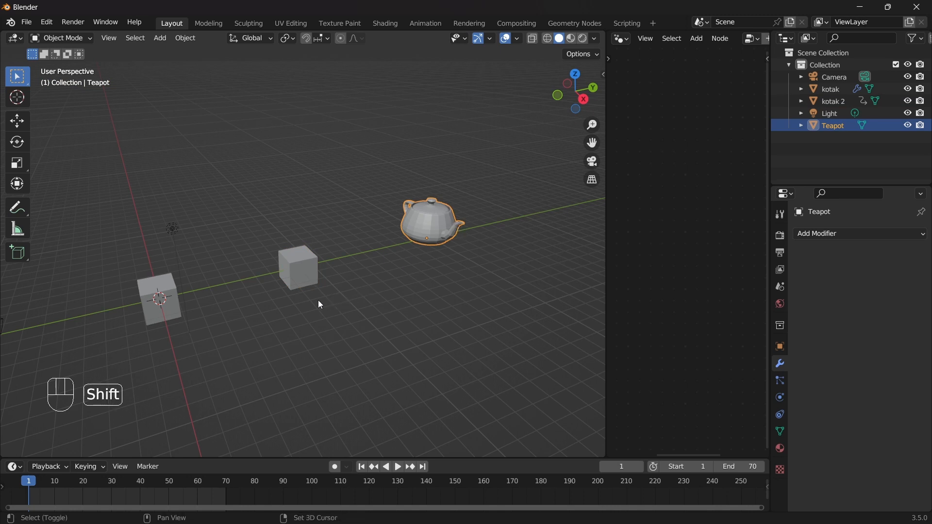
{"action": "left_click", "coordinate": [301, 259], "text": "shift"}
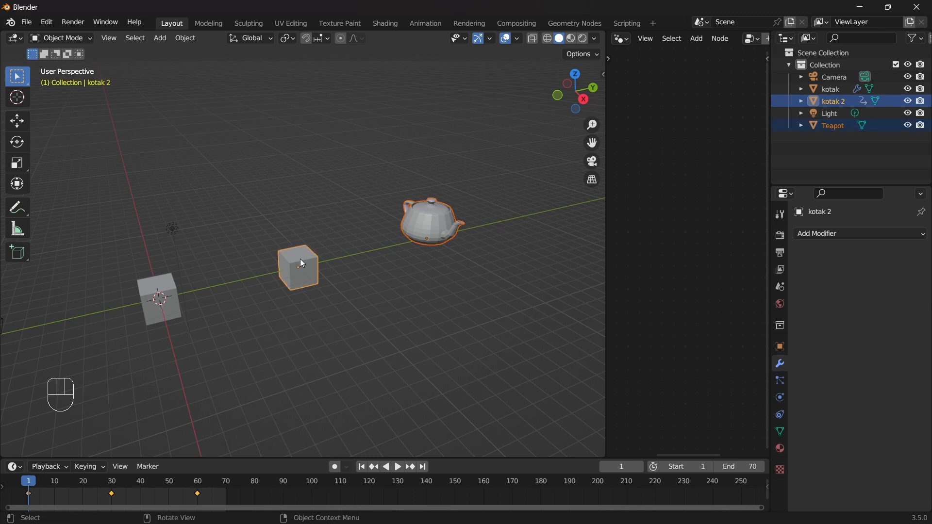
{"action": "key", "text": "ctrl+l"}
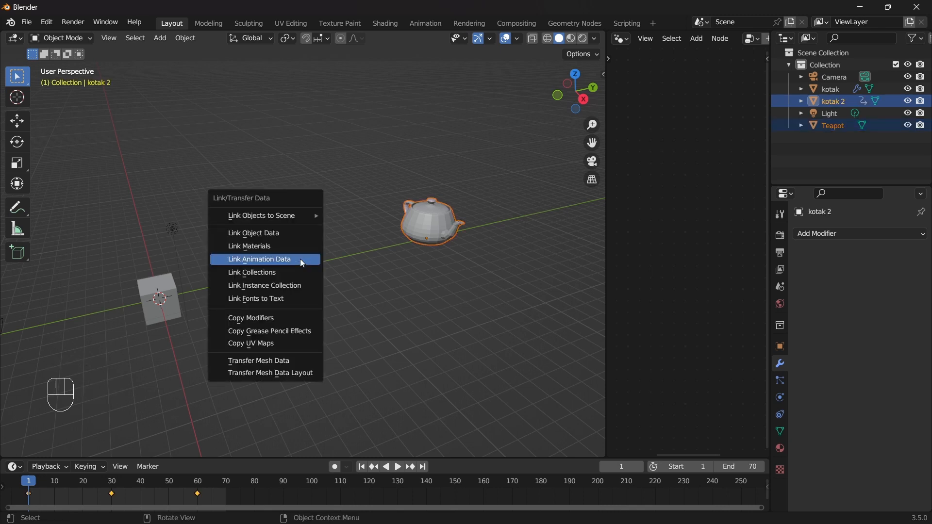
{"action": "mouse_move", "coordinate": [256, 209]}
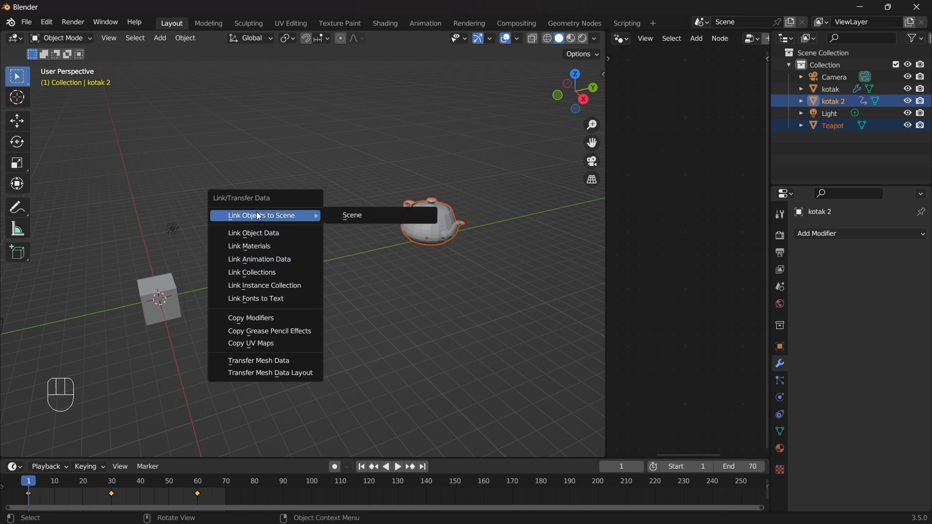
{"action": "left_click", "coordinate": [255, 261]}
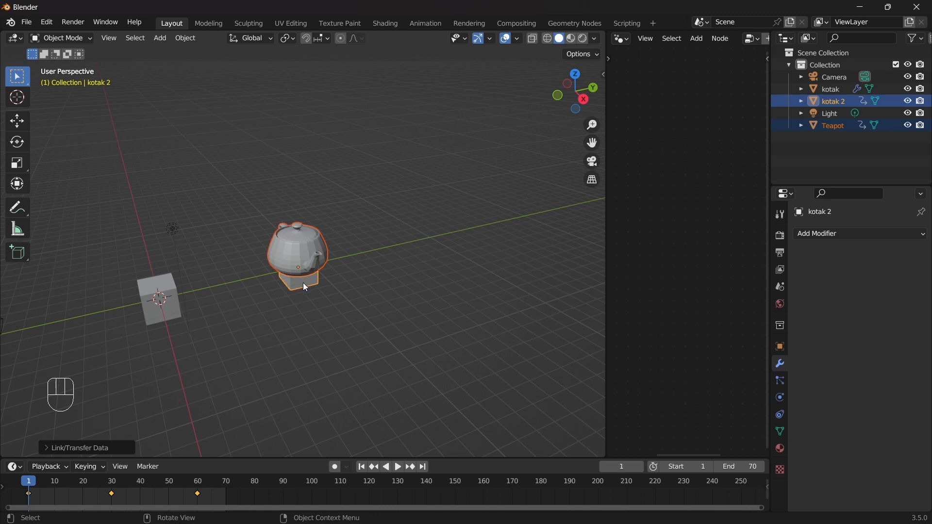
Play the Teapot's linked animation, return to frame 1, and undo the animation link, leaving only the Teapot selected
{"action": "key", "text": "space"}
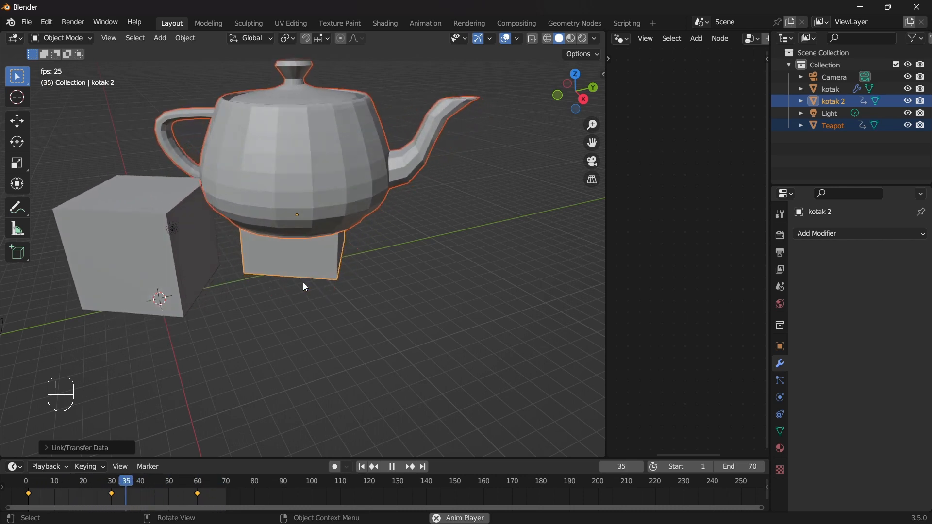
{"action": "key", "text": "space"}
{"action": "left_click", "coordinate": [364, 467]}
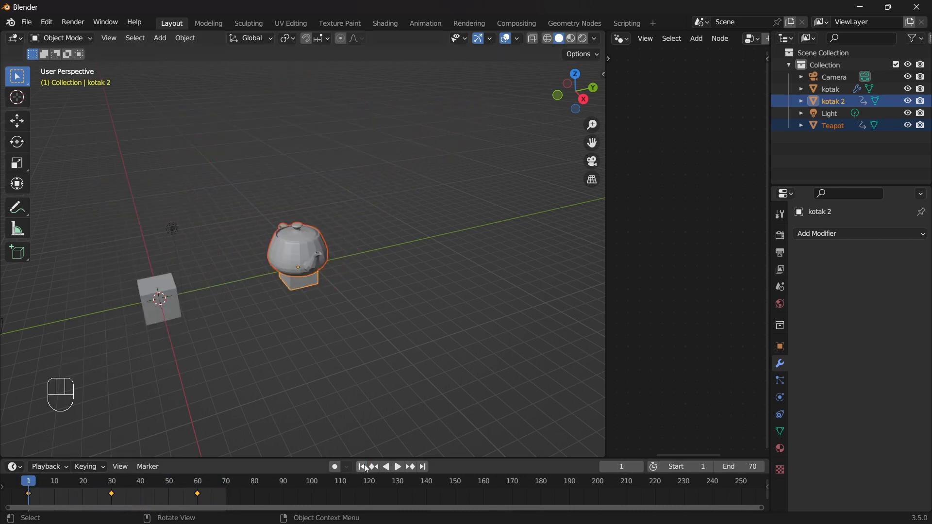
{"action": "key", "text": "ctrl+z"}
{"action": "key", "text": "ctrl+z"}
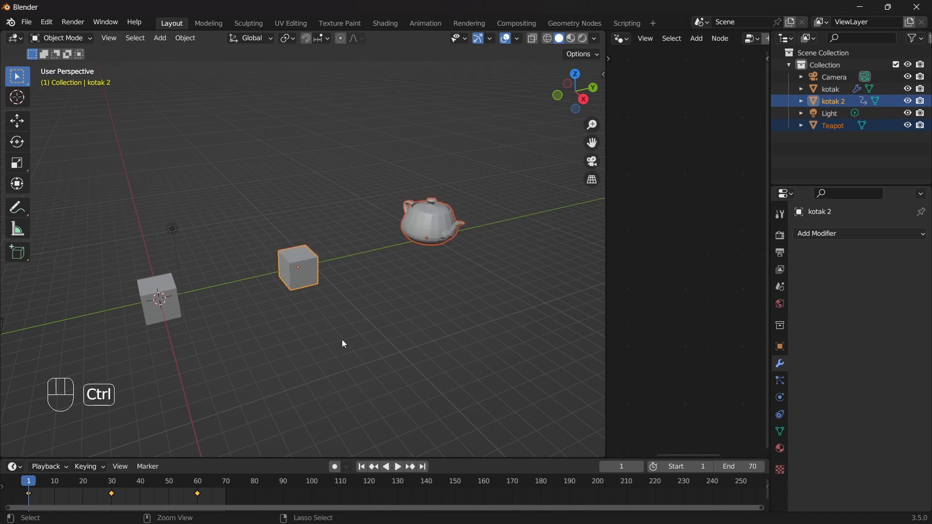
{"action": "key", "text": "ctrl+z"}
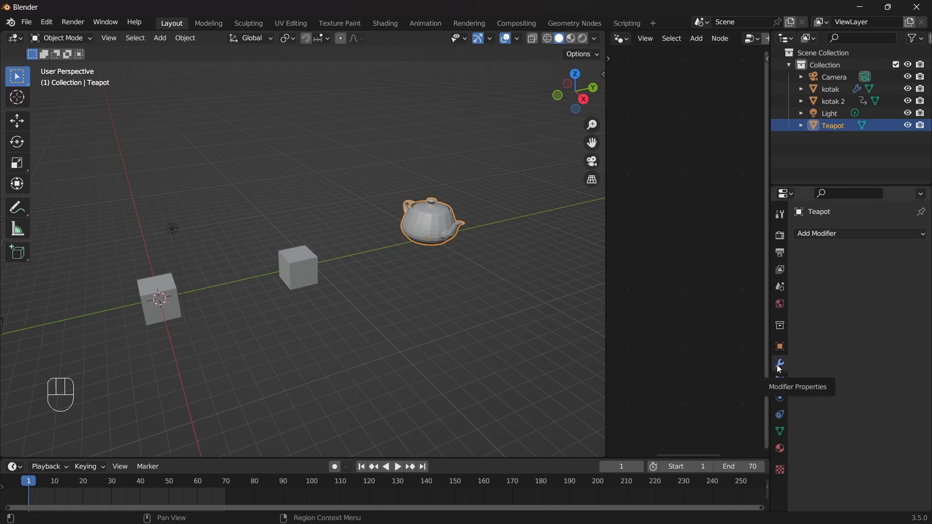
Add a Geometry Nodes modifier to the Teapot and widen the node editor area
{"action": "left_click", "coordinate": [845, 235]}
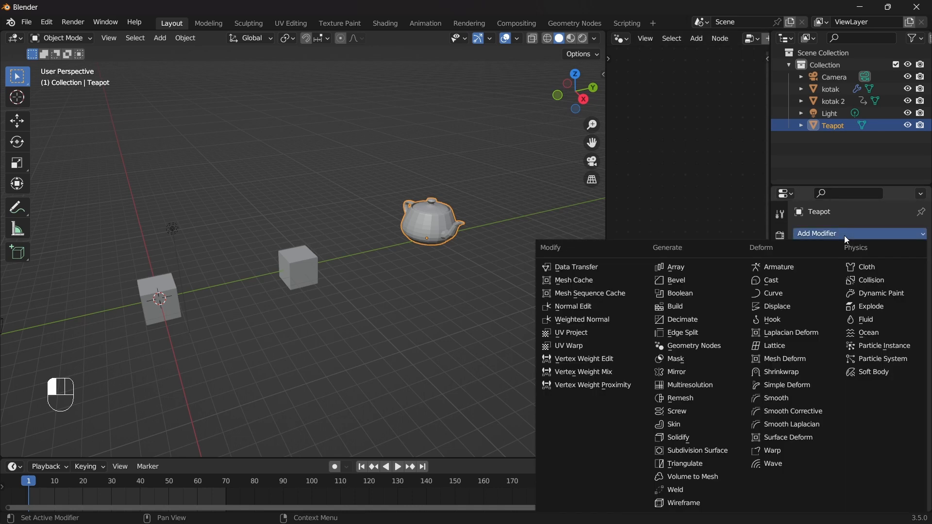
{"action": "left_click", "coordinate": [699, 345]}
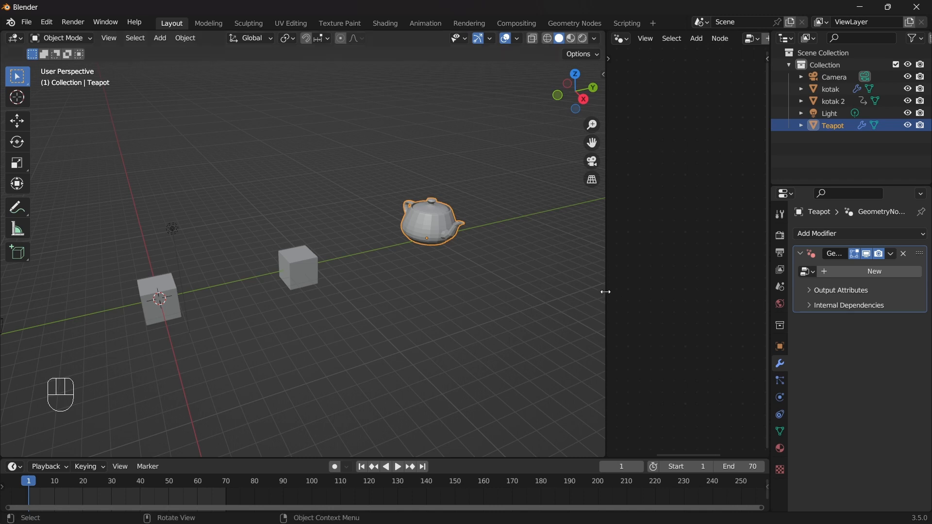
{"action": "left_click_drag", "start_coordinate": [607, 294], "coordinate": [451, 308]}
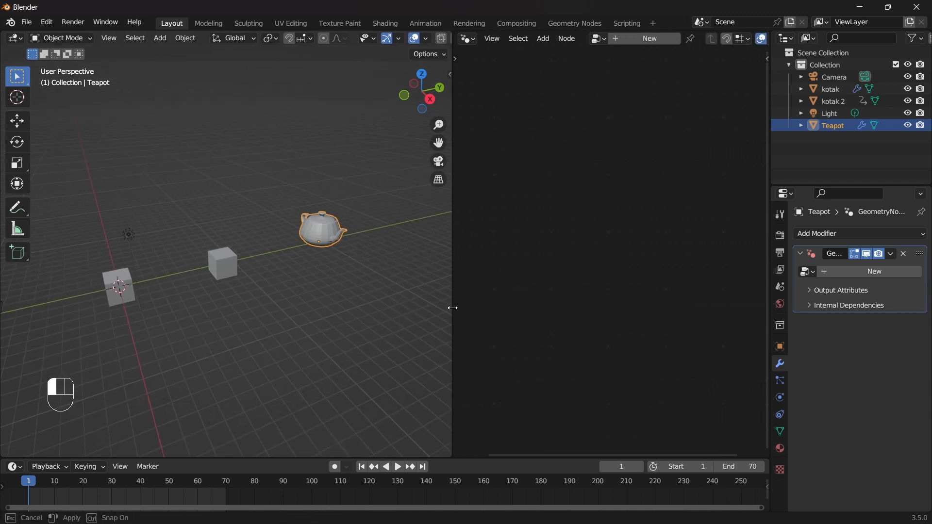
{"action": "left_click", "coordinate": [807, 273]}
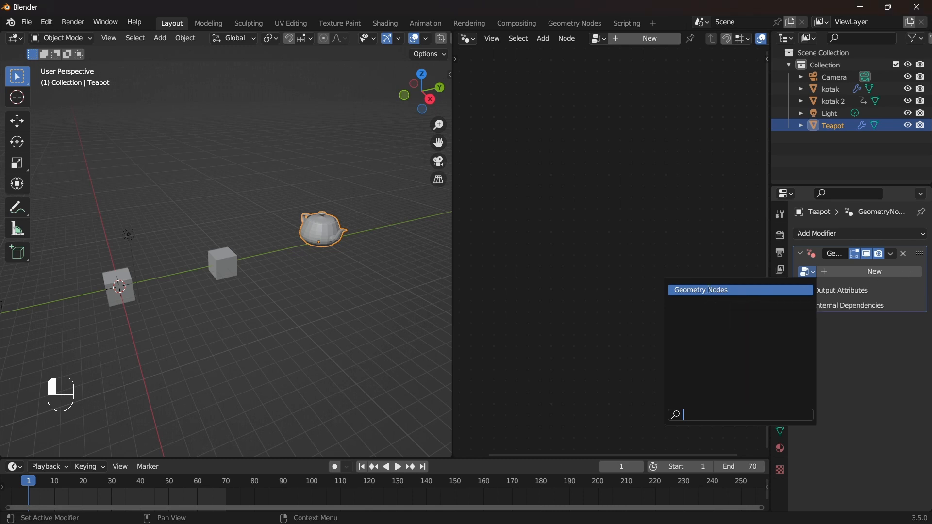
Rename kotak's geometry node tree to transformasi
{"action": "left_click", "coordinate": [106, 280]}
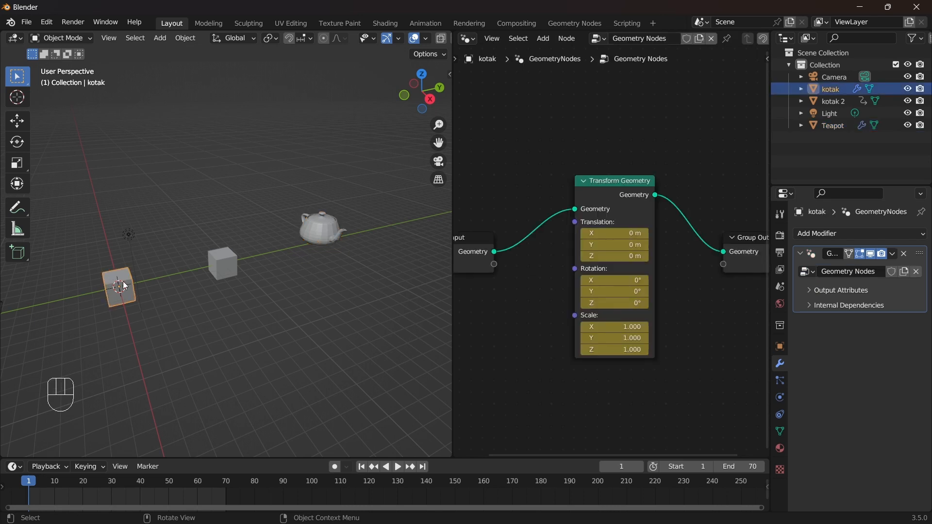
{"action": "left_click", "coordinate": [659, 40]}
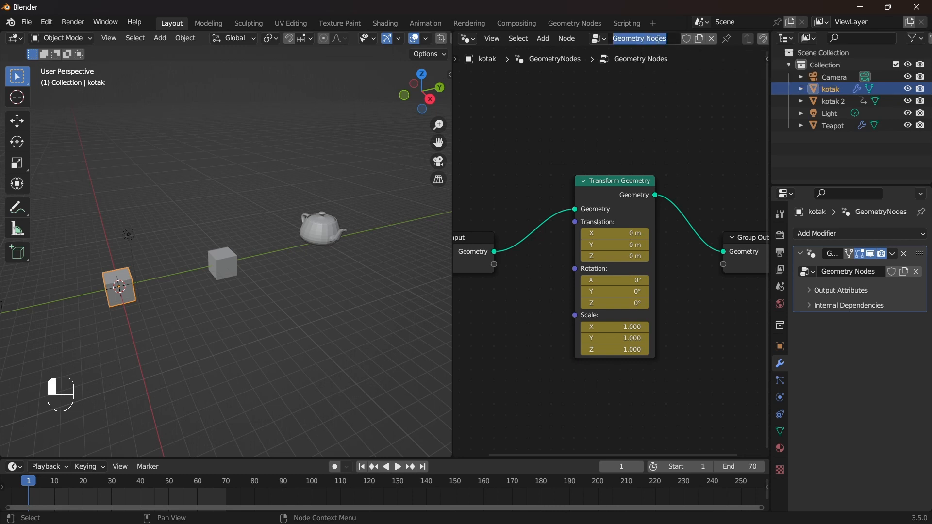
{"action": "type", "text": "pindah"}
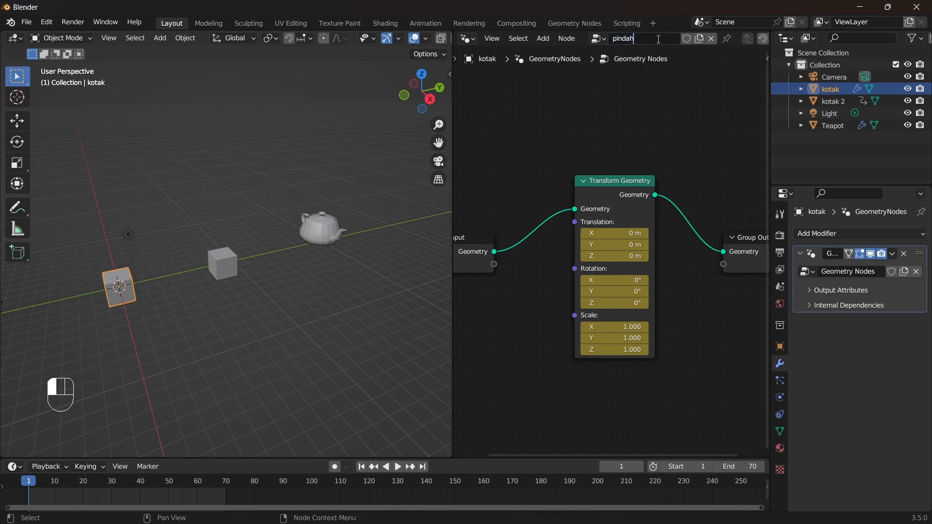
{"action": "key", "text": "BackSpace"}
{"action": "key", "text": "BackSpace"}
{"action": "key", "text": "BackSpace"}
{"action": "key", "text": "BackSpace"}
{"action": "key", "text": "BackSpace"}
{"action": "key", "text": "BackSpace"}
{"action": "type", "text": "transformasi"}
{"action": "key", "text": "Return"}
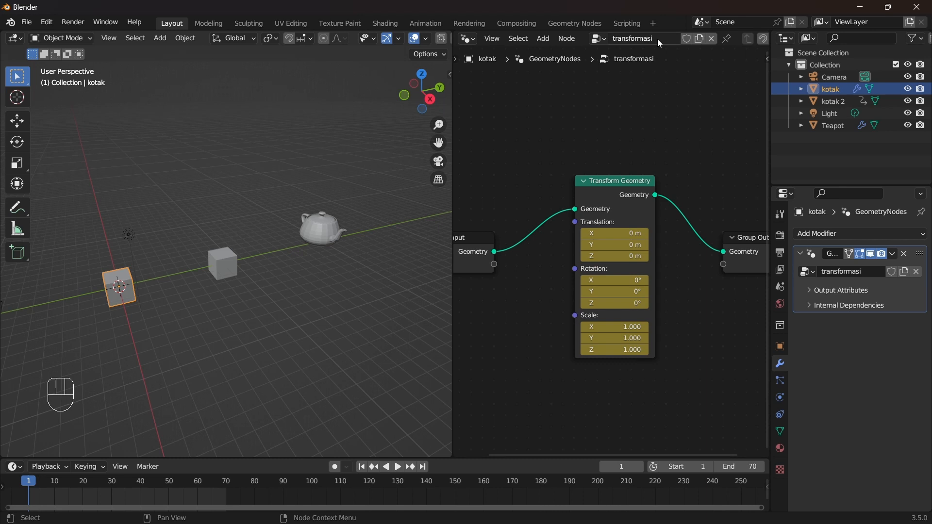
Assign the existing transformasi node tree to the Teapot's Geometry Nodes modifier
{"action": "left_click", "coordinate": [320, 230]}
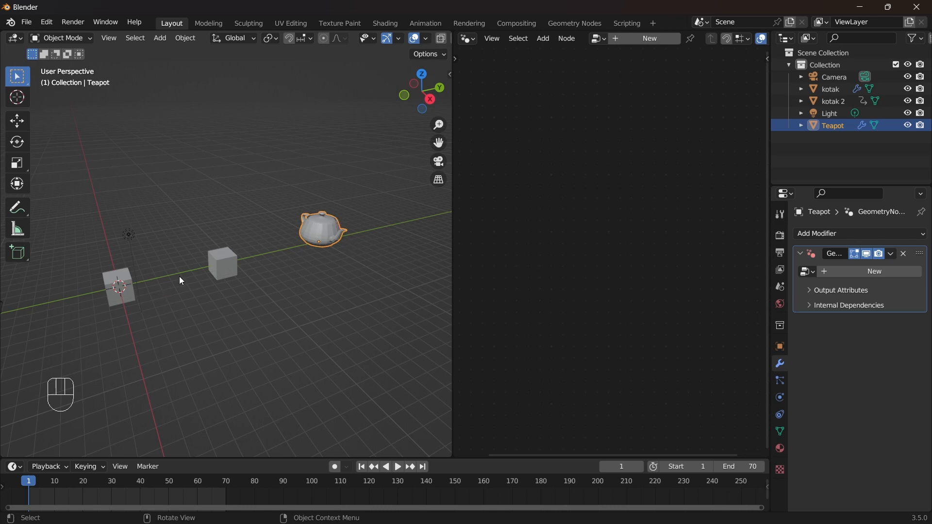
{"action": "left_click", "coordinate": [807, 272]}
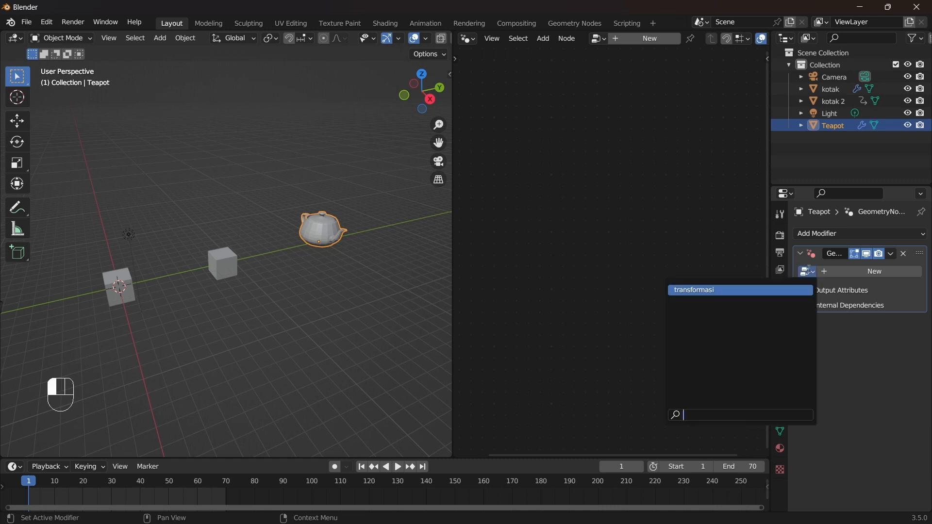
{"action": "left_click", "coordinate": [699, 290]}
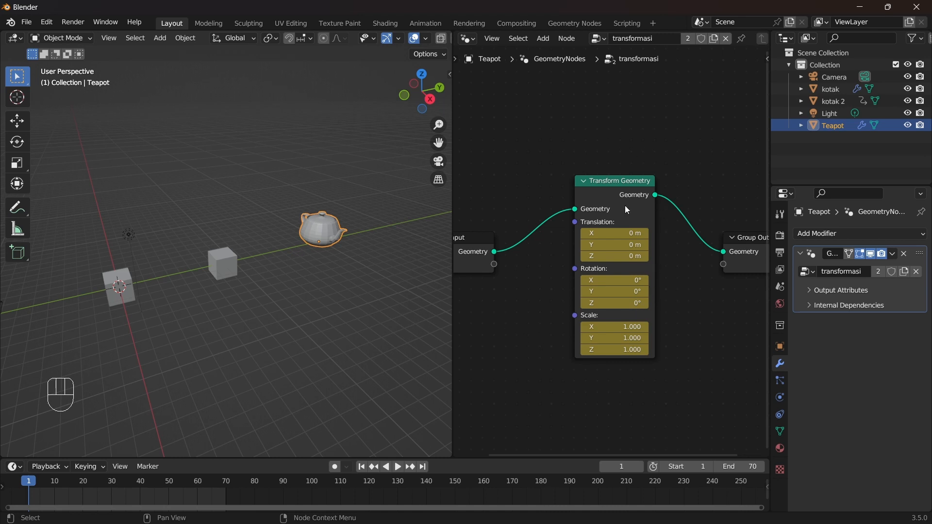
Select kotak and the Teapot alternately to compare their node trees, ending with the Teapot selected
{"action": "left_click", "coordinate": [109, 273]}
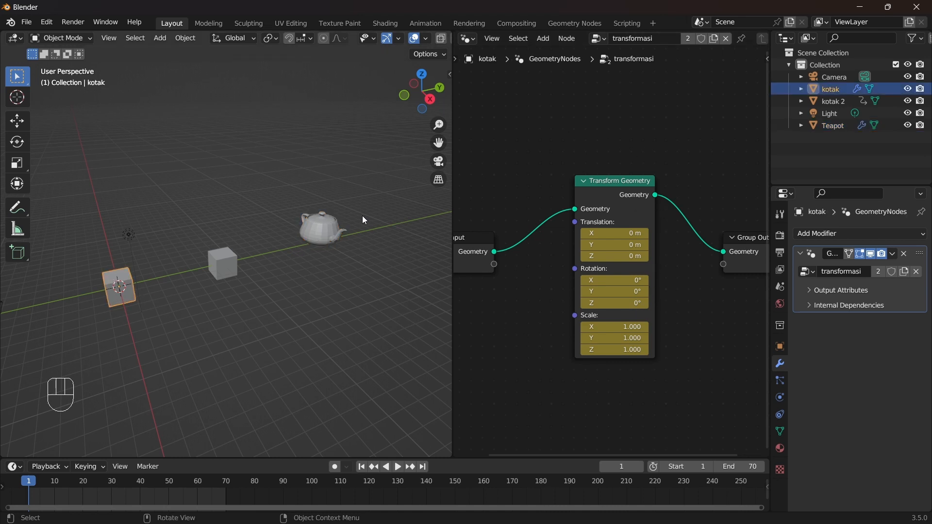
{"action": "left_click", "coordinate": [331, 222]}
{"action": "left_click", "coordinate": [111, 275]}
{"action": "left_click", "coordinate": [311, 232]}
{"action": "left_click", "coordinate": [124, 277]}
{"action": "left_click", "coordinate": [333, 223]}
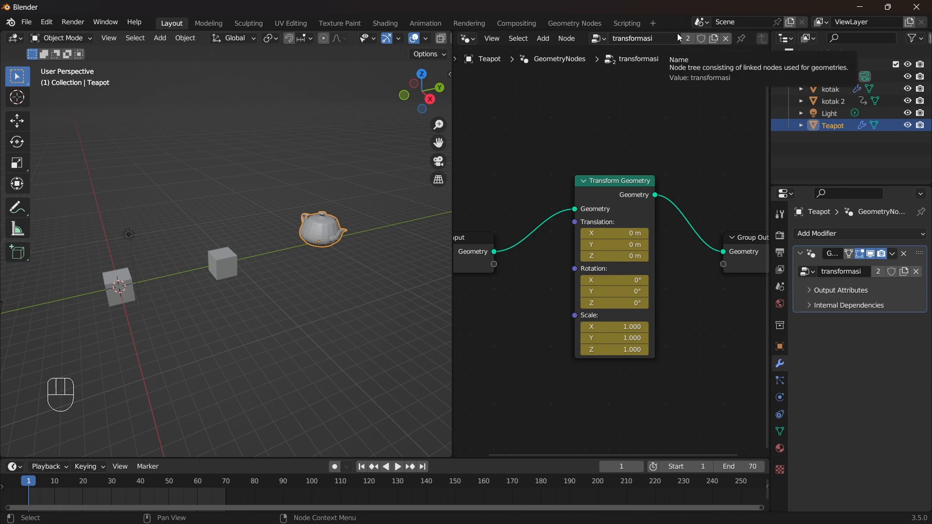
Select the Transform Geometry node to show its keyframes and play the animation shared by kotak and the Teapot
{"action": "left_click", "coordinate": [622, 186]}
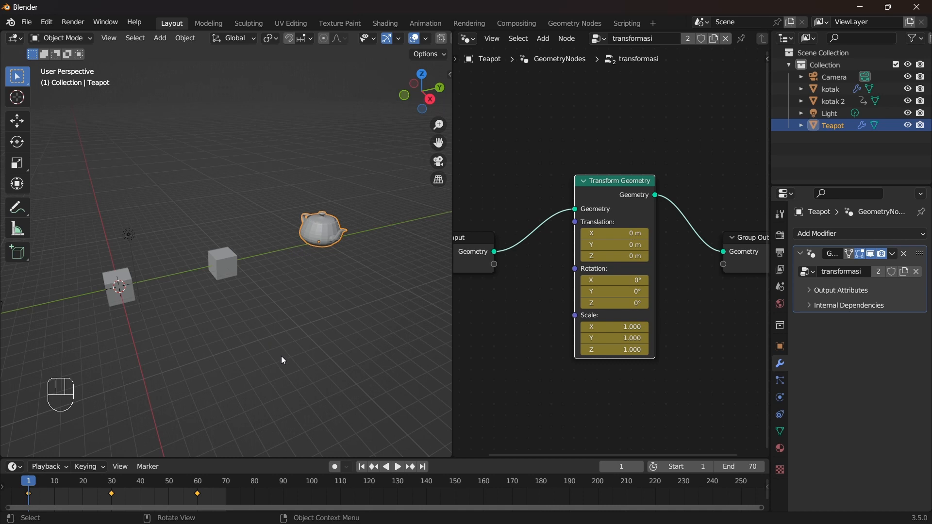
{"action": "key", "text": "space"}
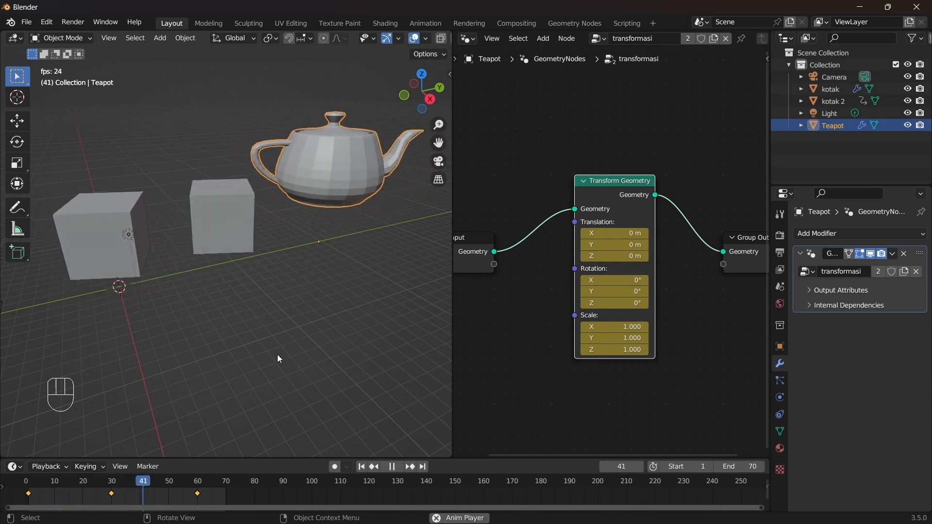